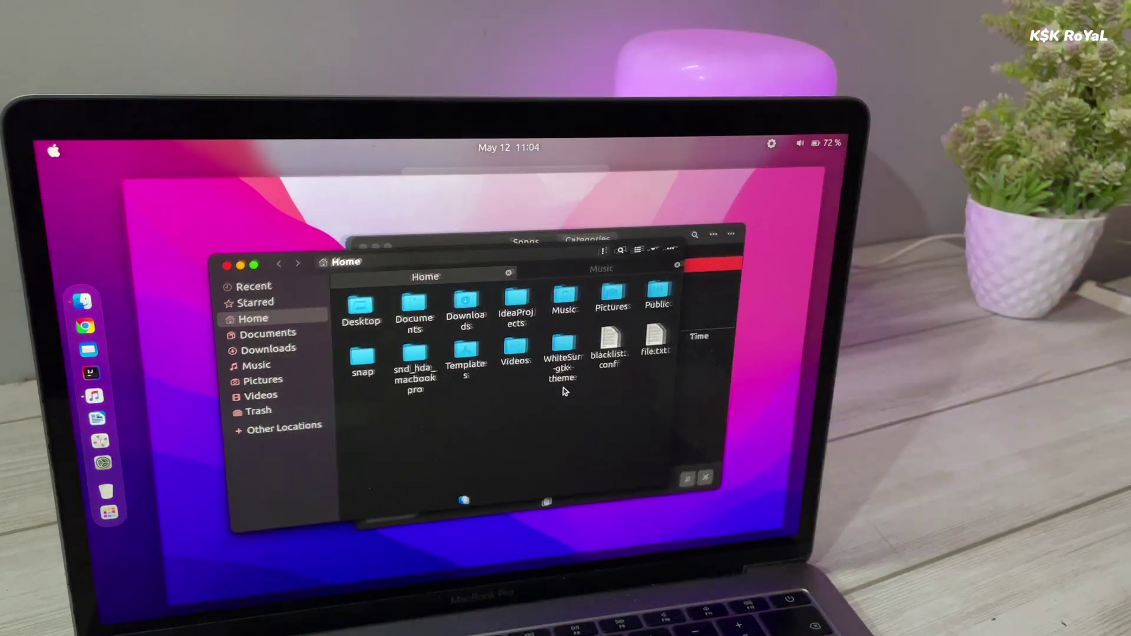
Browse the Activities overview and app grid, peeking into the Utilities folder.
{"action": "key", "text": "super"}
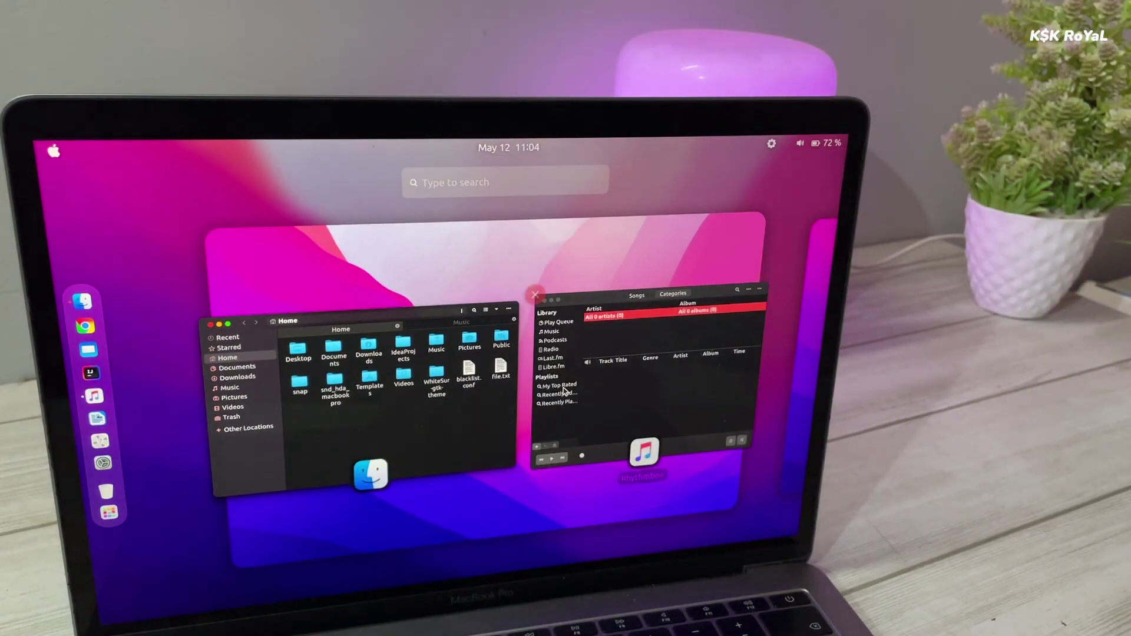
{"action": "key", "text": "super"}
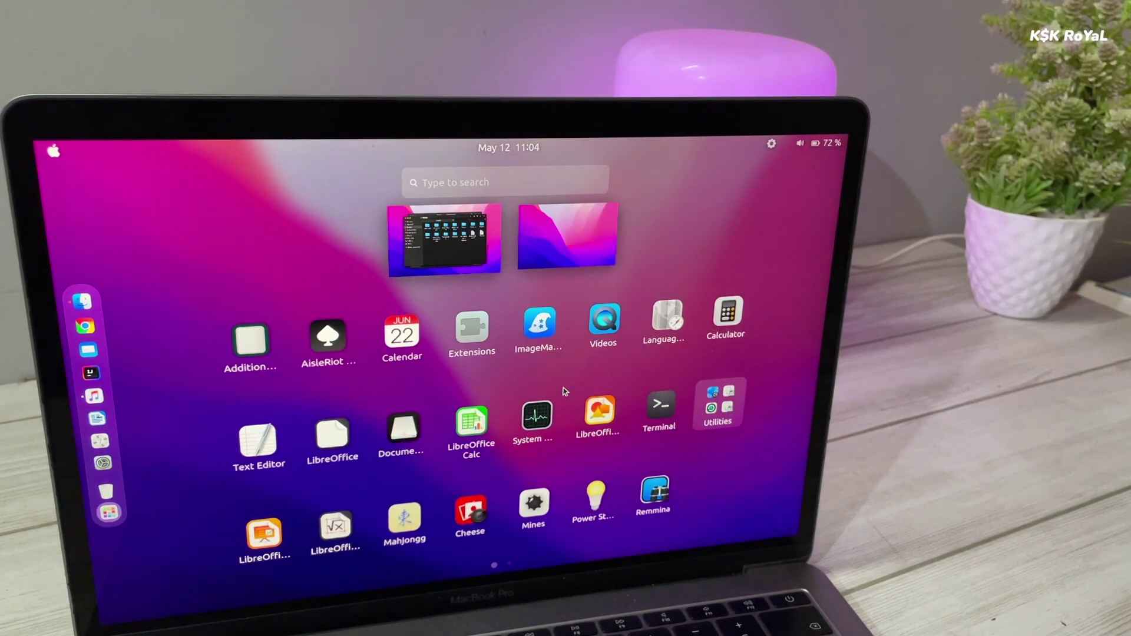
{"action": "left_click", "coordinate": [725, 409]}
{"action": "left_click", "coordinate": [760, 394]}
{"action": "scroll", "coordinate": [760, 393], "scroll_direction": "down", "scroll_amount": 1}
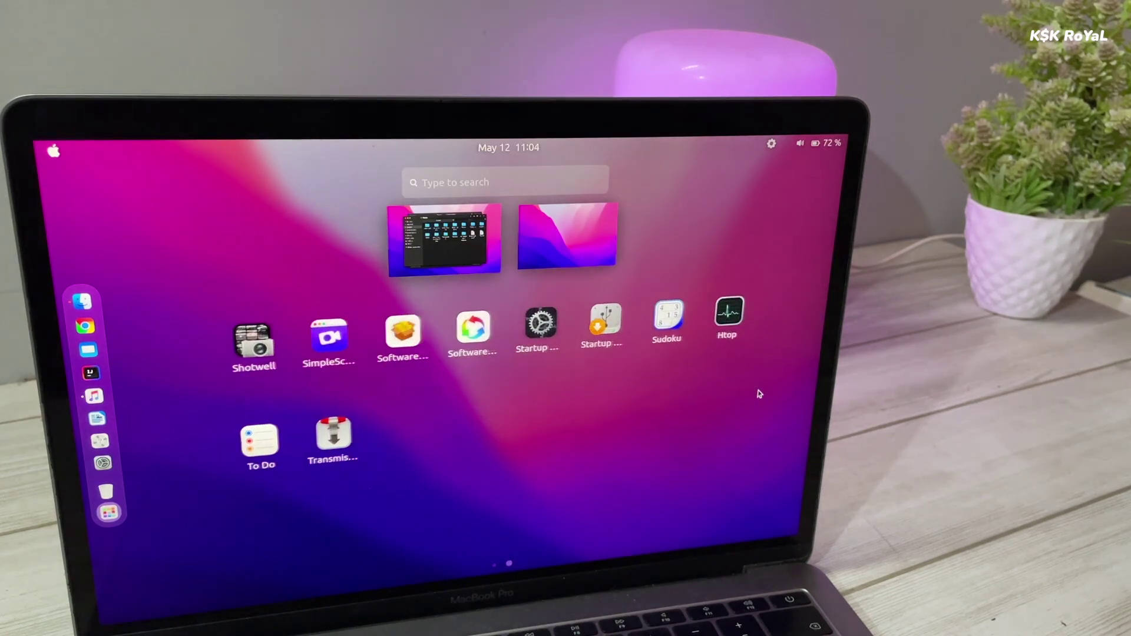
{"action": "scroll", "coordinate": [758, 393], "scroll_direction": "up", "scroll_amount": 1}
Return to the desktop, reopen the overview and bring up the system status menu.
{"action": "key", "text": "super"}
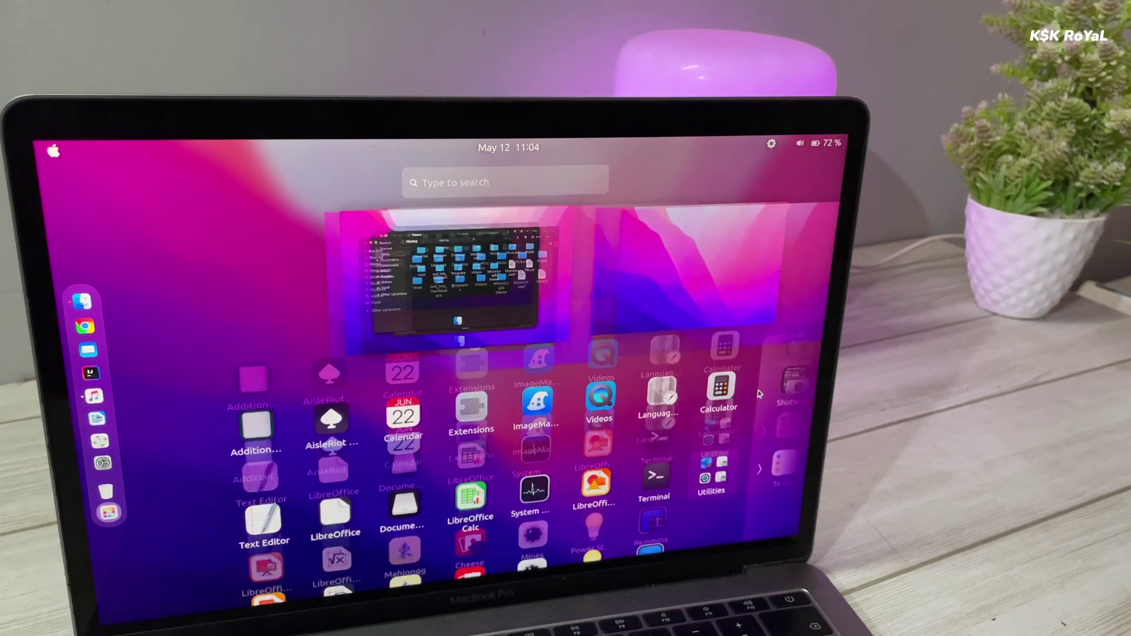
{"action": "key", "text": "super"}
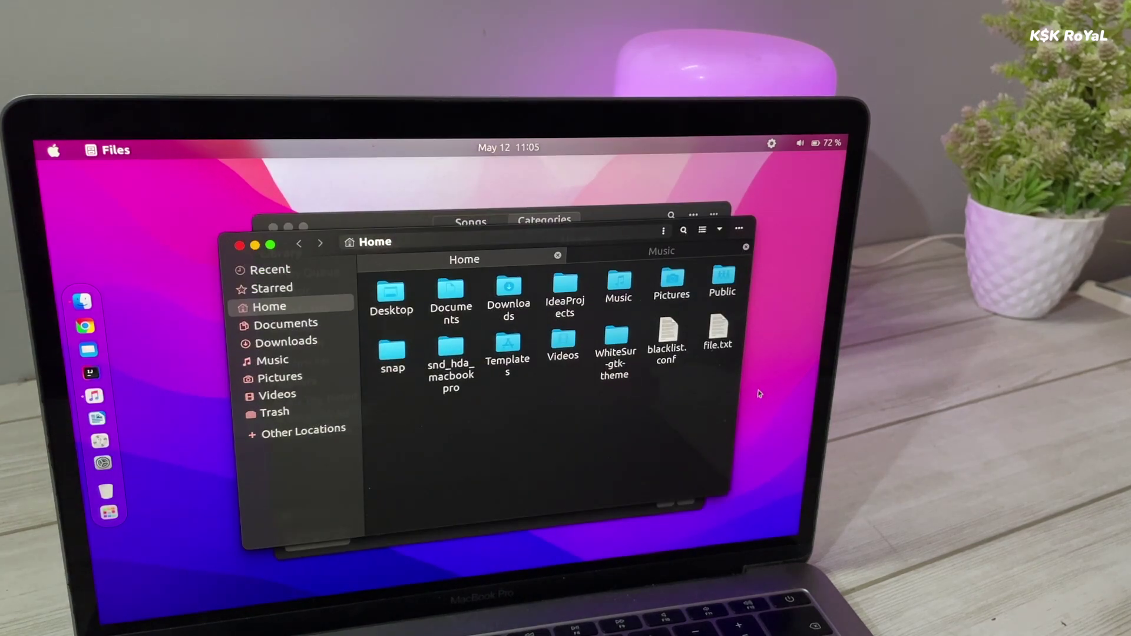
{"action": "key", "text": "super"}
{"action": "key", "text": "super"}
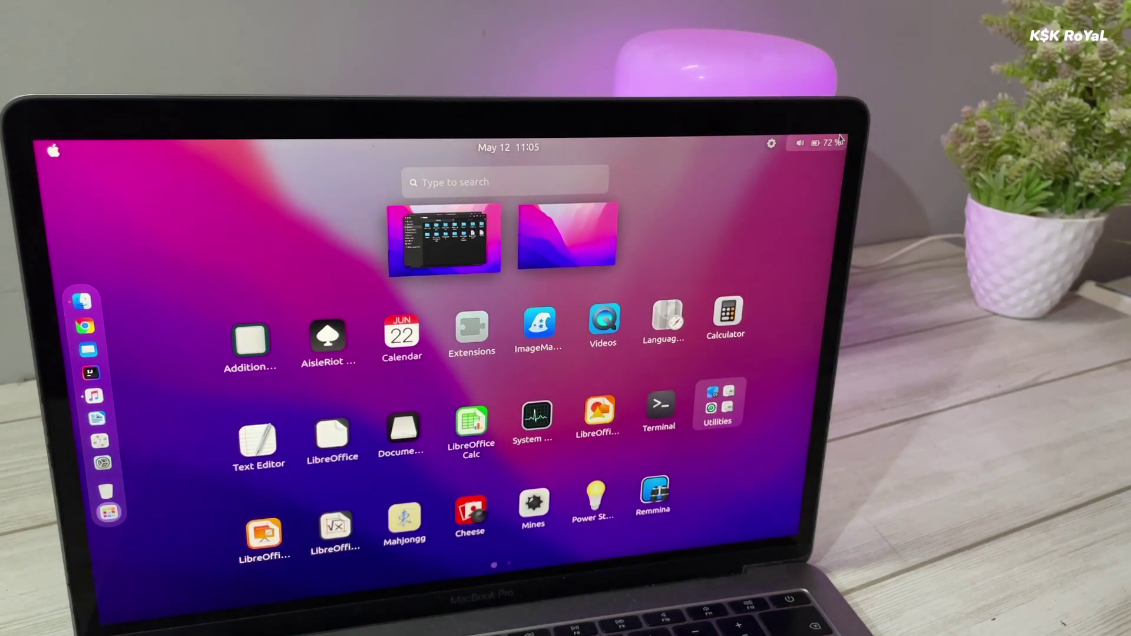
{"action": "left_click", "coordinate": [820, 143]}
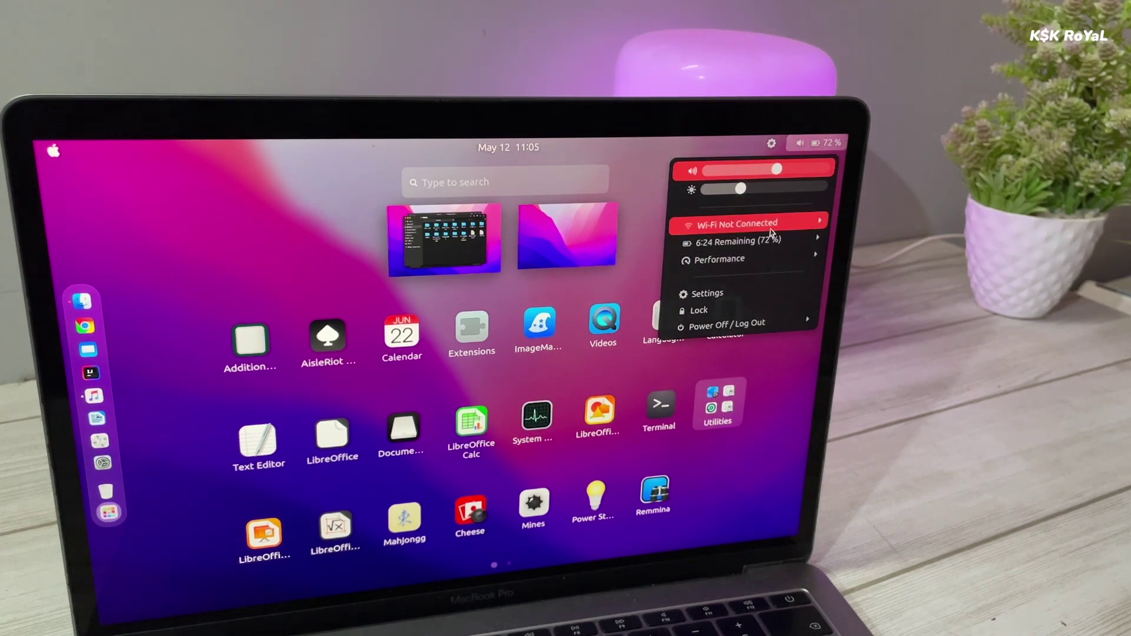
Launch Settings from the system menu and review the About page's Ubuntu 22.04 LTS details.
{"action": "left_click", "coordinate": [747, 293]}
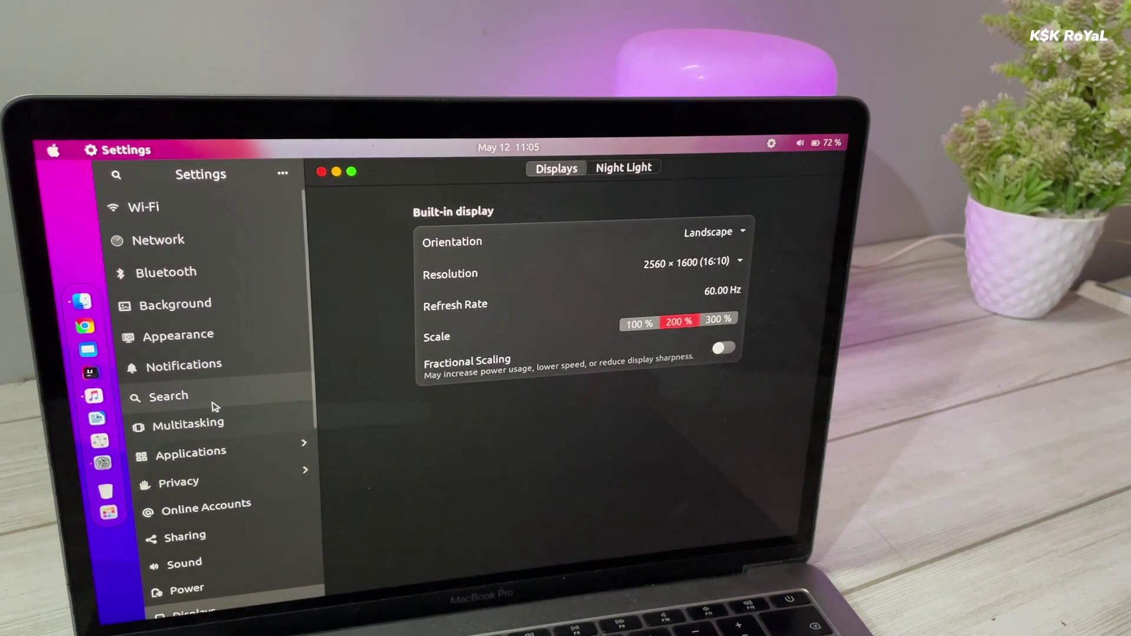
{"action": "scroll", "coordinate": [215, 407], "scroll_direction": "down", "scroll_amount": 5}
{"action": "left_click", "coordinate": [231, 600]}
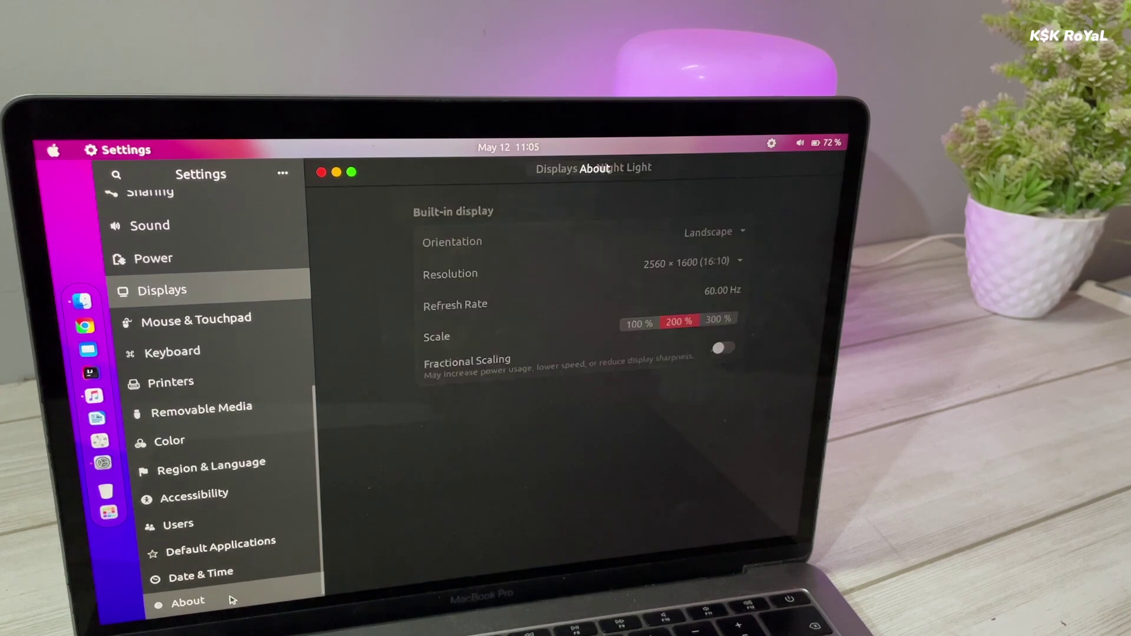
{"action": "scroll", "coordinate": [700, 414], "scroll_direction": "down", "scroll_amount": 2}
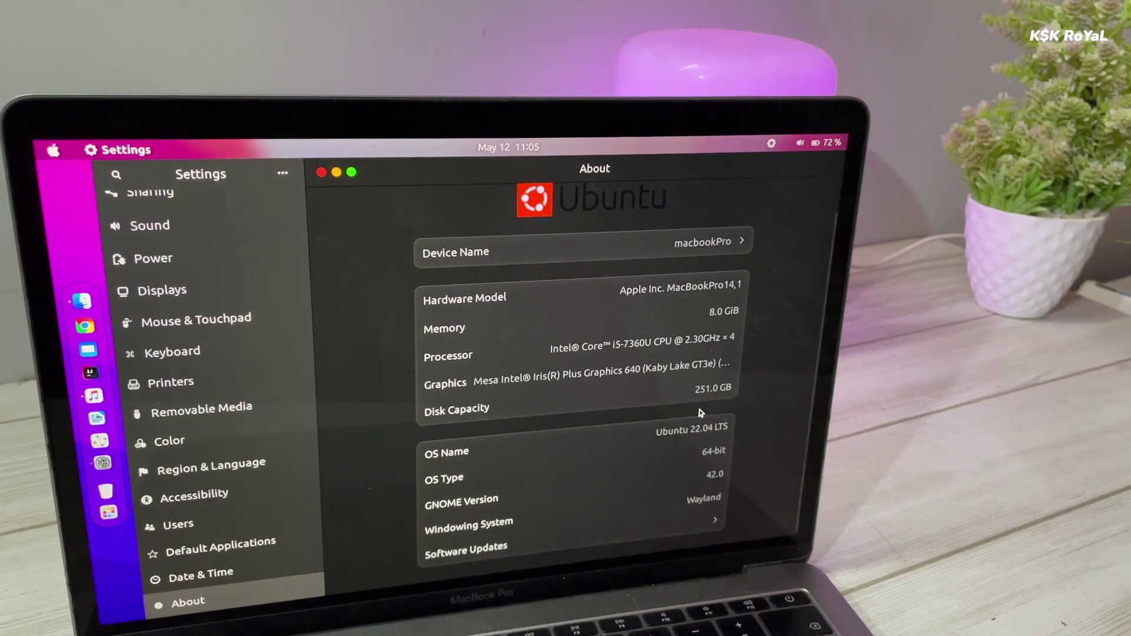
{"action": "scroll", "coordinate": [699, 409], "scroll_direction": "up", "scroll_amount": 2}
{"action": "scroll", "coordinate": [699, 408], "scroll_direction": "down", "scroll_amount": 2}
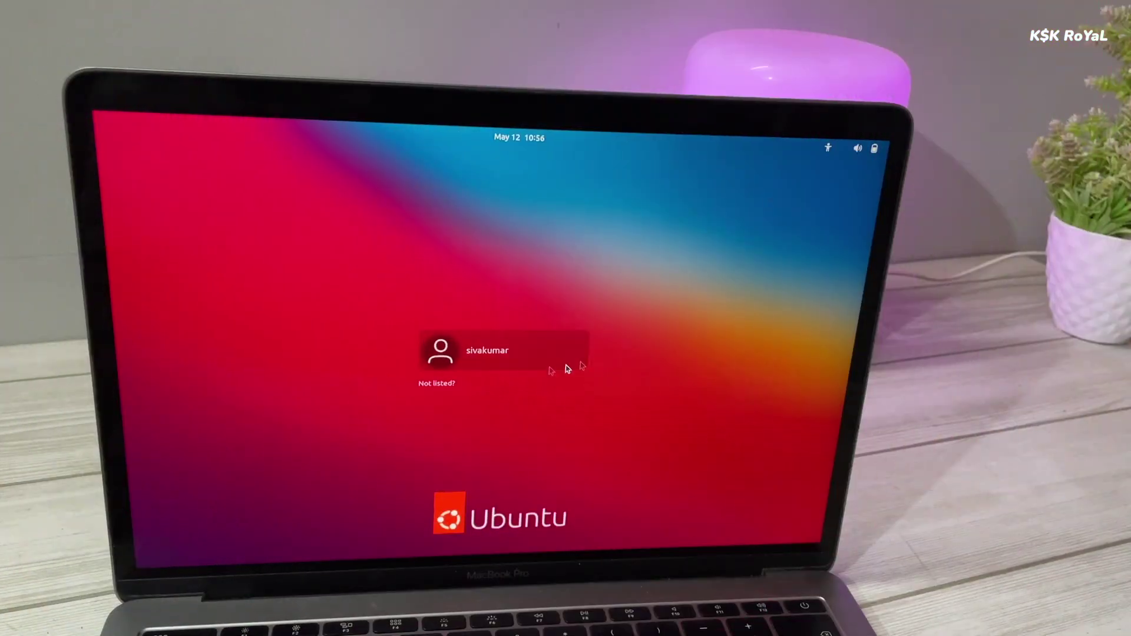
Log in to the user account with its password, then open and dismiss the status menu.
{"action": "left_click", "coordinate": [487, 371]}
{"action": "type", "text": "*****"}
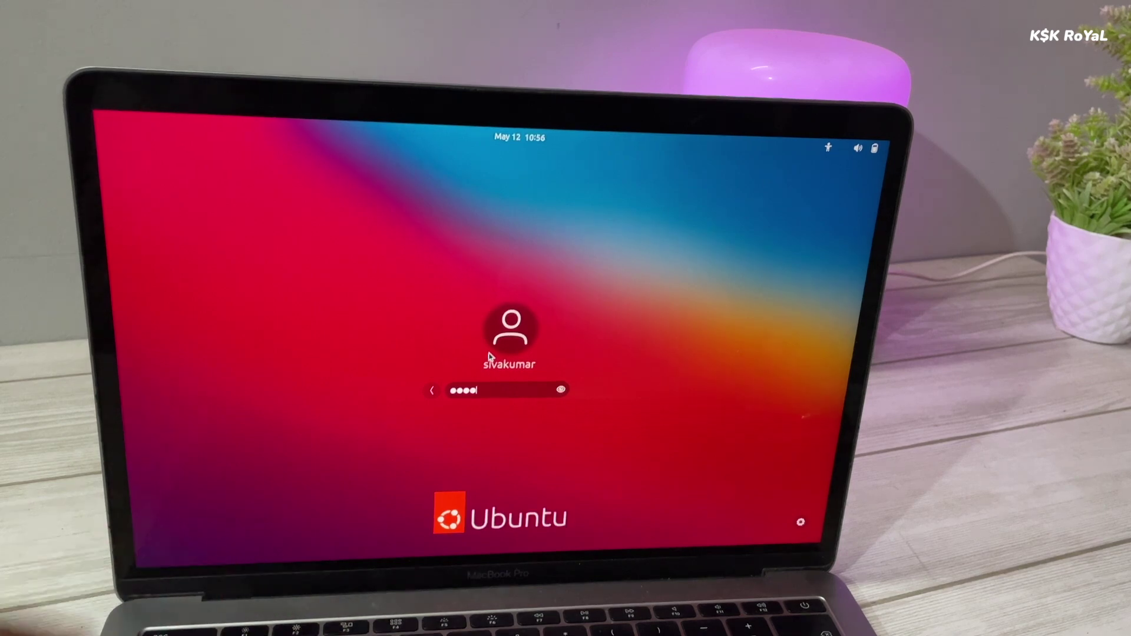
{"action": "key", "text": "Return"}
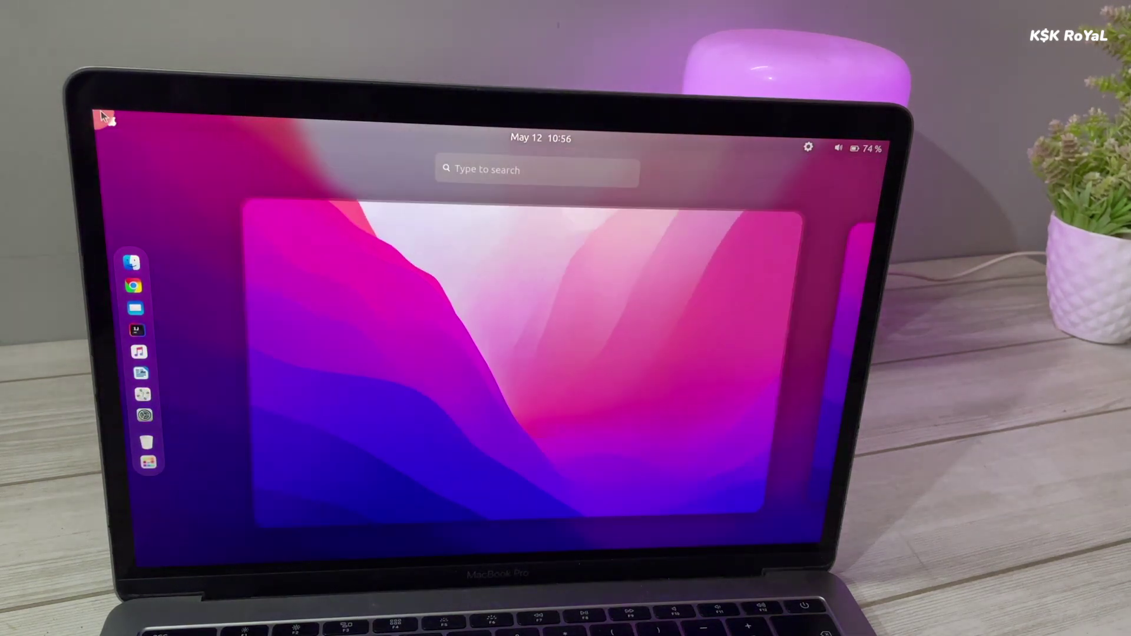
{"action": "mouse_move", "coordinate": [104, 115]}
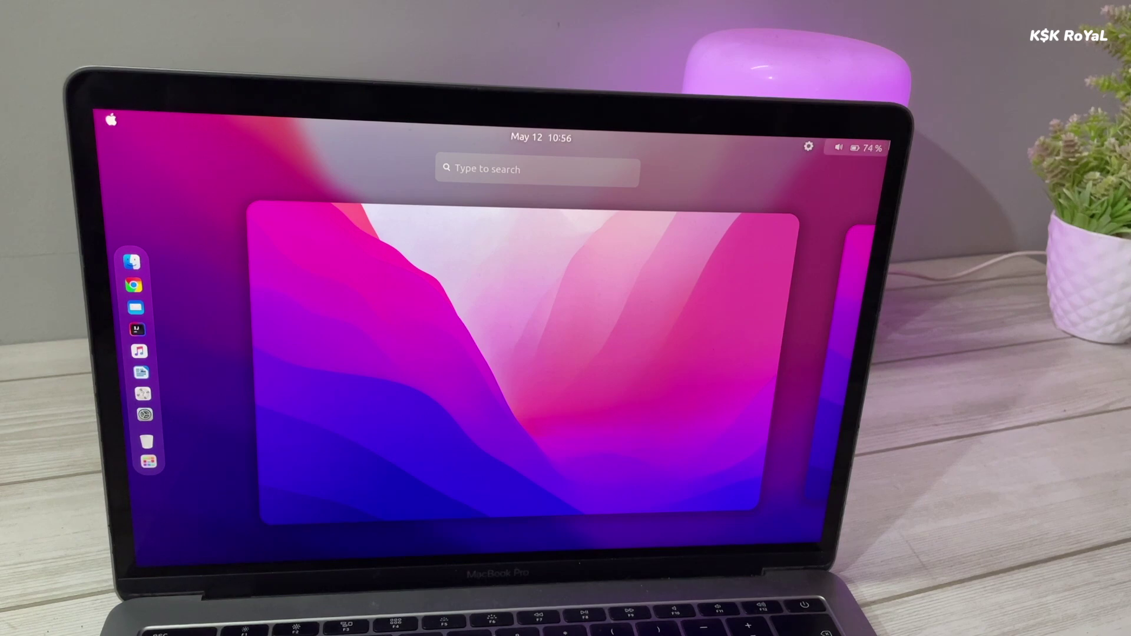
{"action": "left_click", "coordinate": [859, 147]}
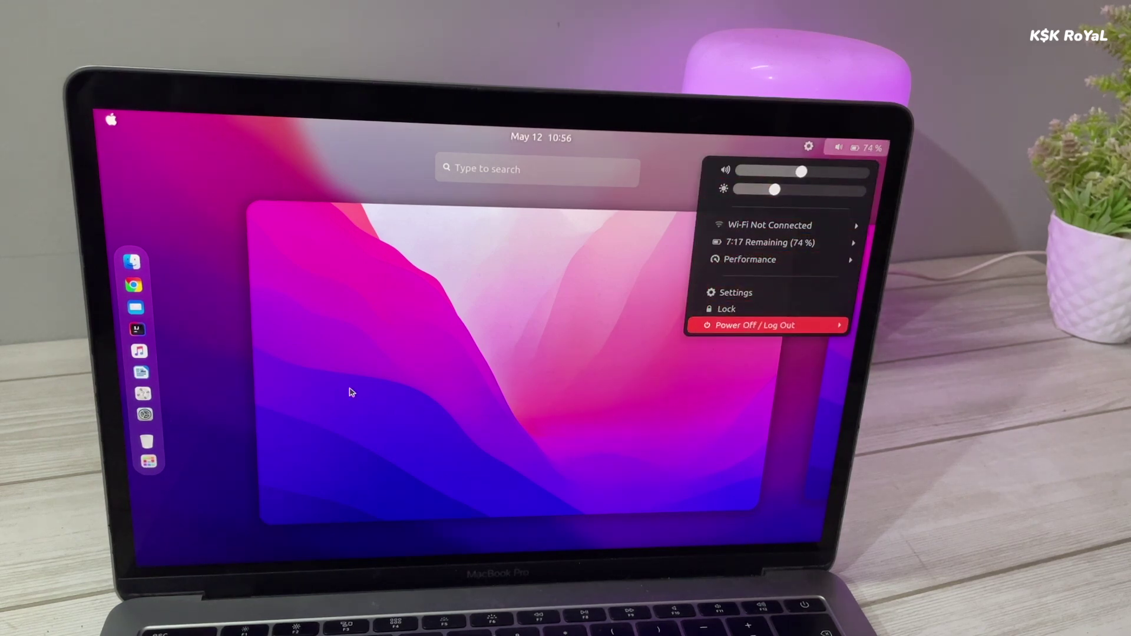
{"action": "left_click", "coordinate": [391, 379]}
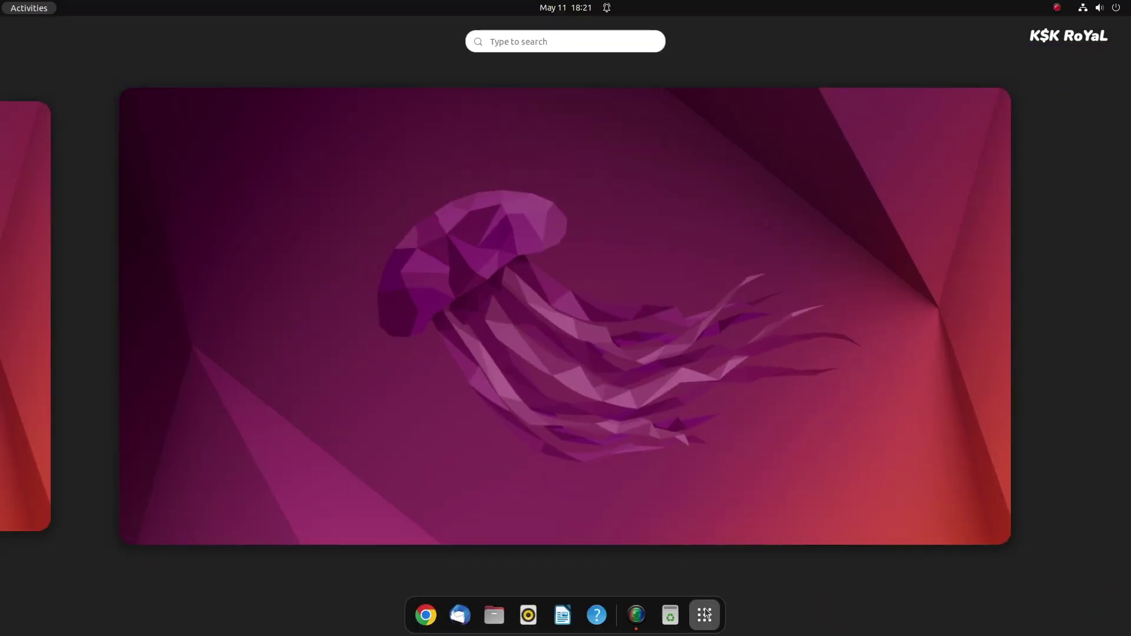
Launch Settings from the app grid, check About, then switch to the Appearance page.
{"action": "left_click", "coordinate": [704, 615]}
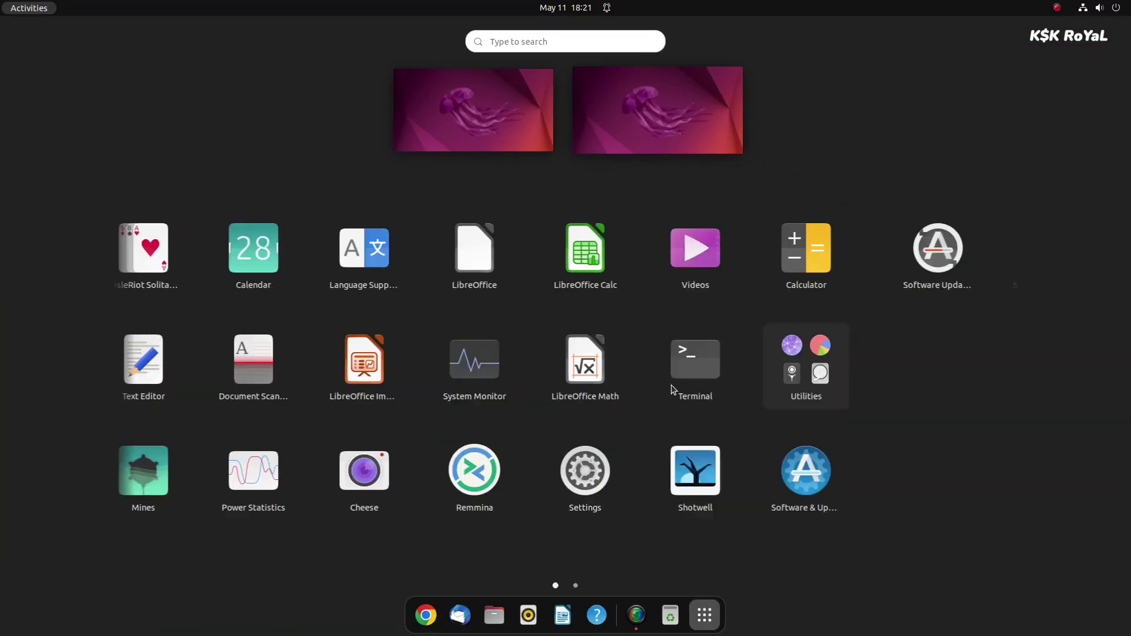
{"action": "scroll", "coordinate": [565, 395], "scroll_direction": "down", "scroll_amount": 1}
{"action": "scroll", "coordinate": [669, 305], "scroll_direction": "up", "scroll_amount": 1}
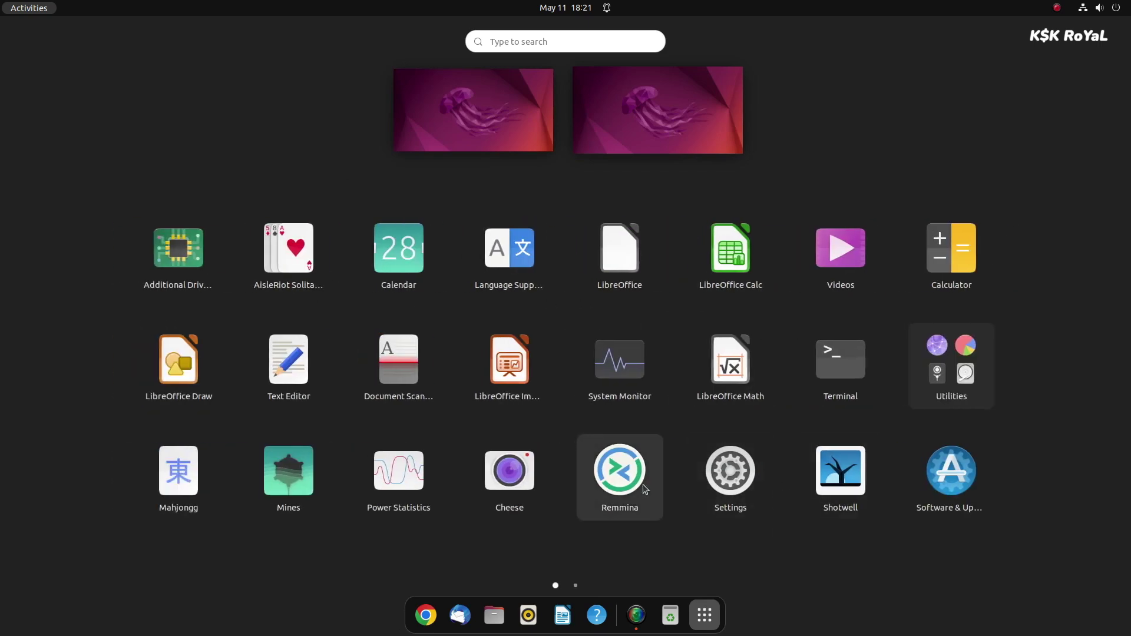
{"action": "left_click", "coordinate": [731, 477]}
{"action": "scroll", "coordinate": [338, 306], "scroll_direction": "down", "scroll_amount": 5}
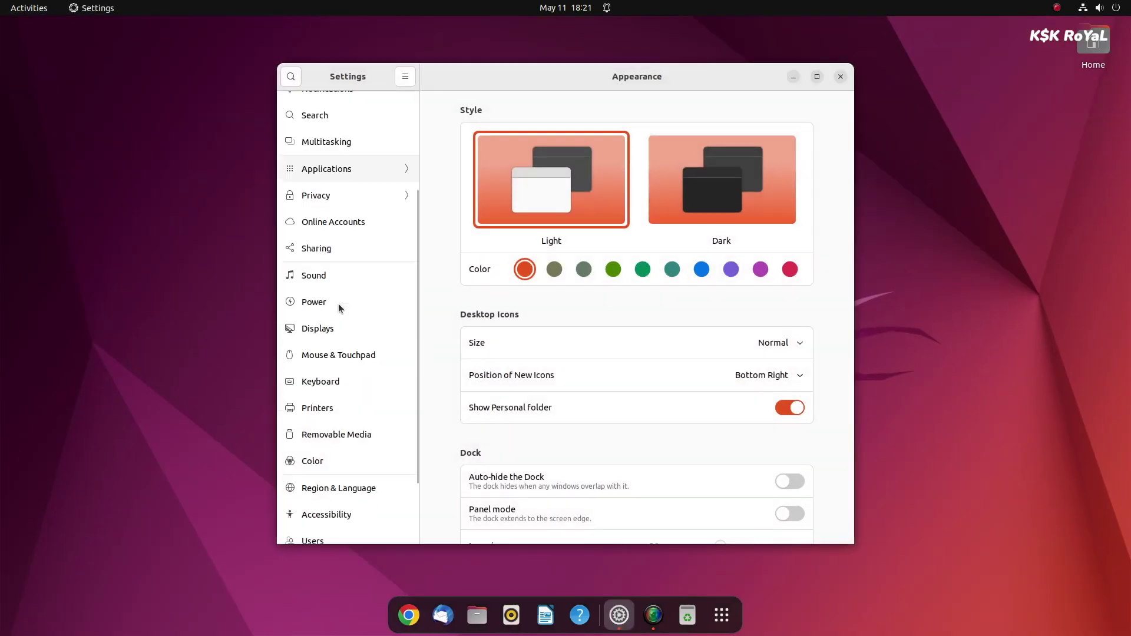
{"action": "left_click", "coordinate": [349, 533]}
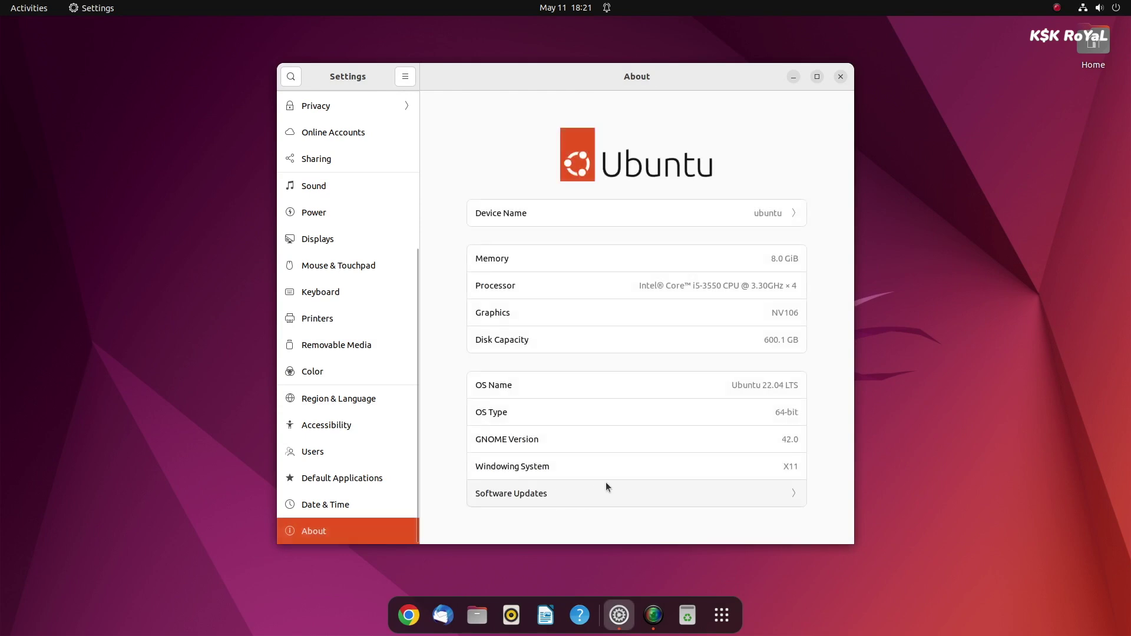
{"action": "scroll", "coordinate": [338, 290], "scroll_direction": "up", "scroll_amount": 5}
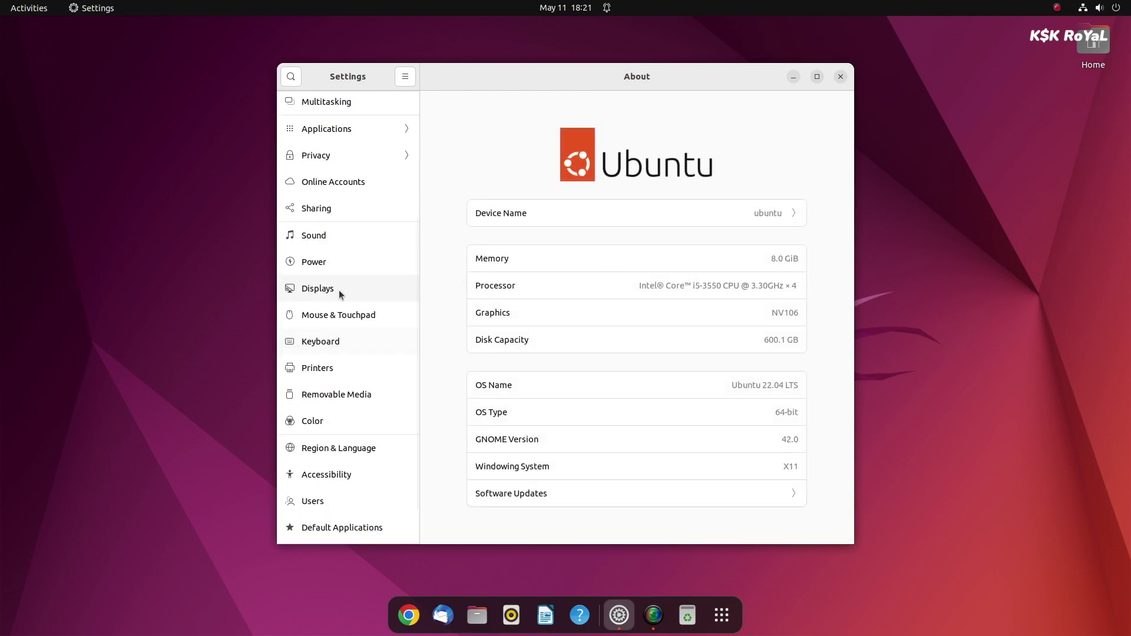
{"action": "left_click", "coordinate": [370, 211]}
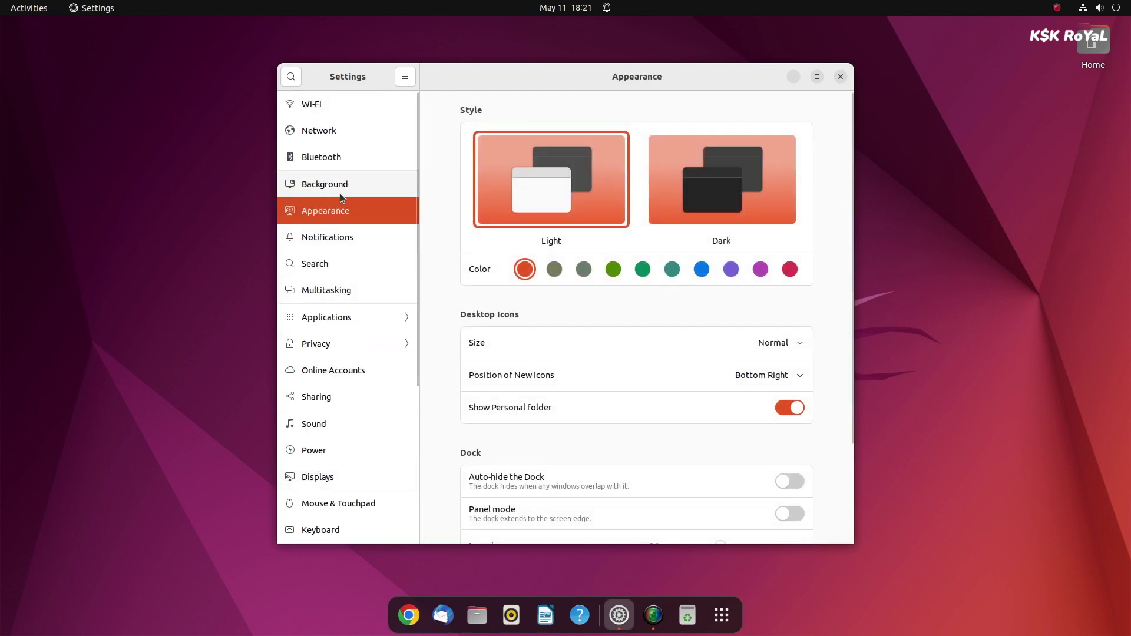
Run sudo apt update && sudo apt upgrade and confirm installing the 43 upgrades.
{"action": "type", "text": "sudo"}
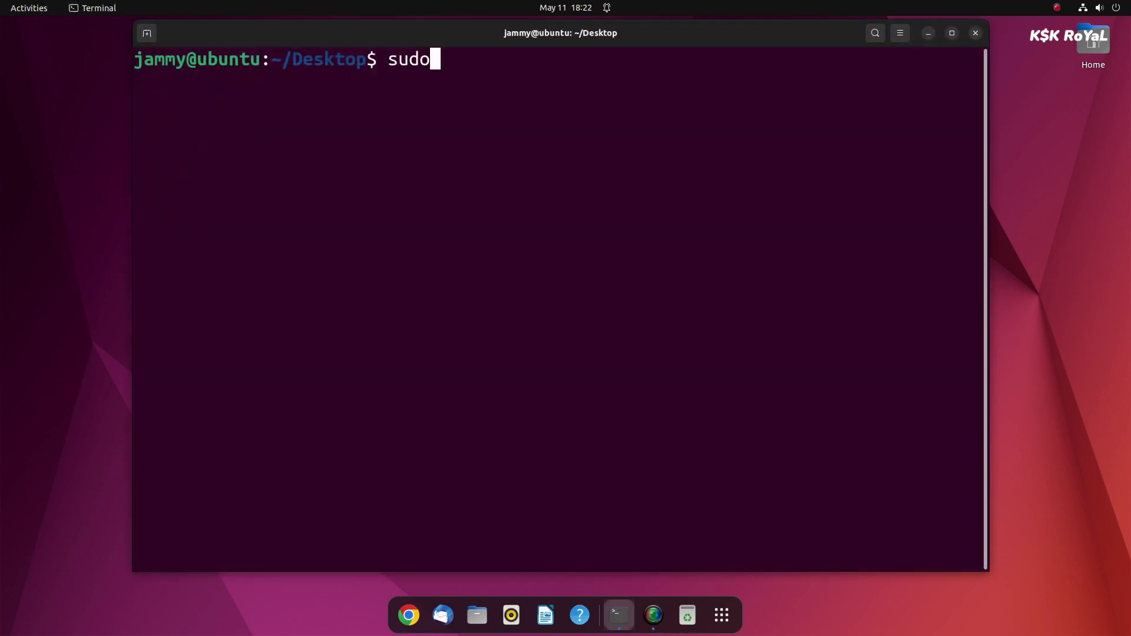
{"action": "type", "text": " apt update && sudo apt upgrade"}
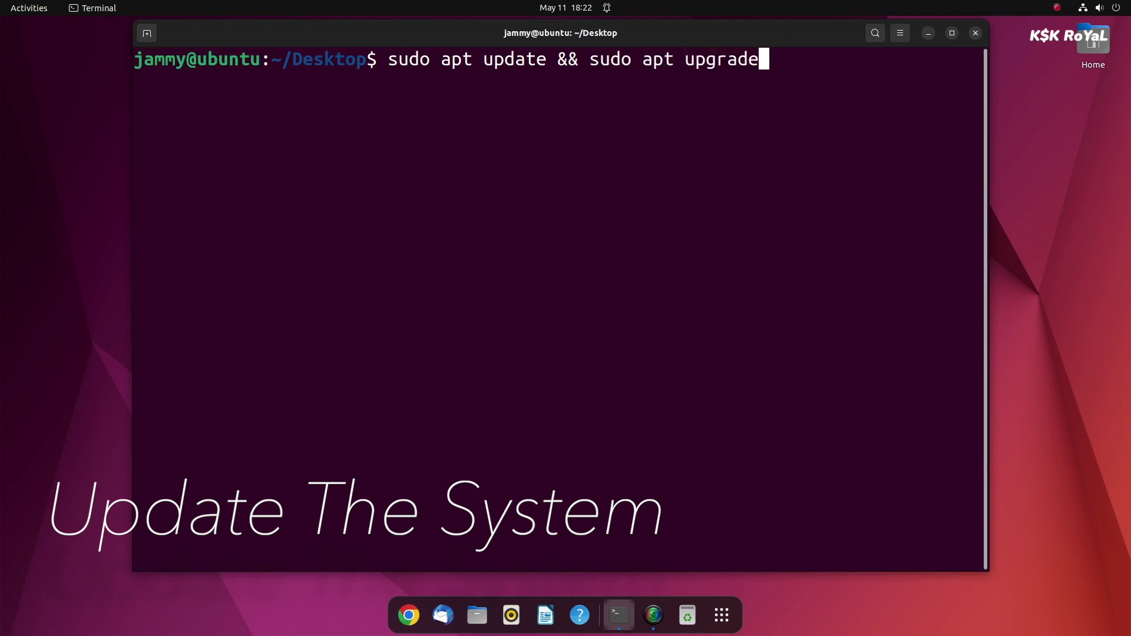
{"action": "key", "text": "Return"}
{"action": "key", "text": "Return"}
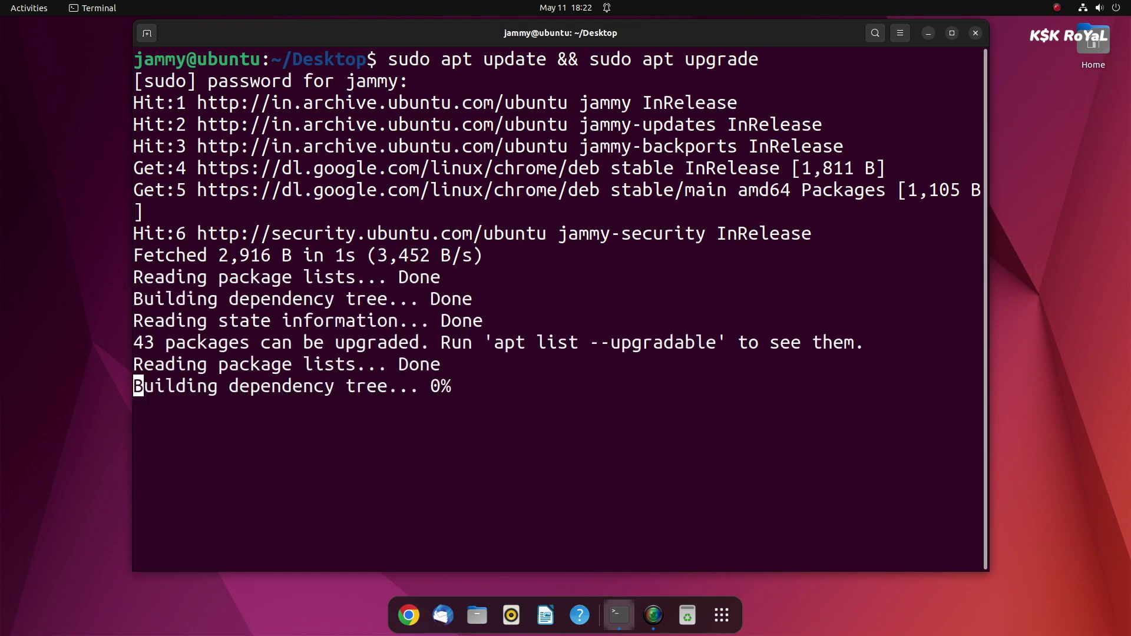
{"action": "key", "text": "Return"}
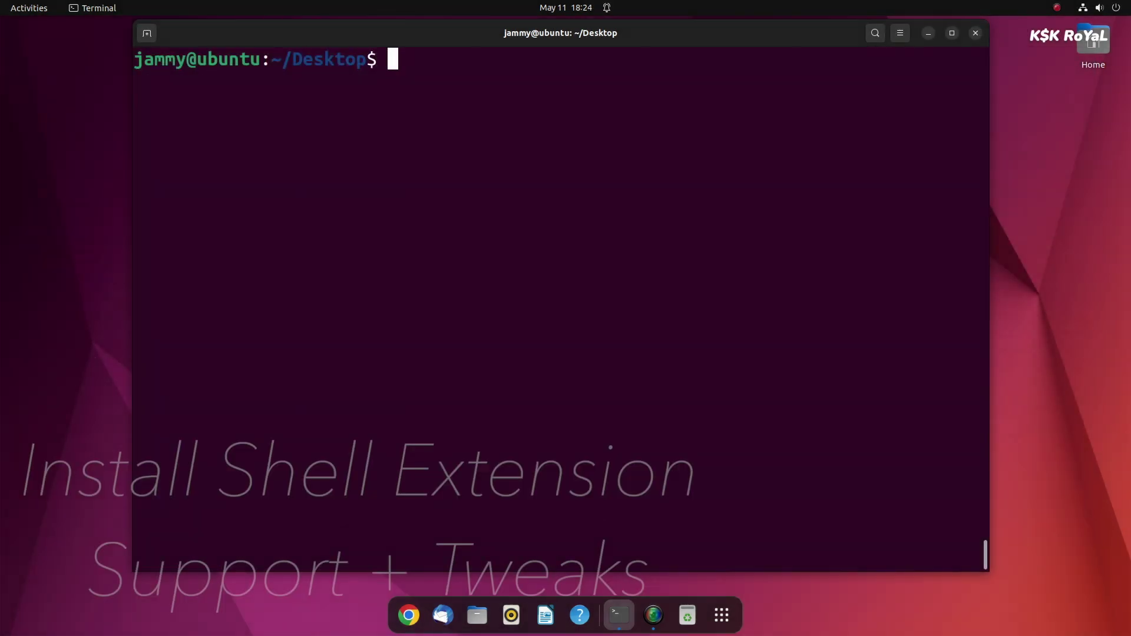
Install gnome-tweaks and gnome-shell-extensions with apt using the -y flag.
{"action": "type", "text": "sdu"}
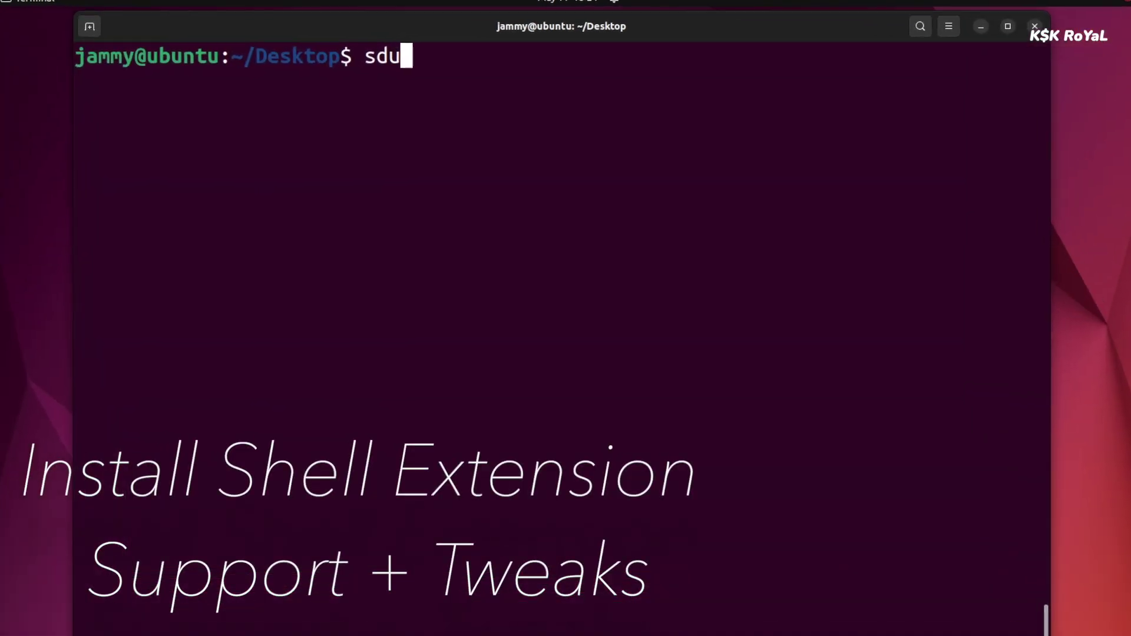
{"action": "key", "text": "BackSpace"}
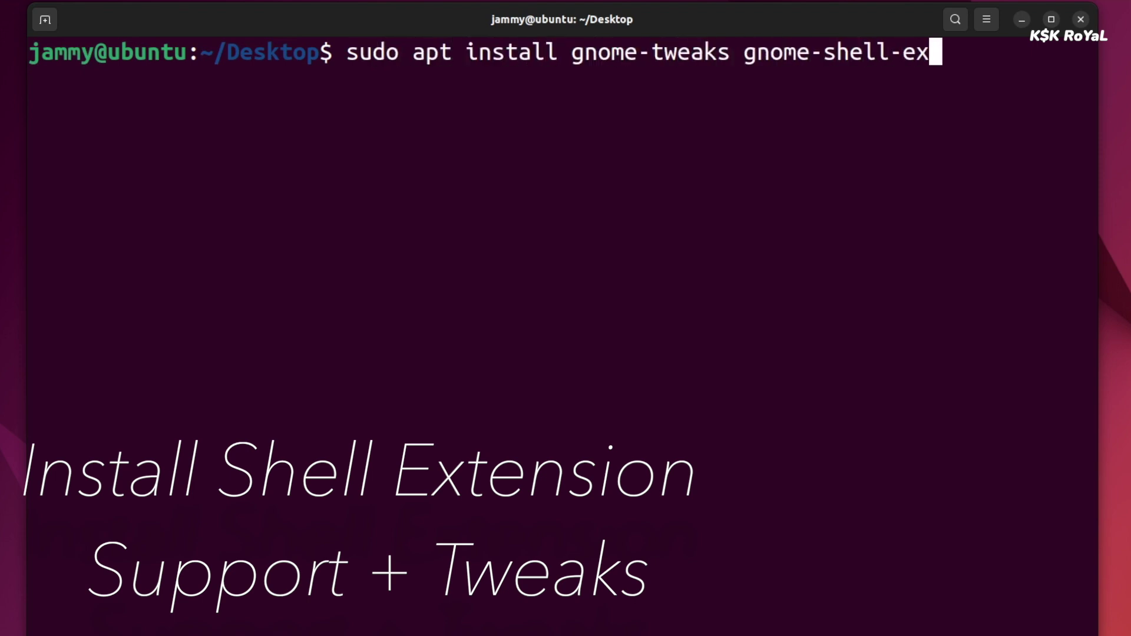
{"action": "type", "text": "-y"}
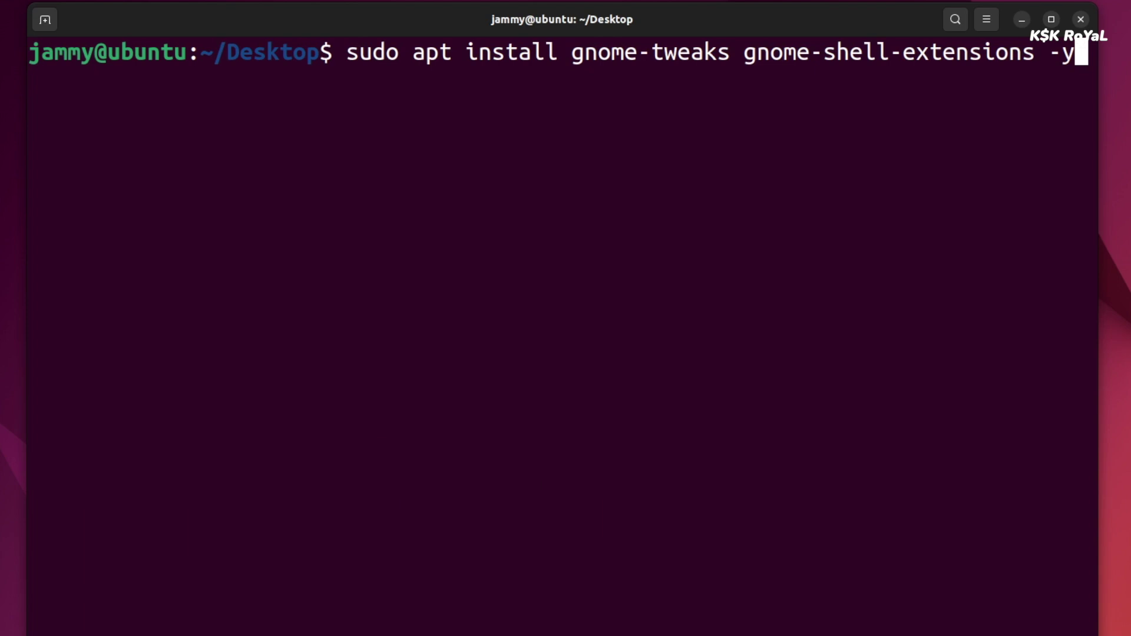
{"action": "key", "text": "Return"}
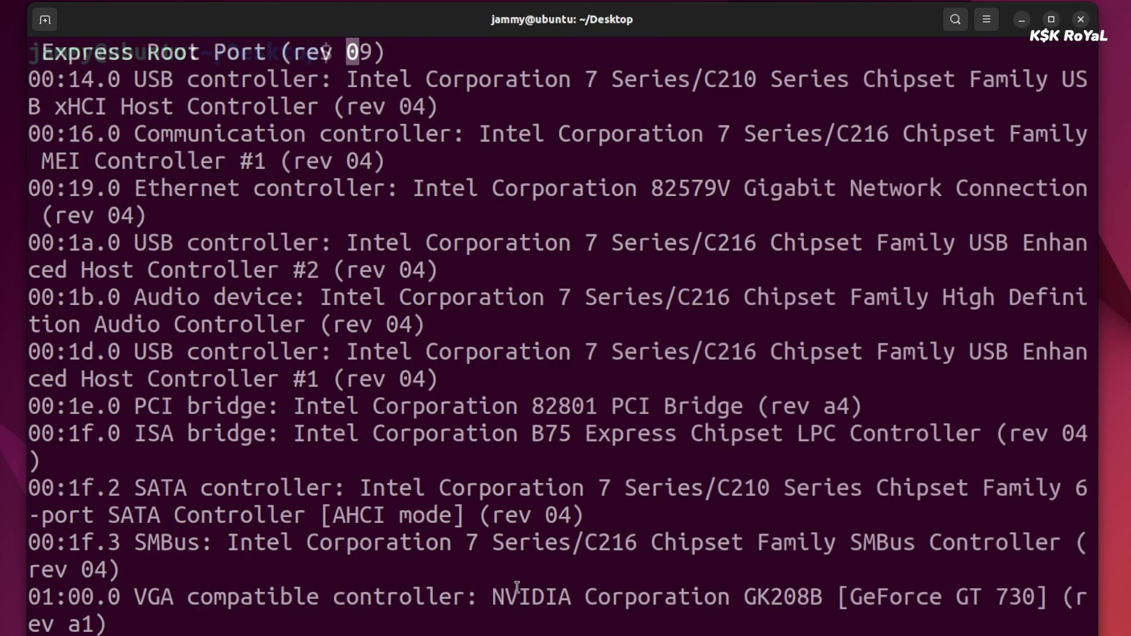
Note the GeForce GT 730 card and run sudo ubuntu-drivers autoinstall.
{"action": "left_click_drag", "start_coordinate": [491, 592], "coordinate": [1030, 584]}
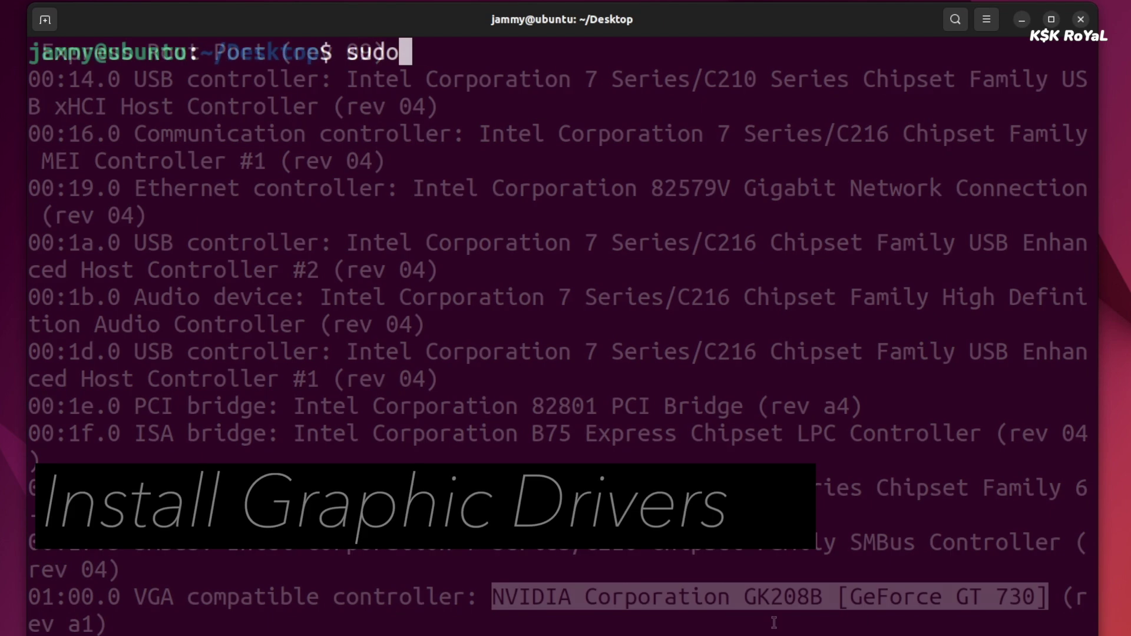
{"action": "type", "text": "ubu"}
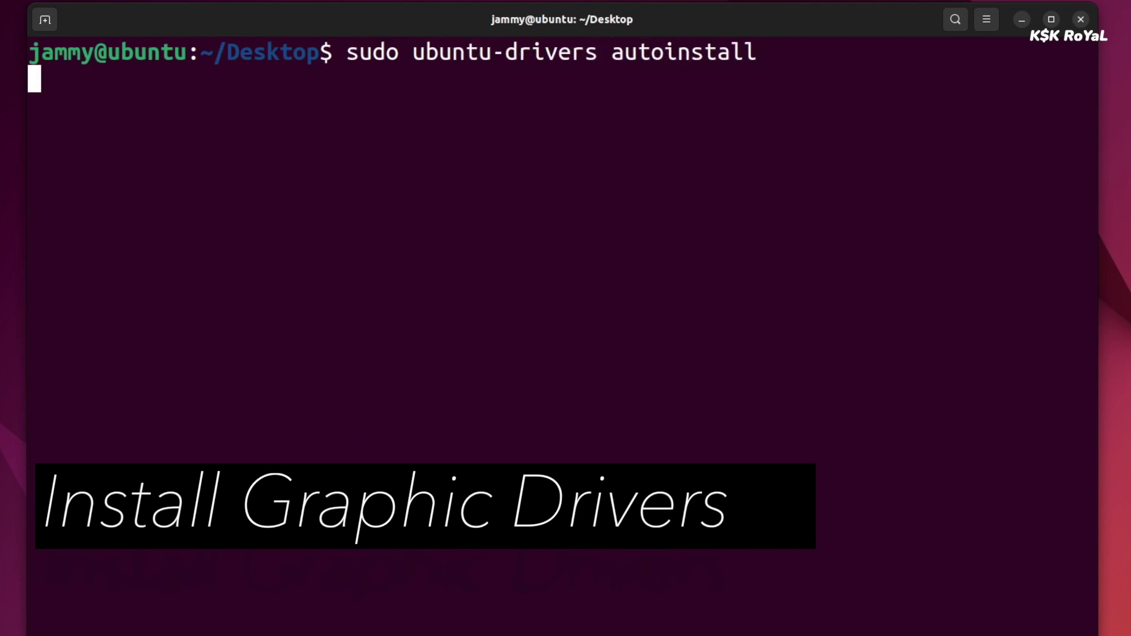
{"action": "type", "text": "ntu-drivers autoinstall"}
{"action": "key", "text": "Return"}
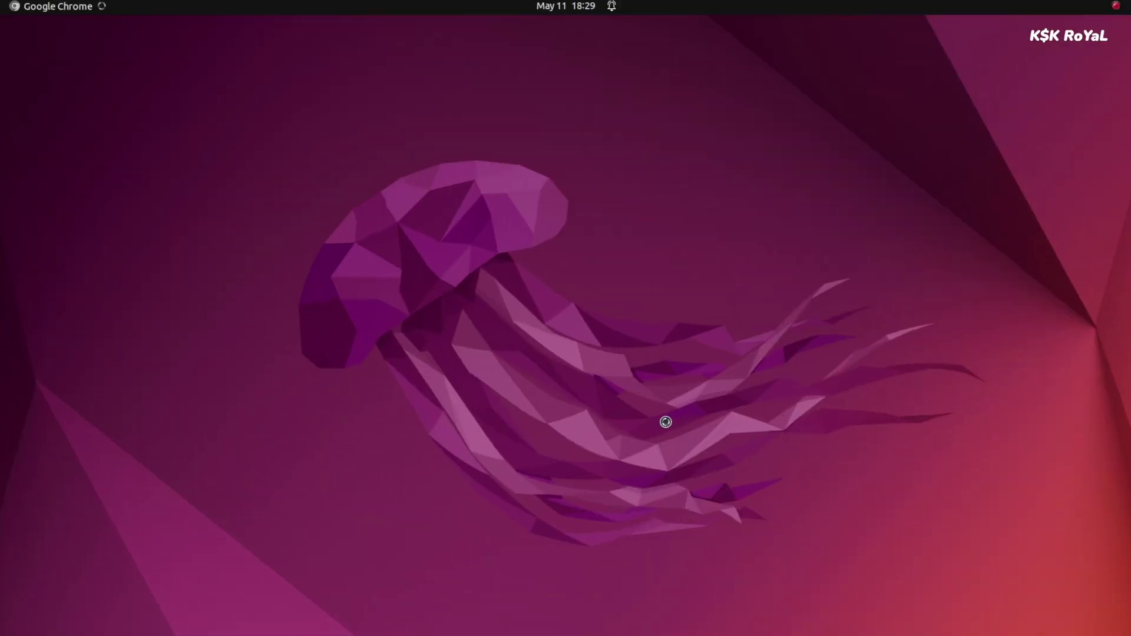
Search the web for 'gnome extensions' and open extensions.gnome.org.
{"action": "type", "text": "gnome"}
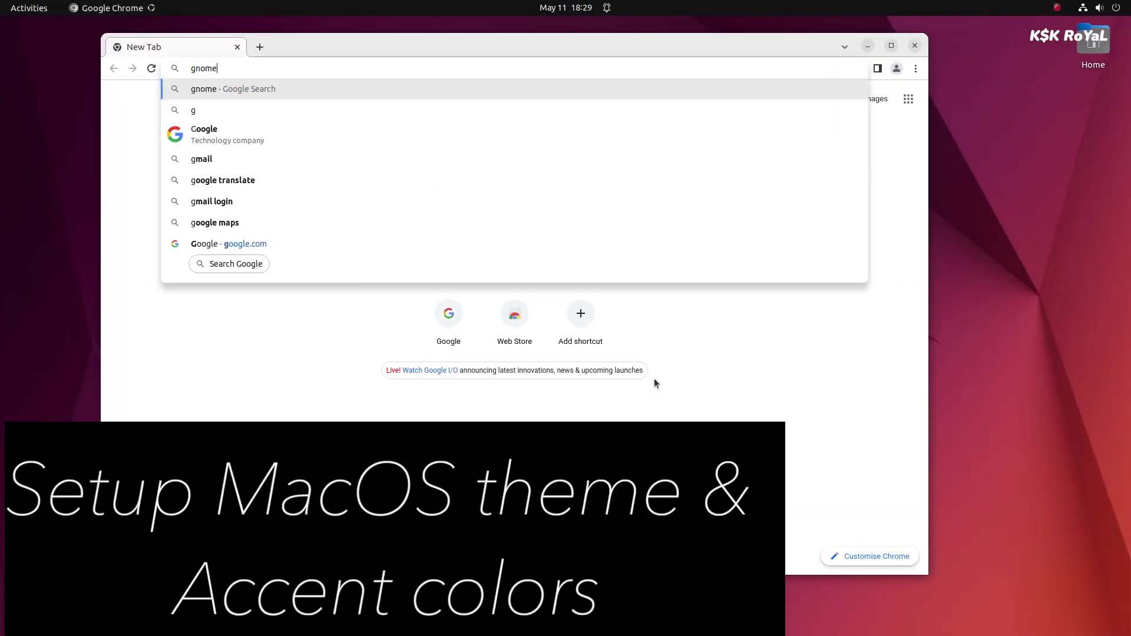
{"action": "type", "text": " exte"}
{"action": "key", "text": "Return"}
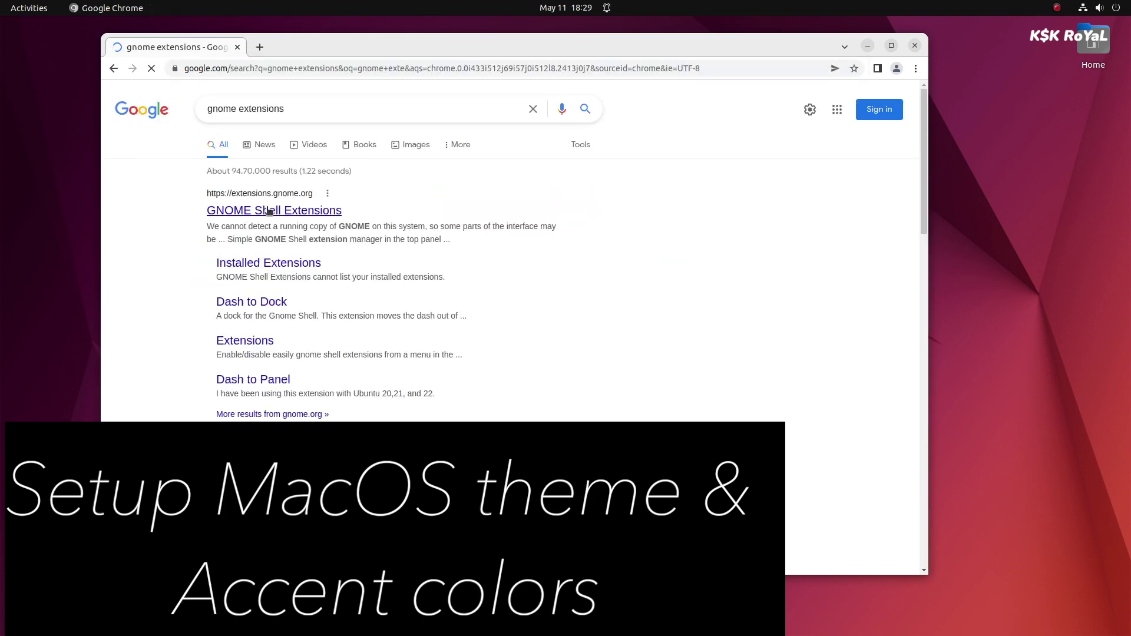
{"action": "left_click", "coordinate": [276, 210]}
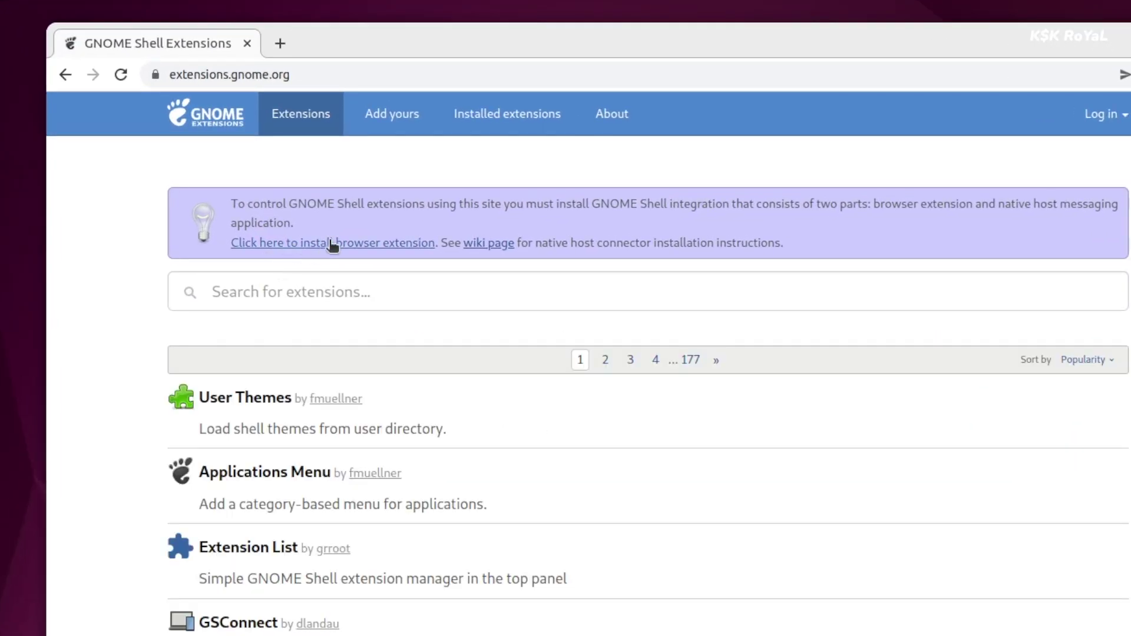
Add the GNOME Shell integration extension to Chrome and reload the extensions site.
{"action": "left_click", "coordinate": [353, 243]}
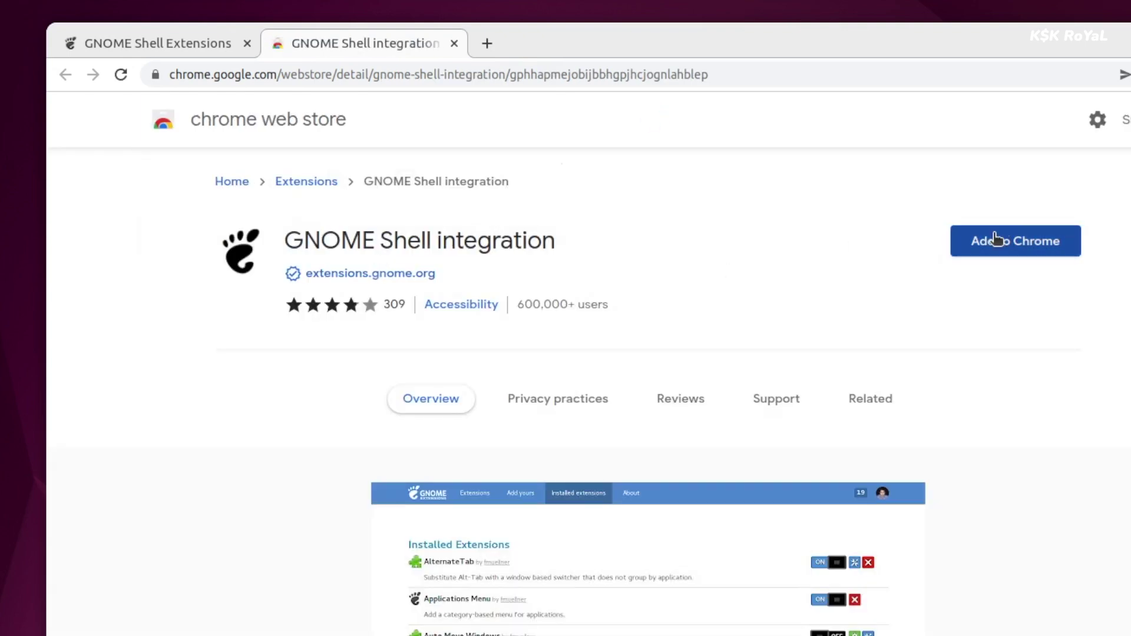
{"action": "left_click", "coordinate": [997, 240]}
{"action": "left_click", "coordinate": [786, 275]}
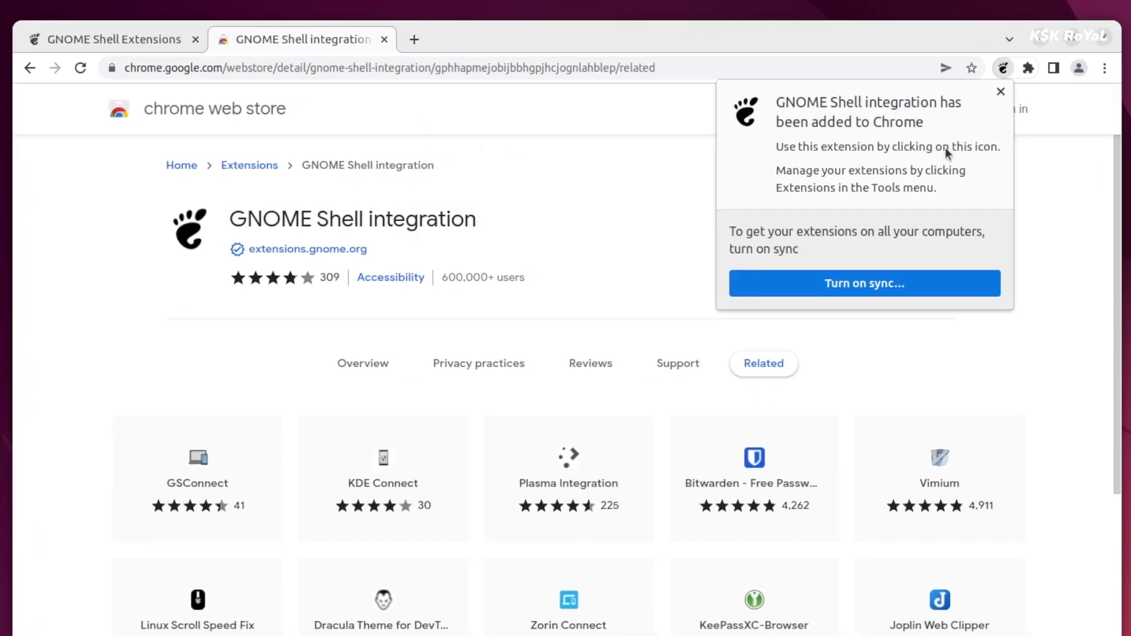
{"action": "left_click", "coordinate": [130, 42]}
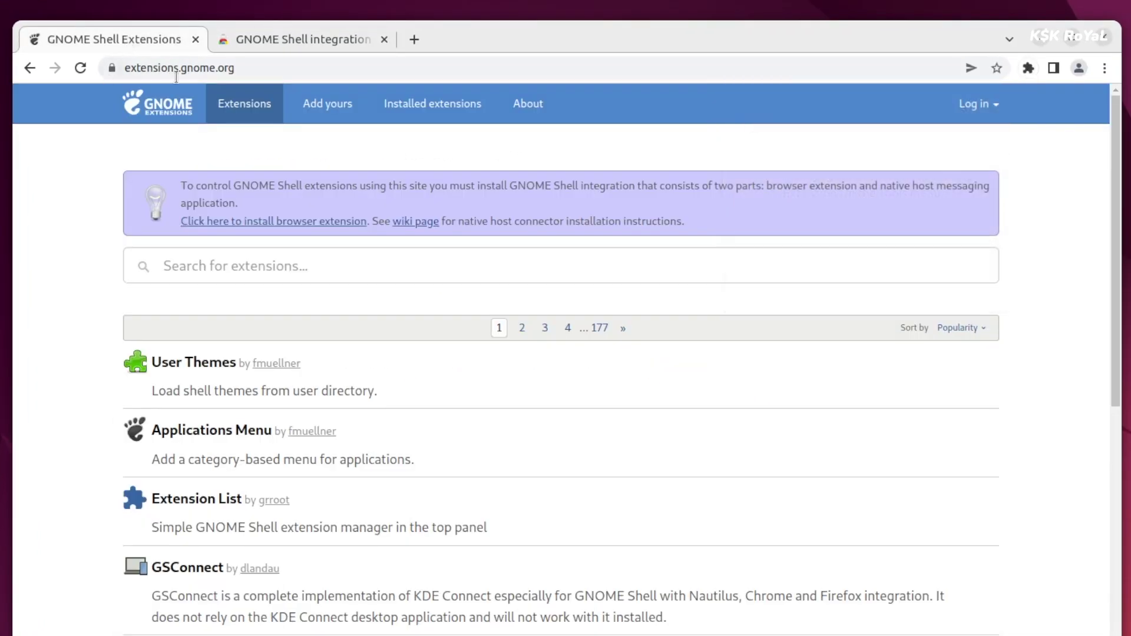
{"action": "left_click", "coordinate": [81, 68]}
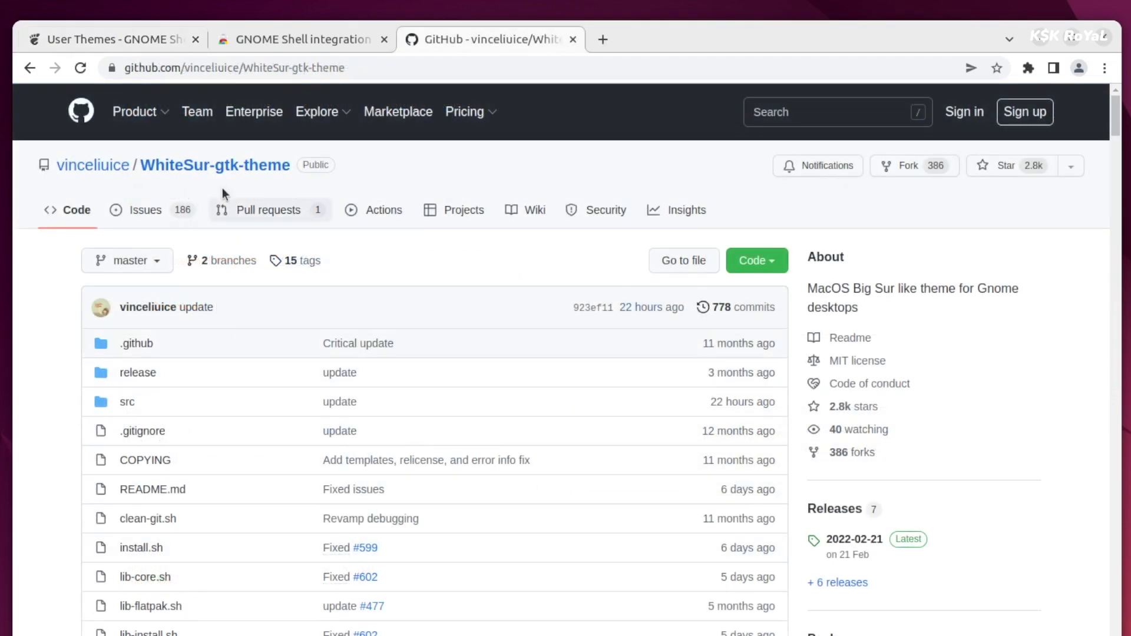
Read through the WhiteSur README's accent, sidebar width and Nautilus style options.
{"action": "scroll", "coordinate": [292, 283], "scroll_direction": "down", "scroll_amount": 7}
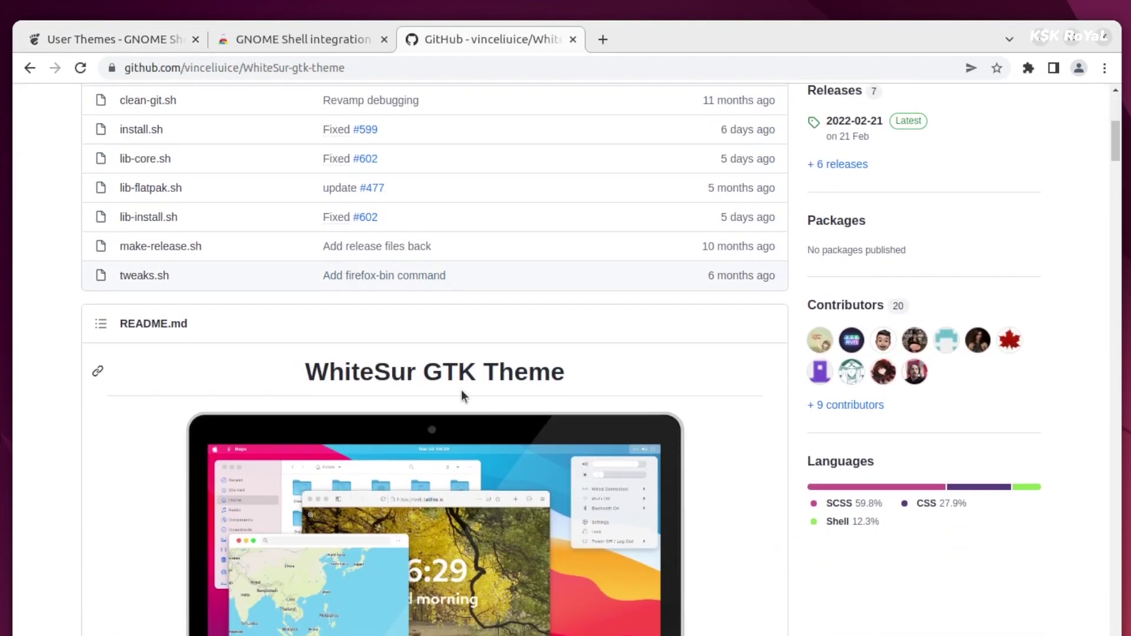
{"action": "triple_click", "coordinate": [451, 372]}
{"action": "scroll", "coordinate": [468, 482], "scroll_direction": "down", "scroll_amount": 1}
{"action": "scroll", "coordinate": [468, 482], "scroll_direction": "down", "scroll_amount": 20}
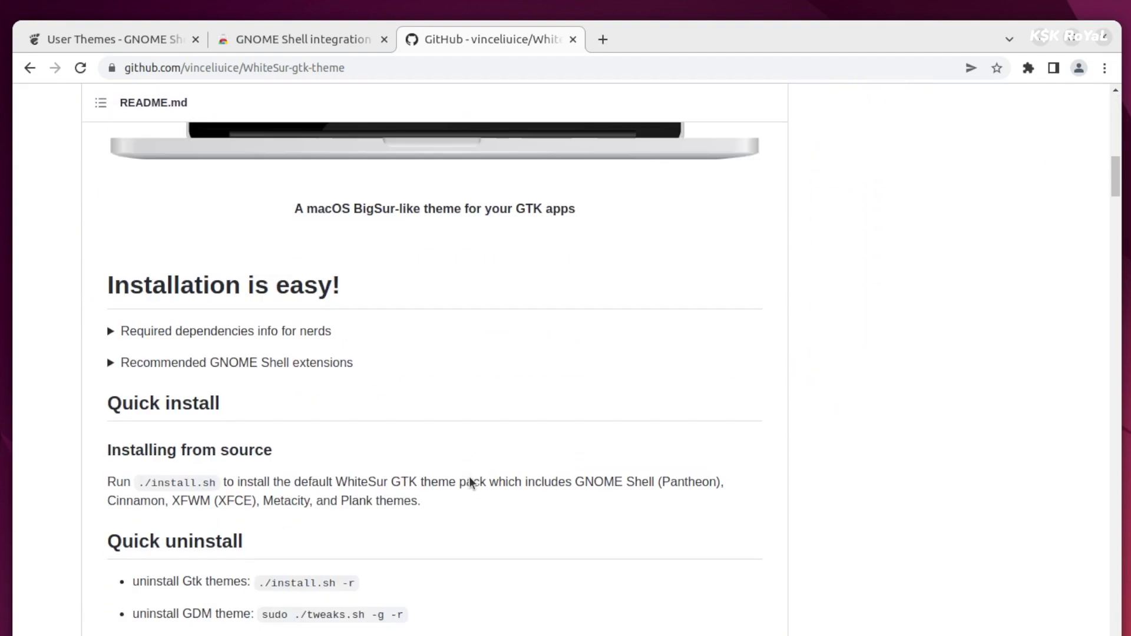
{"action": "scroll", "coordinate": [471, 478], "scroll_direction": "down", "scroll_amount": 13}
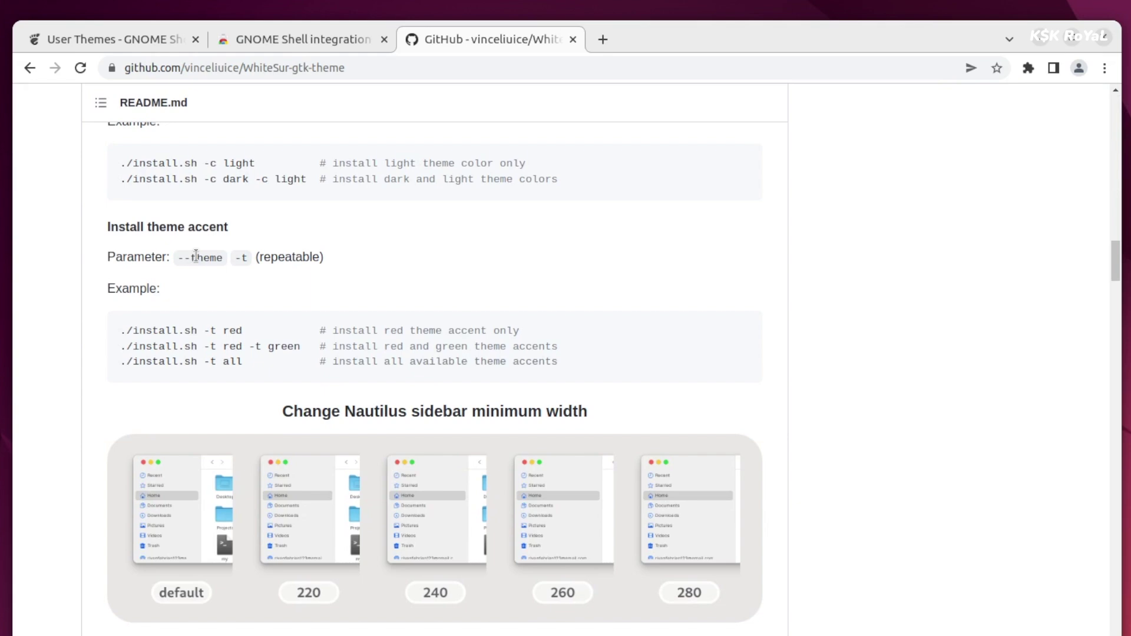
{"action": "triple_click", "coordinate": [195, 254]}
{"action": "scroll", "coordinate": [256, 497], "scroll_direction": "down", "scroll_amount": 3}
{"action": "triple_click", "coordinate": [261, 490]}
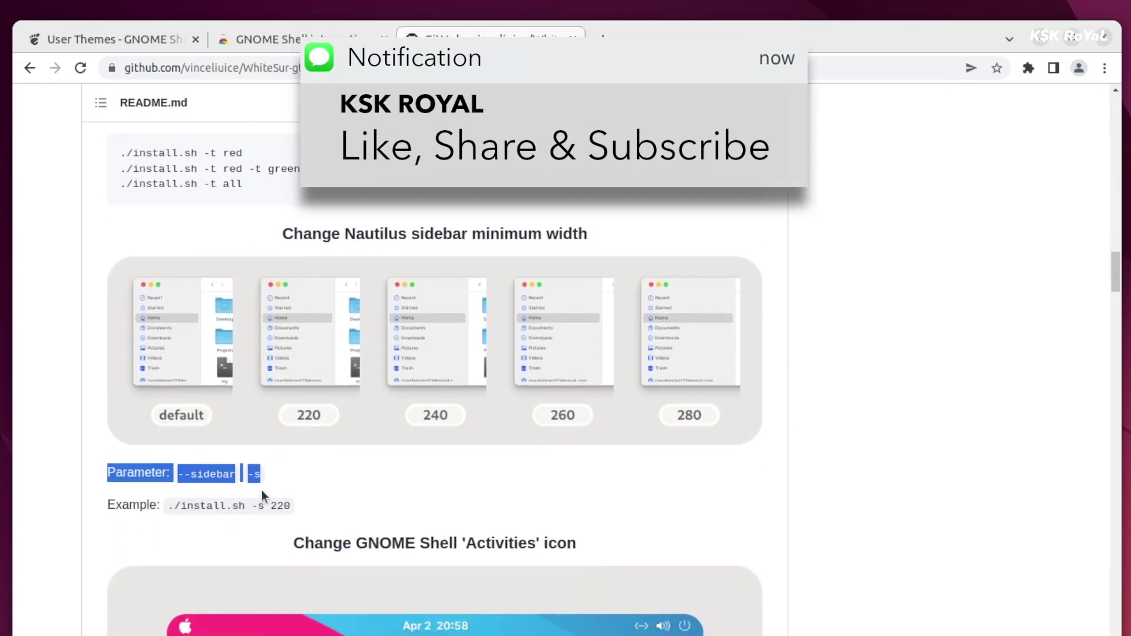
{"action": "scroll", "coordinate": [262, 490], "scroll_direction": "down", "scroll_amount": 12}
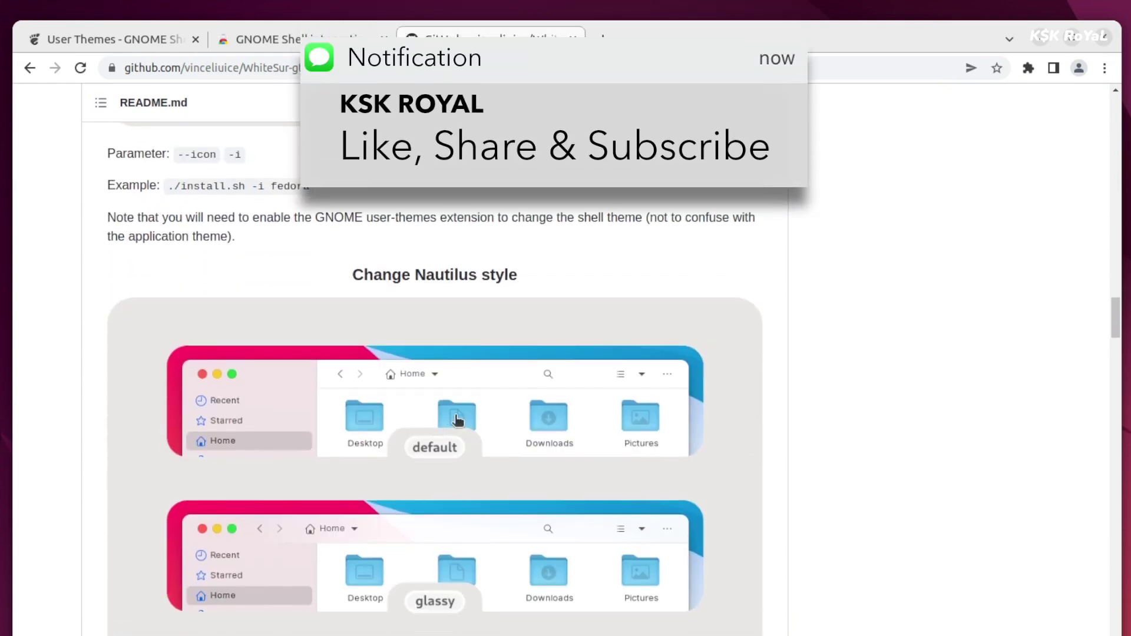
{"action": "triple_click", "coordinate": [484, 276]}
{"action": "scroll", "coordinate": [487, 522], "scroll_direction": "down", "scroll_amount": 7}
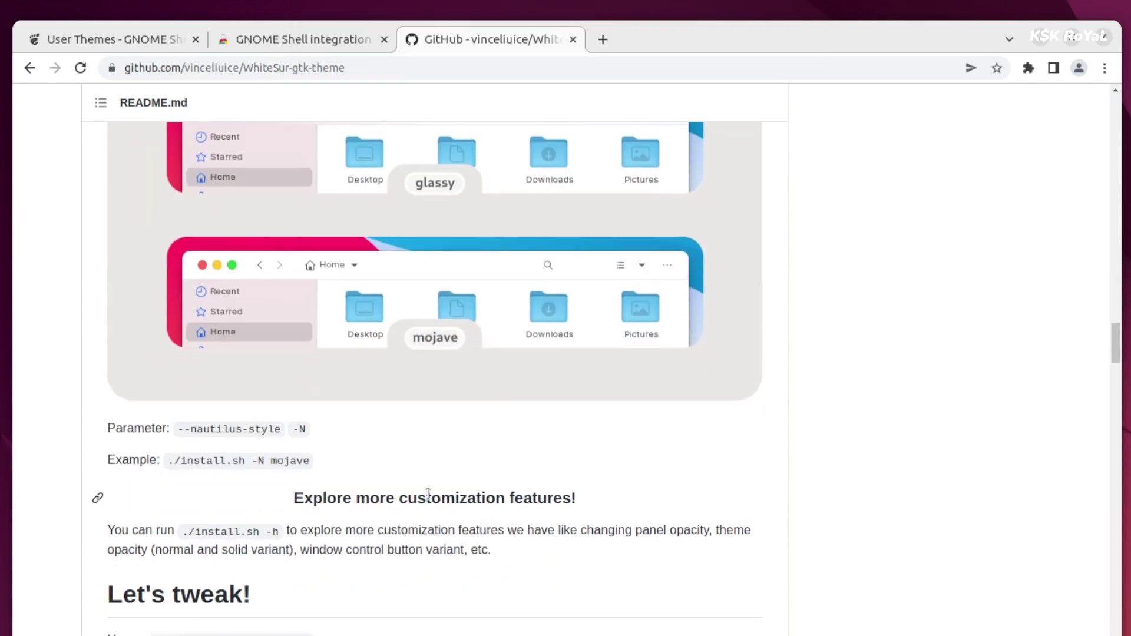
{"action": "triple_click", "coordinate": [428, 497]}
{"action": "scroll", "coordinate": [467, 517], "scroll_direction": "down", "scroll_amount": 4}
Copy the repository's HTTPS clone URL from the Code menu and minimize Chrome.
{"action": "key", "text": "Home"}
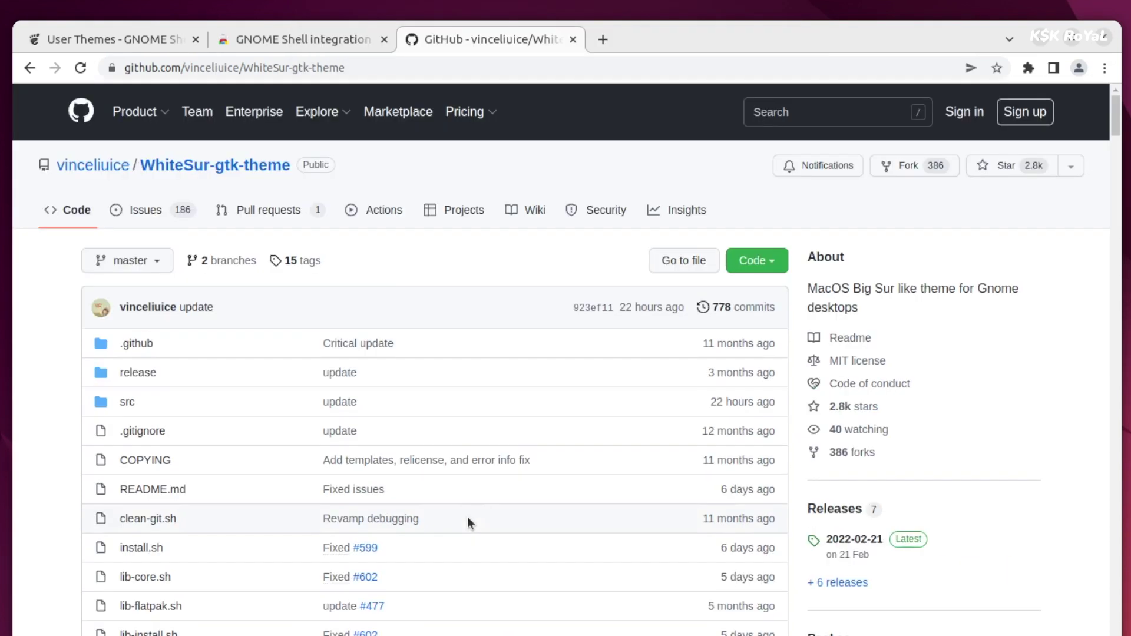
{"action": "left_click", "coordinate": [781, 267]}
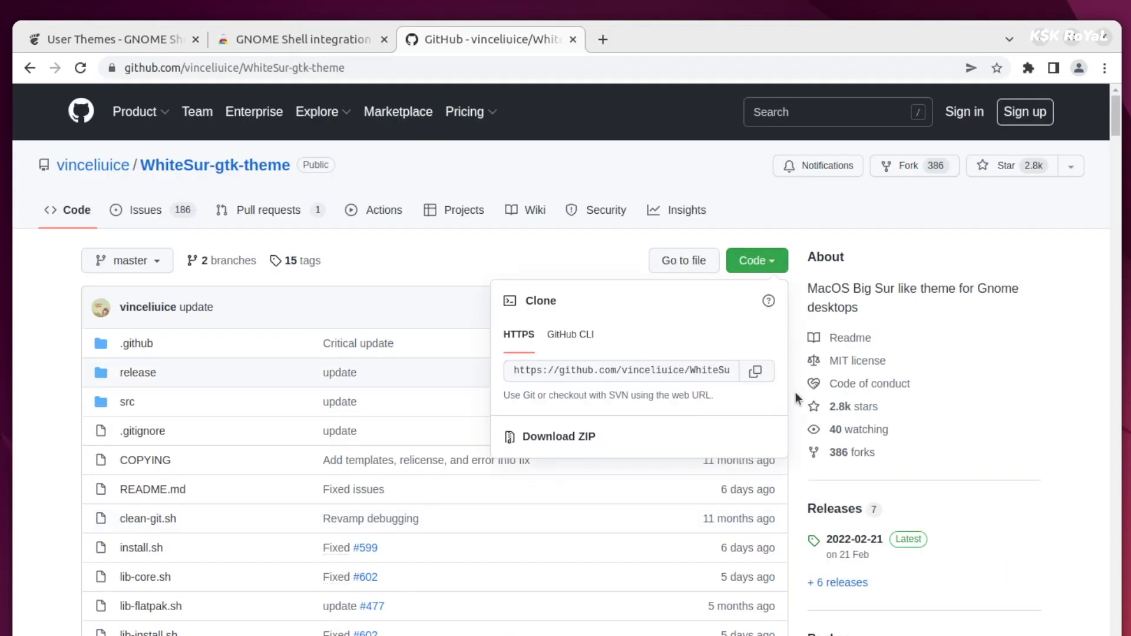
{"action": "left_click", "coordinate": [758, 377]}
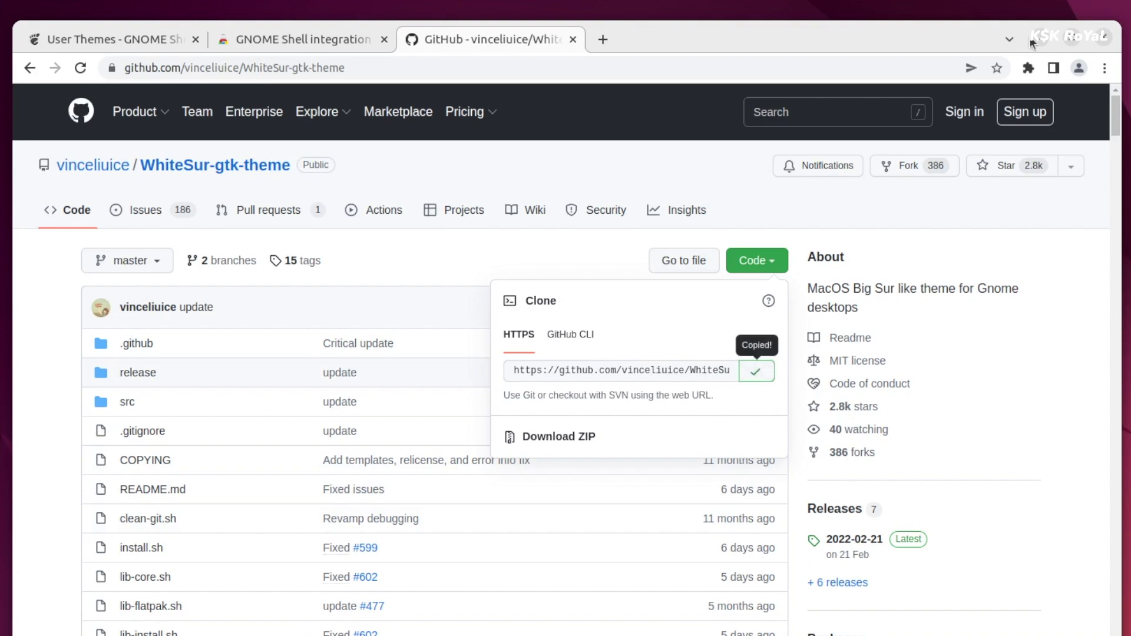
{"action": "left_click", "coordinate": [1032, 42]}
Open a terminal, enlarge its text and install git with sudo apt install git.
{"action": "key", "text": "ctrl+alt+t"}
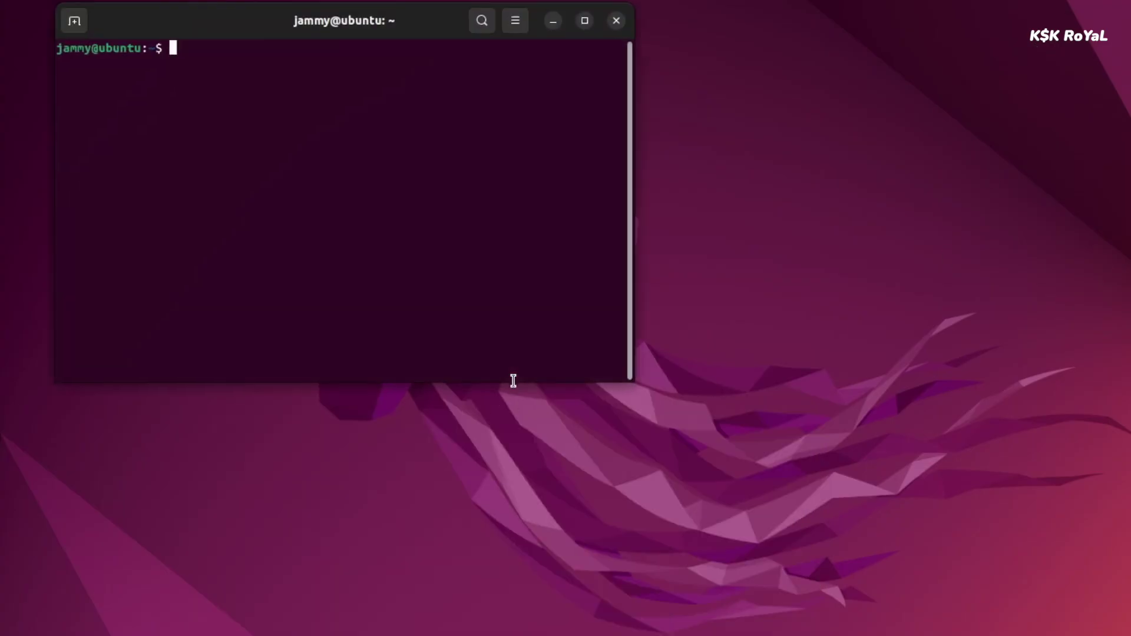
{"action": "key", "text": "ctrl+plus"}
{"action": "key", "text": "ctrl+plus"}
{"action": "key", "text": "ctrl+plus"}
{"action": "key", "text": "ctrl+plus"}
{"action": "type", "text": "su"}
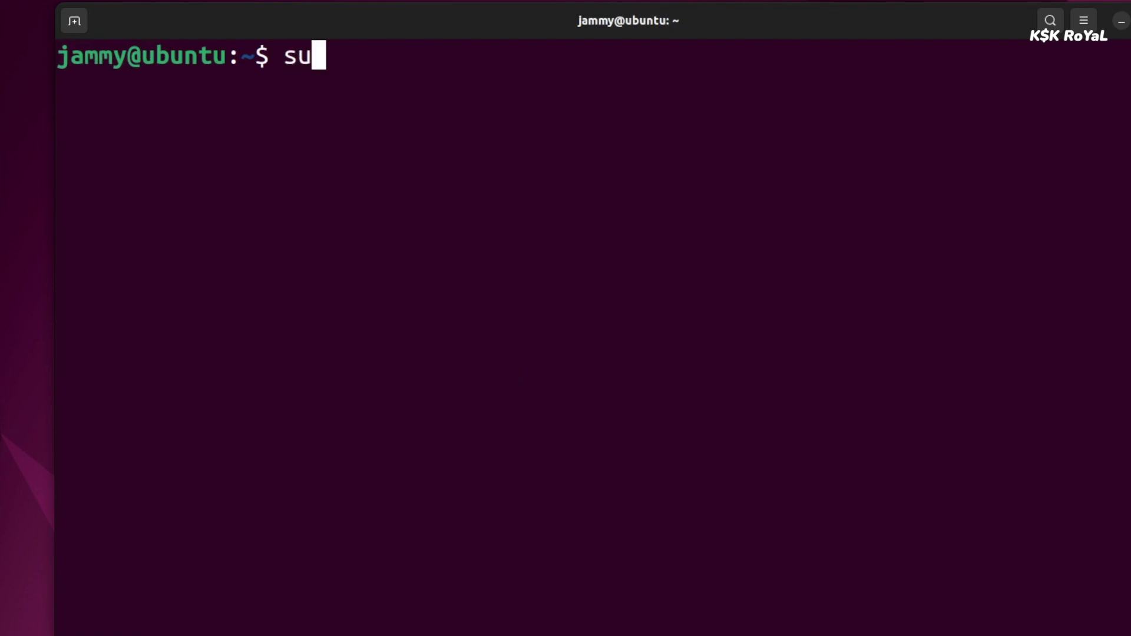
{"action": "type", "text": "do apt install g"}
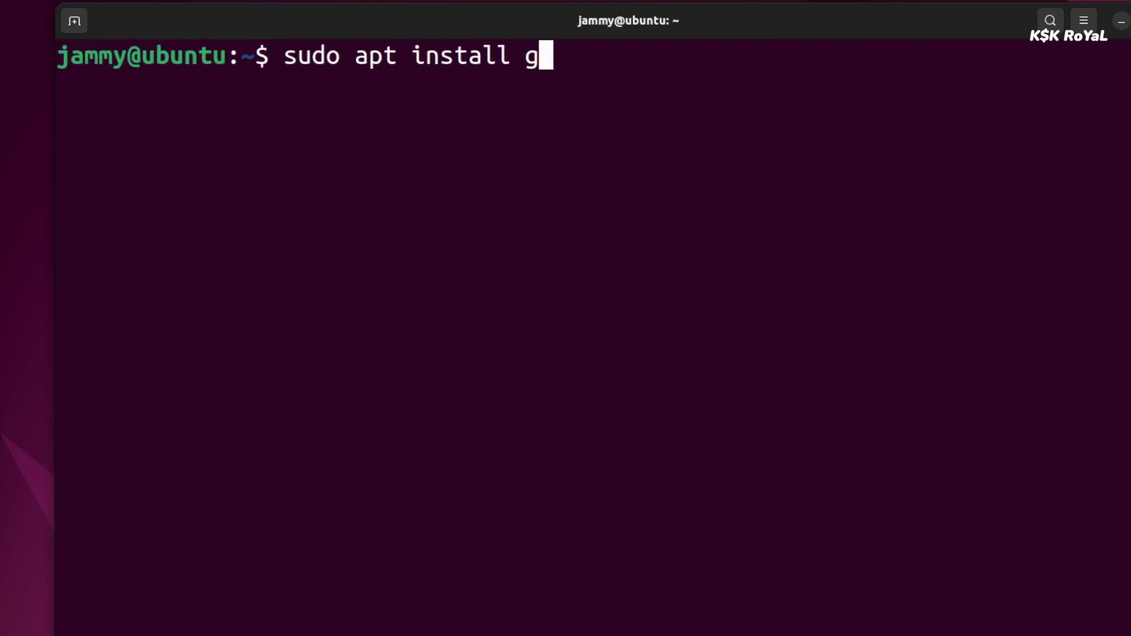
{"action": "type", "text": "it"}
{"action": "key", "text": "Return"}
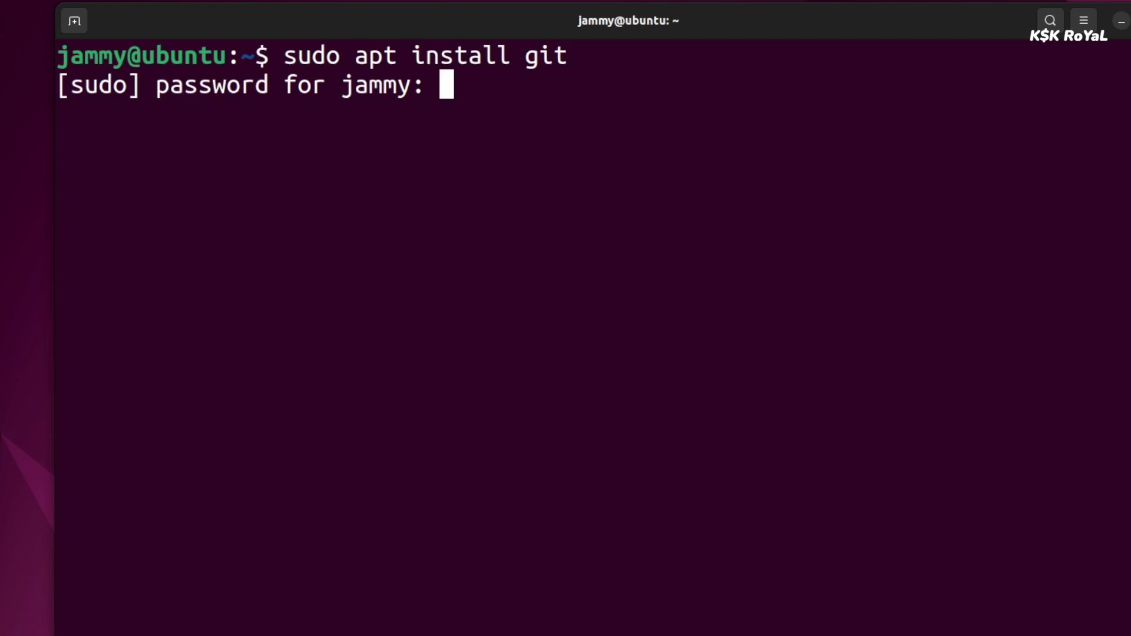
{"action": "key", "text": "Return"}
{"action": "key", "text": "Return"}
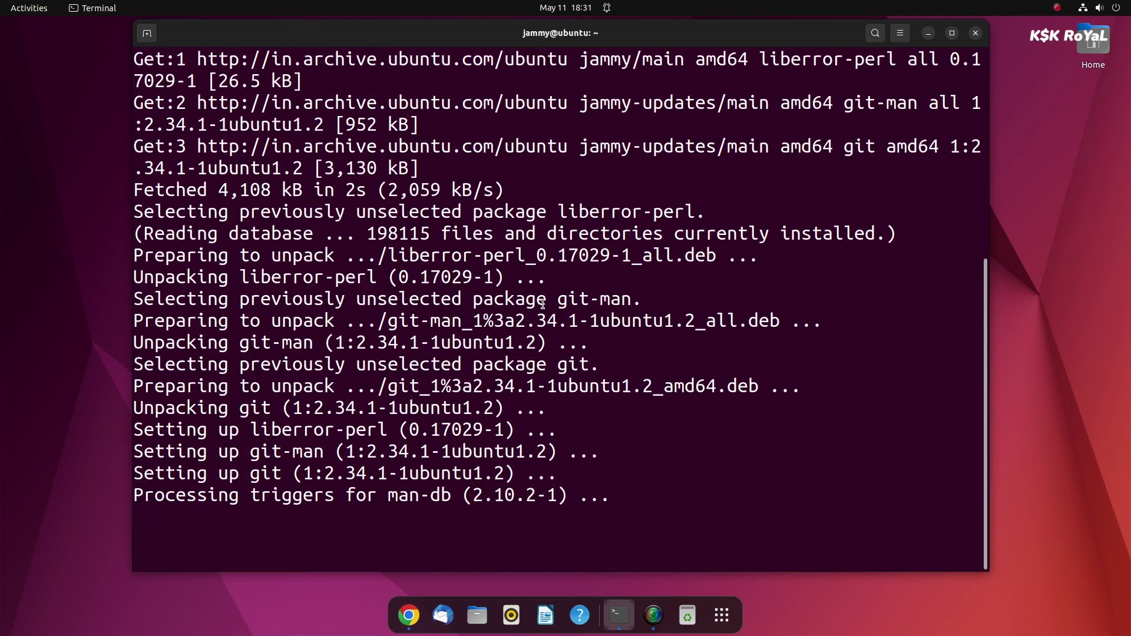
Clear the screen and git clone the pasted WhiteSur-gtk-theme URL.
{"action": "key", "text": "ctrl+l"}
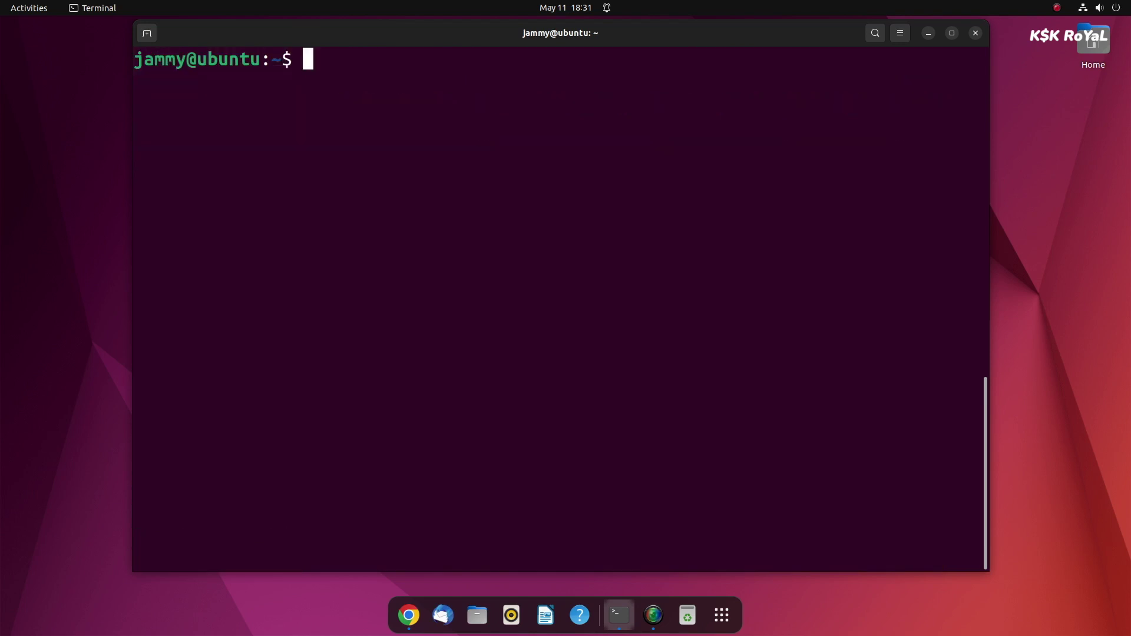
{"action": "type", "text": "git clone"}
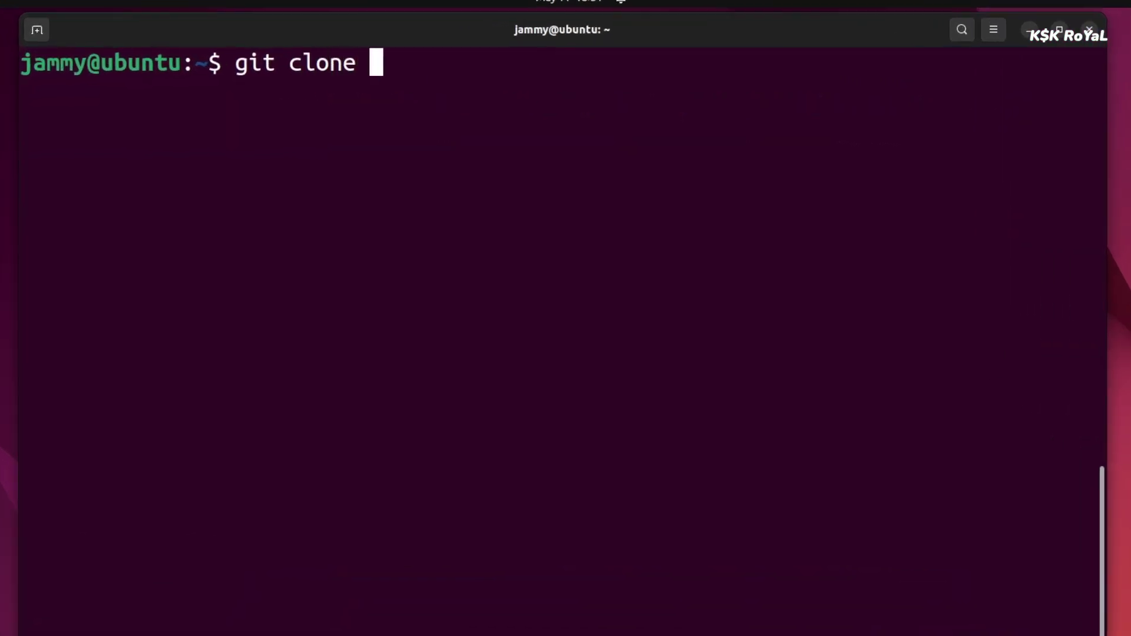
{"action": "key", "text": "ctrl+shift+v"}
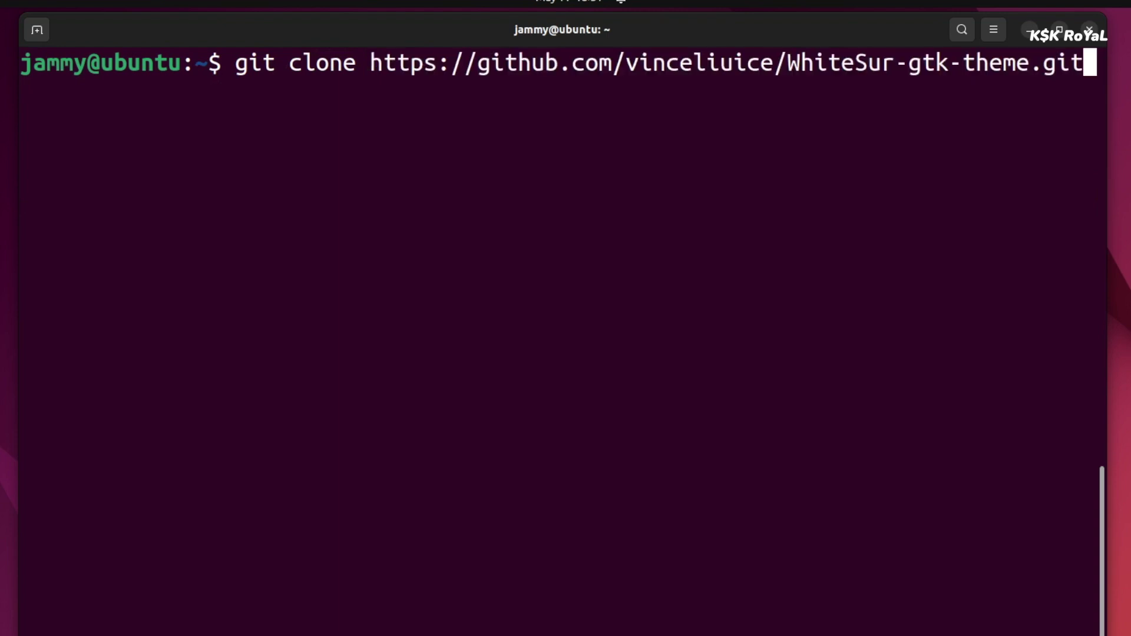
{"action": "key", "text": "Return"}
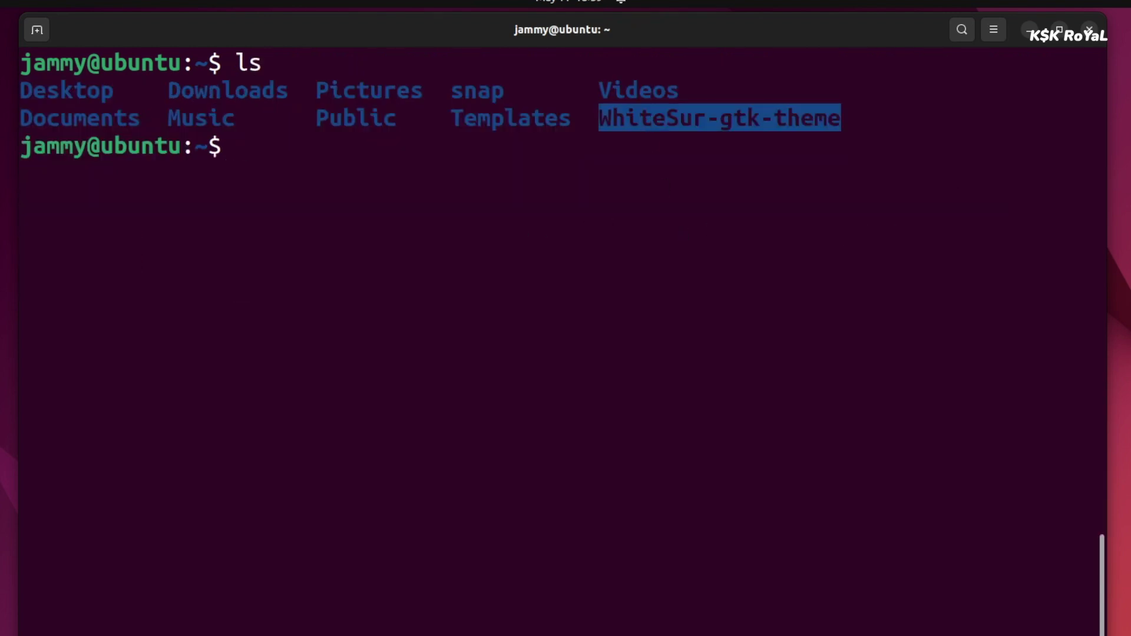
Enter the WhiteSur-gtk-theme folder and list its files with ls -lah.
{"action": "type", "text": "cd W"}
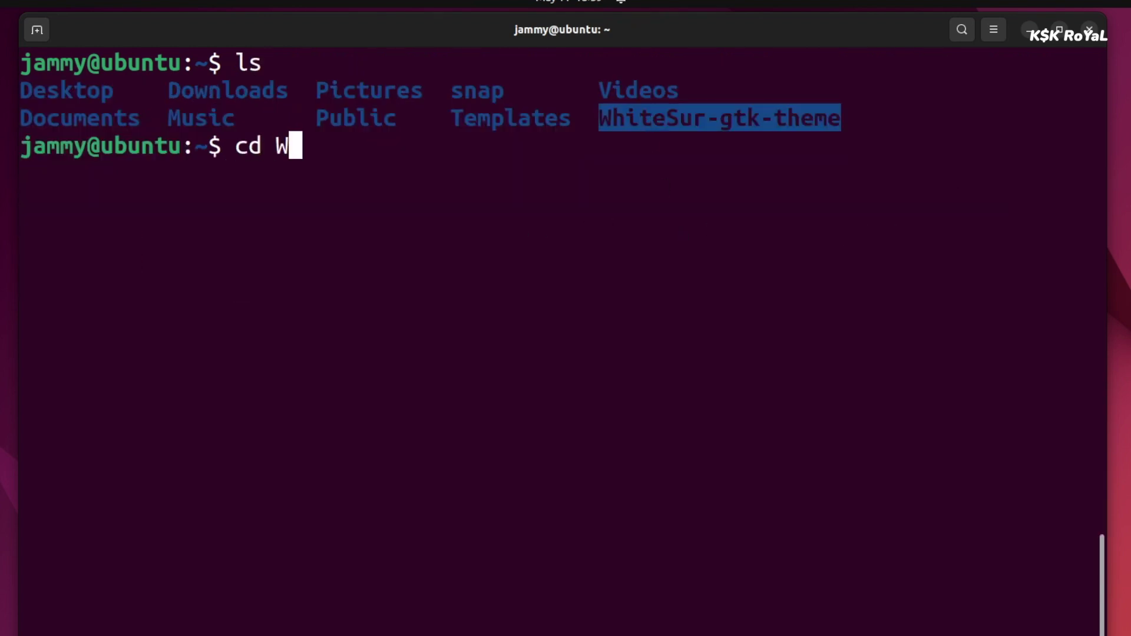
{"action": "key", "text": "Tab"}
{"action": "key", "text": "Return"}
{"action": "type", "text": "ls -la"}
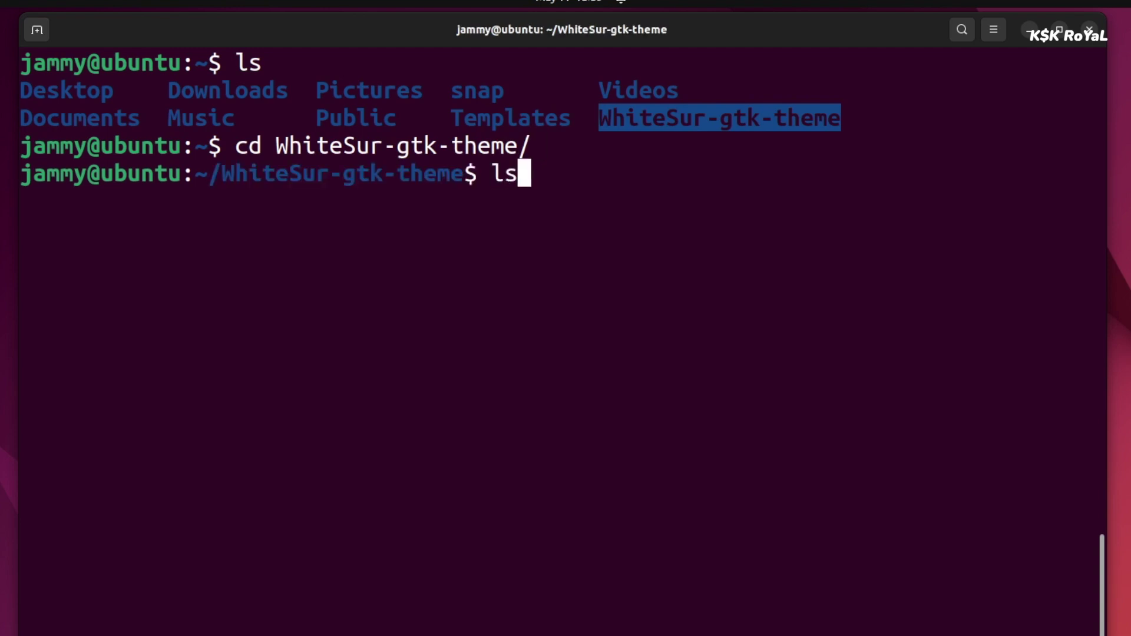
{"action": "type", "text": "h"}
{"action": "key", "text": "Return"}
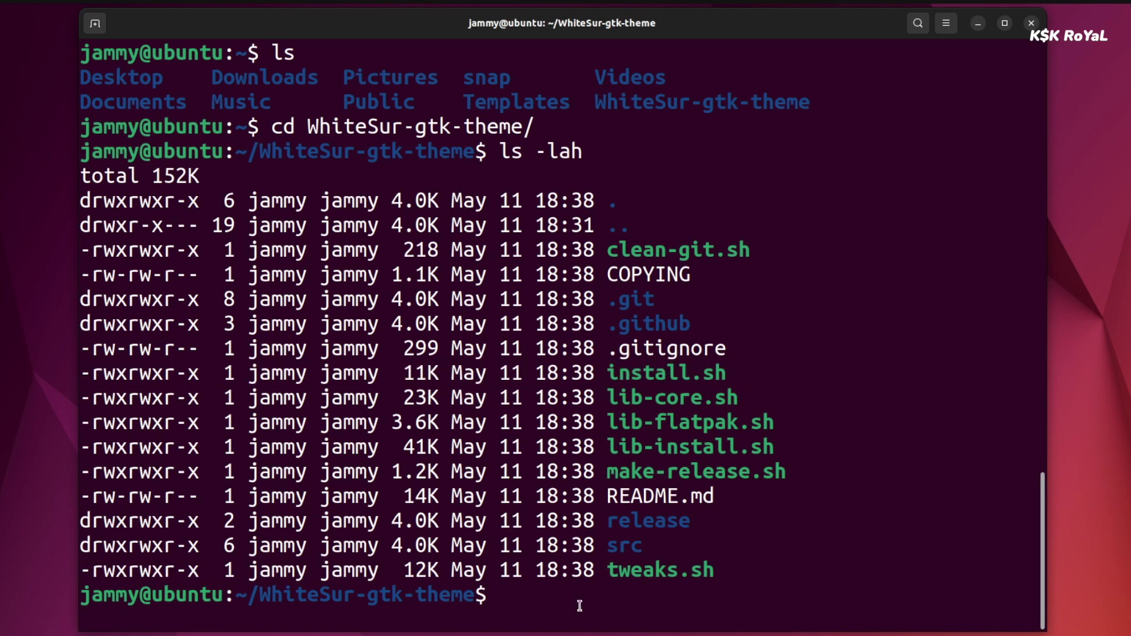
Run ./install.sh -t all -N glassy -s 220 to install the theme.
{"action": "type", "text": "./install.sh -t"}
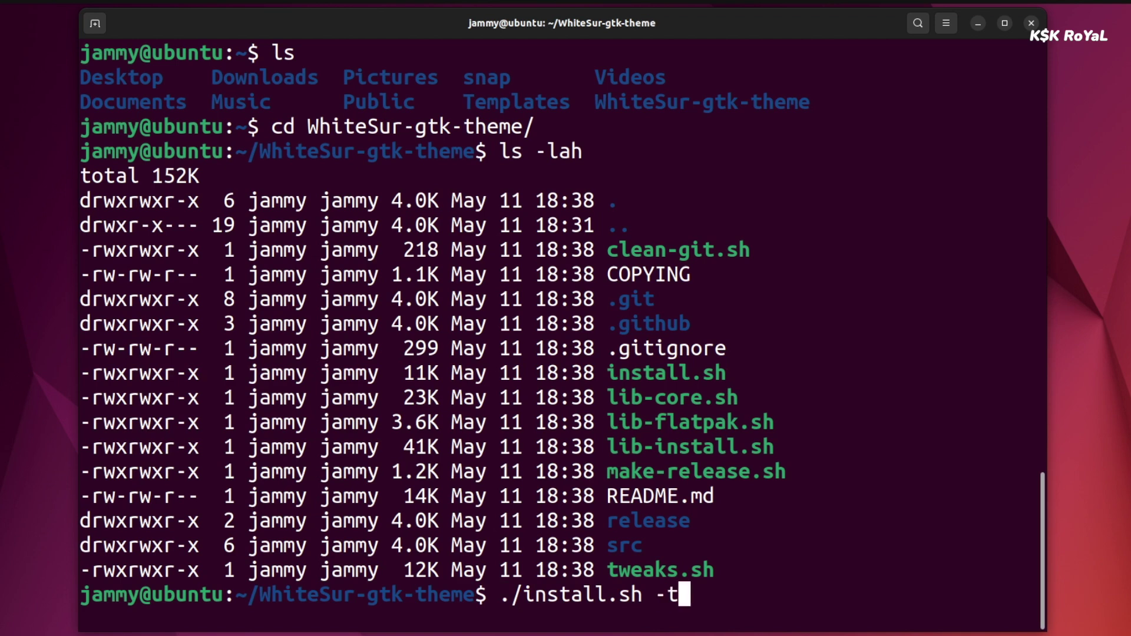
{"action": "type", "text": " all "}
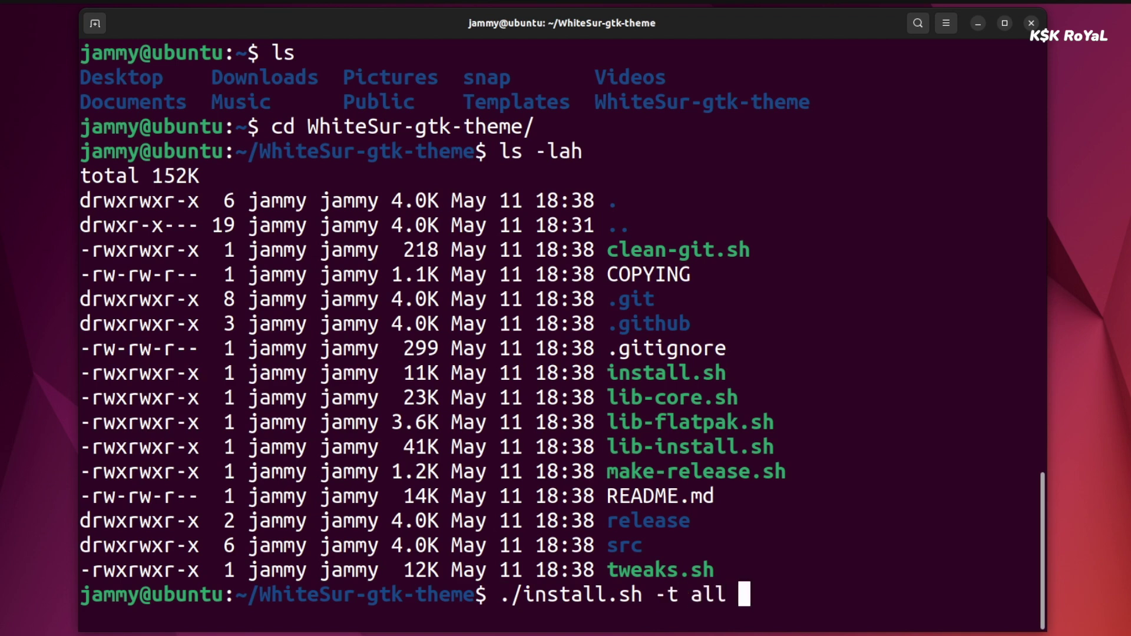
{"action": "type", "text": "-M"}
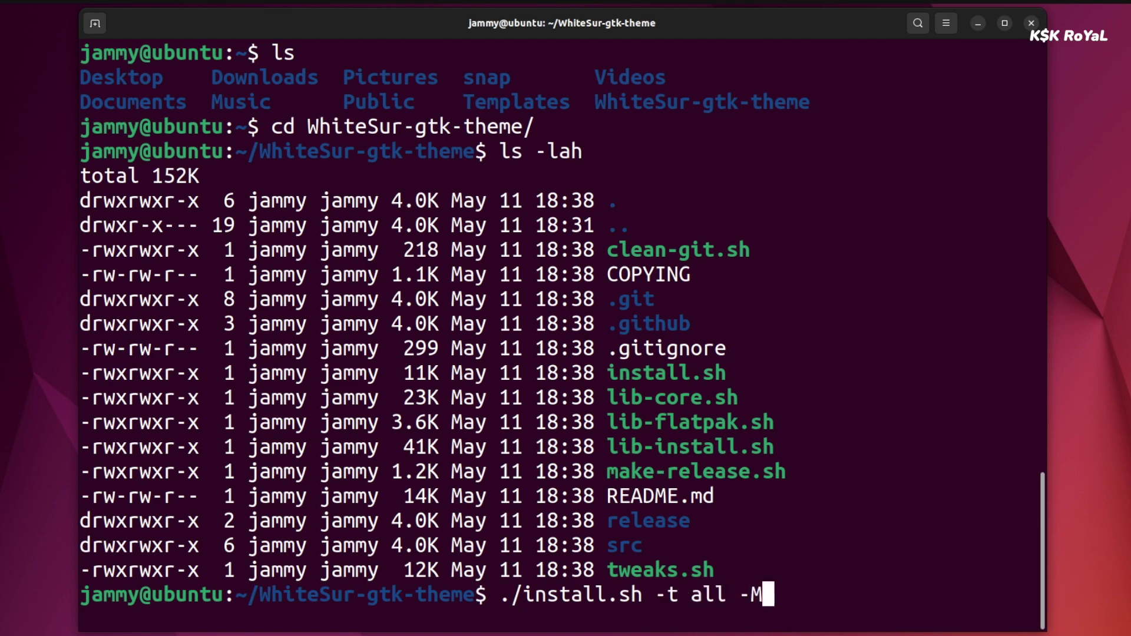
{"action": "key", "text": "BackSpace"}
{"action": "type", "text": "N f"}
{"action": "key", "text": "BackSpace"}
{"action": "type", "text": "glass"}
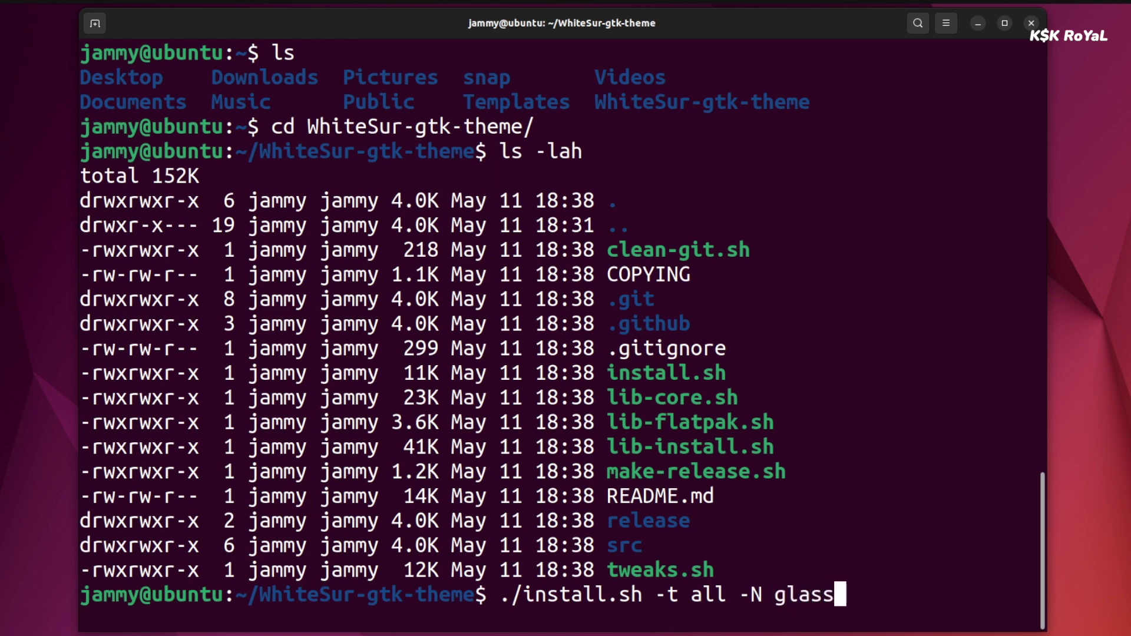
{"action": "type", "text": "y -s 220"}
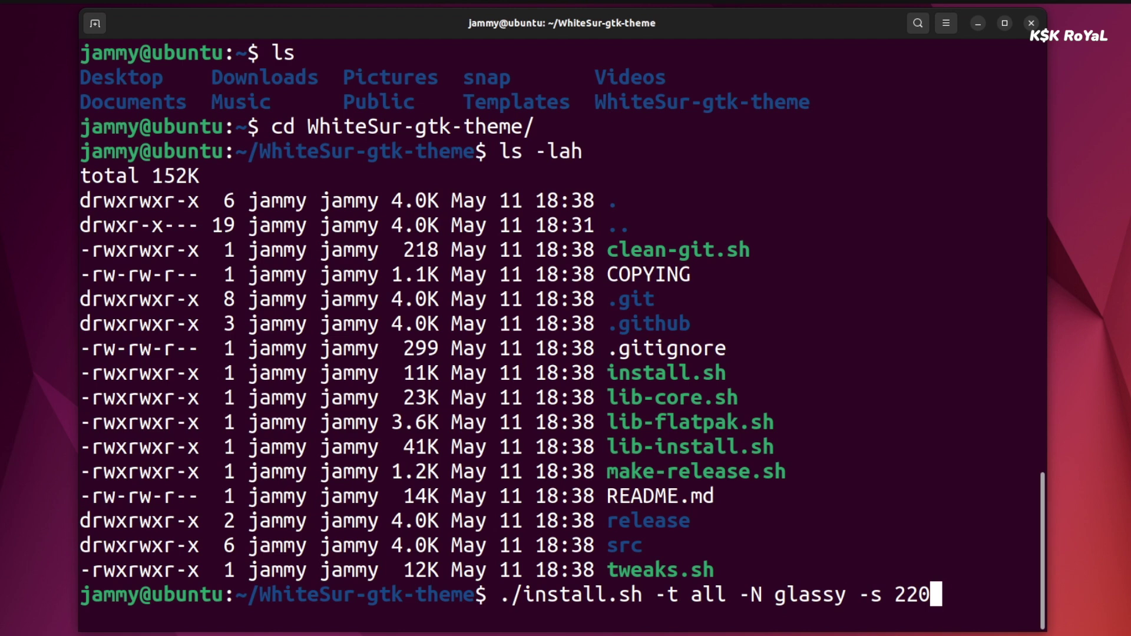
{"action": "key", "text": "Return"}
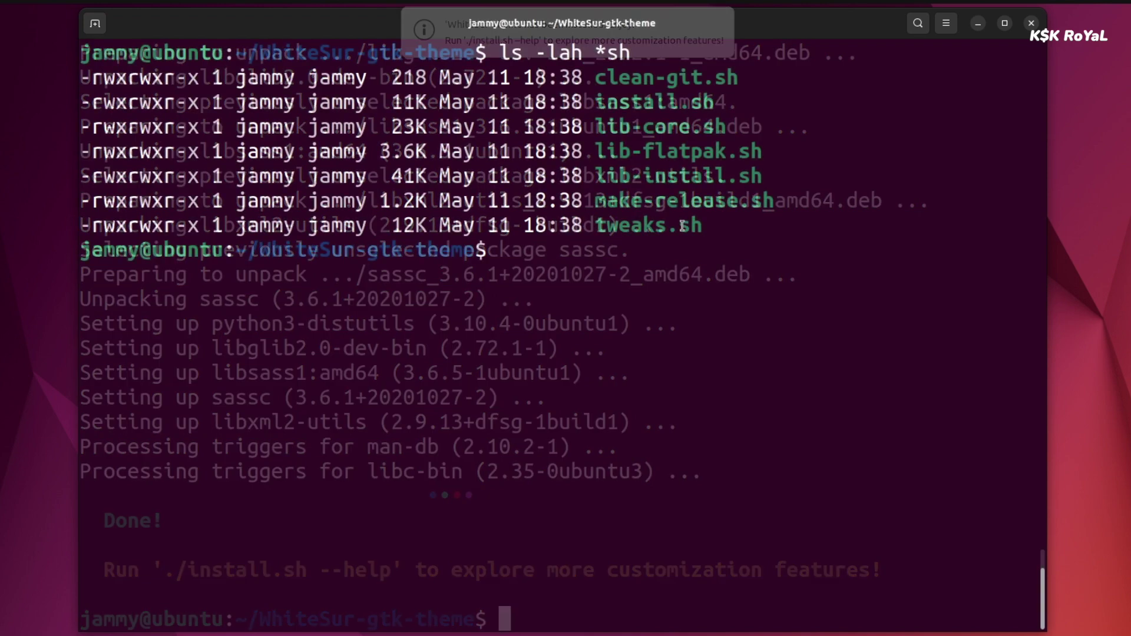
Run sudo ./tweaks.sh -g and confirm the WhiteSur GDM theme install message.
{"action": "type", "text": "./tweaks.sh"}
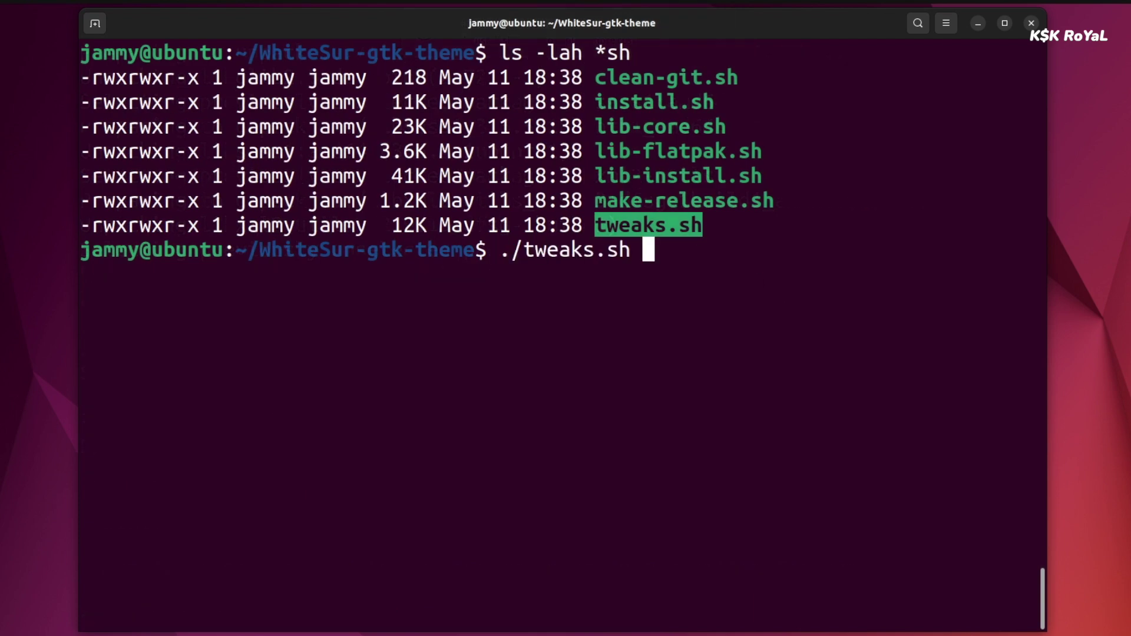
{"action": "key", "text": "Home"}
{"action": "type", "text": "sudo"}
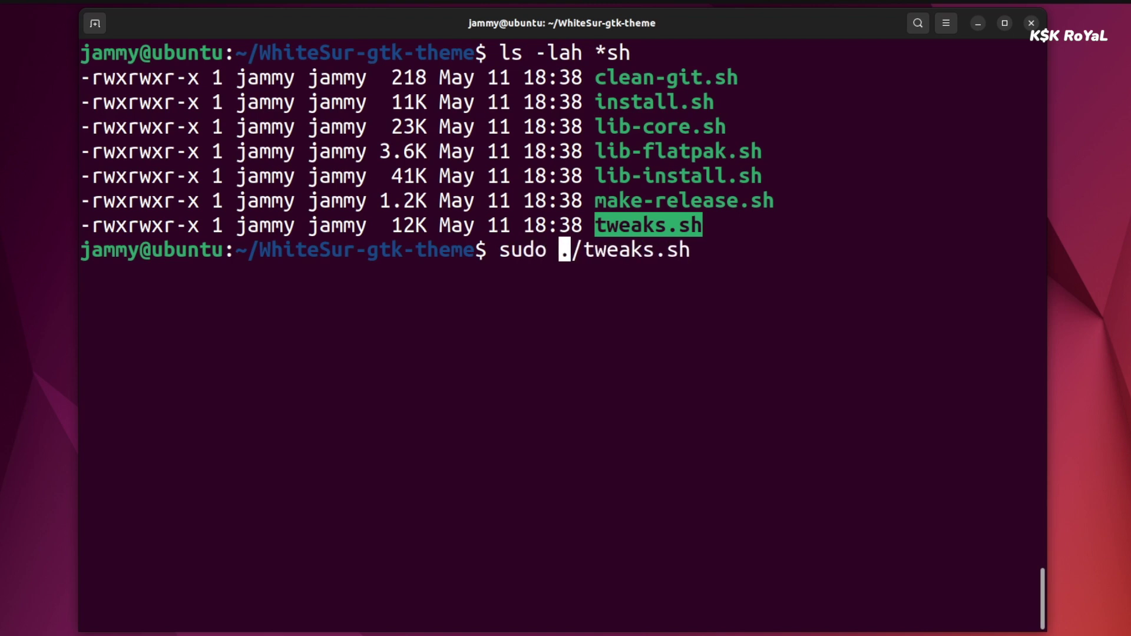
{"action": "key", "text": "End"}
{"action": "type", "text": "-g"}
{"action": "key", "text": "Return"}
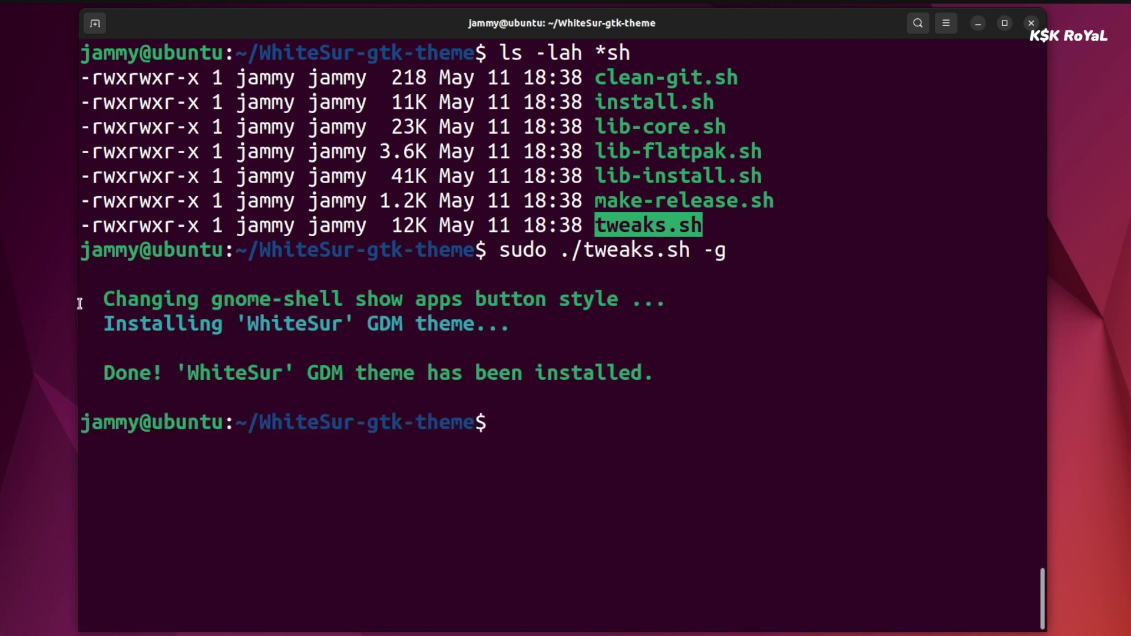
{"action": "left_click_drag", "start_coordinate": [79, 303], "coordinate": [676, 363]}
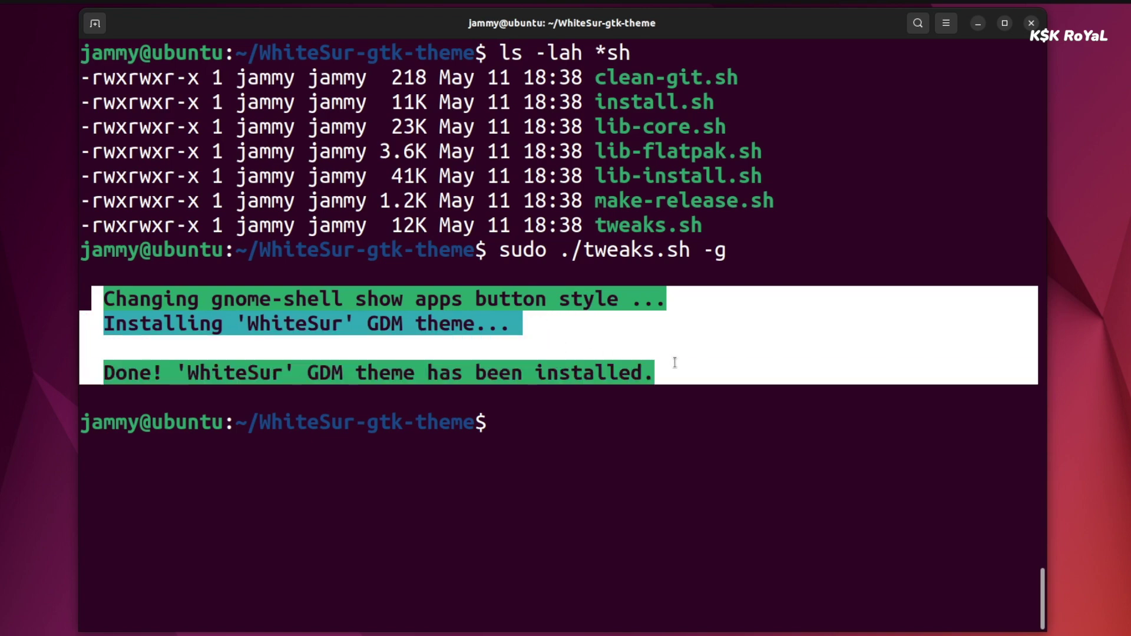
{"action": "left_click", "coordinate": [683, 440]}
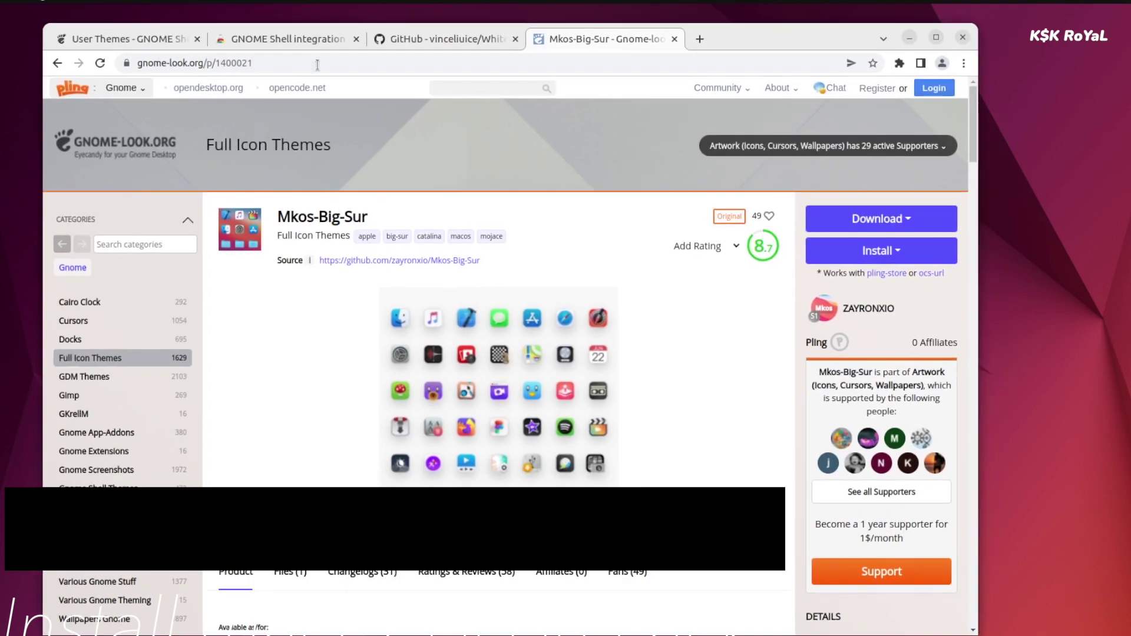
Show the downloadable files on the Mkos-Big-Sur page of gnome-look.org.
{"action": "left_click", "coordinate": [315, 63]}
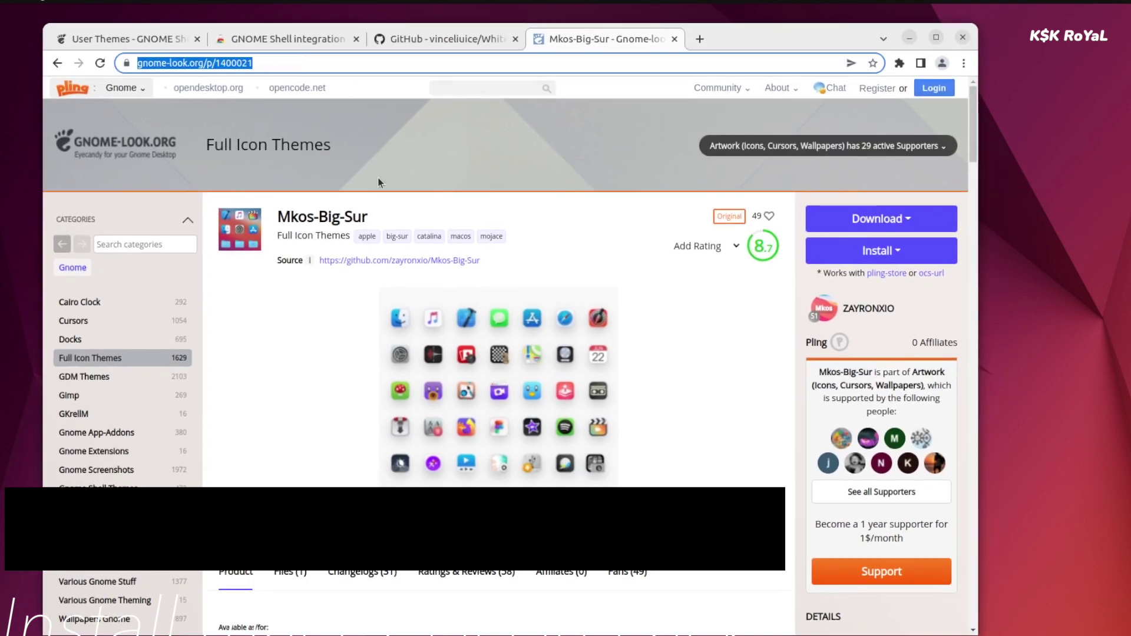
{"action": "triple_click", "coordinate": [342, 214]}
{"action": "scroll", "coordinate": [366, 483], "scroll_direction": "down", "scroll_amount": 2}
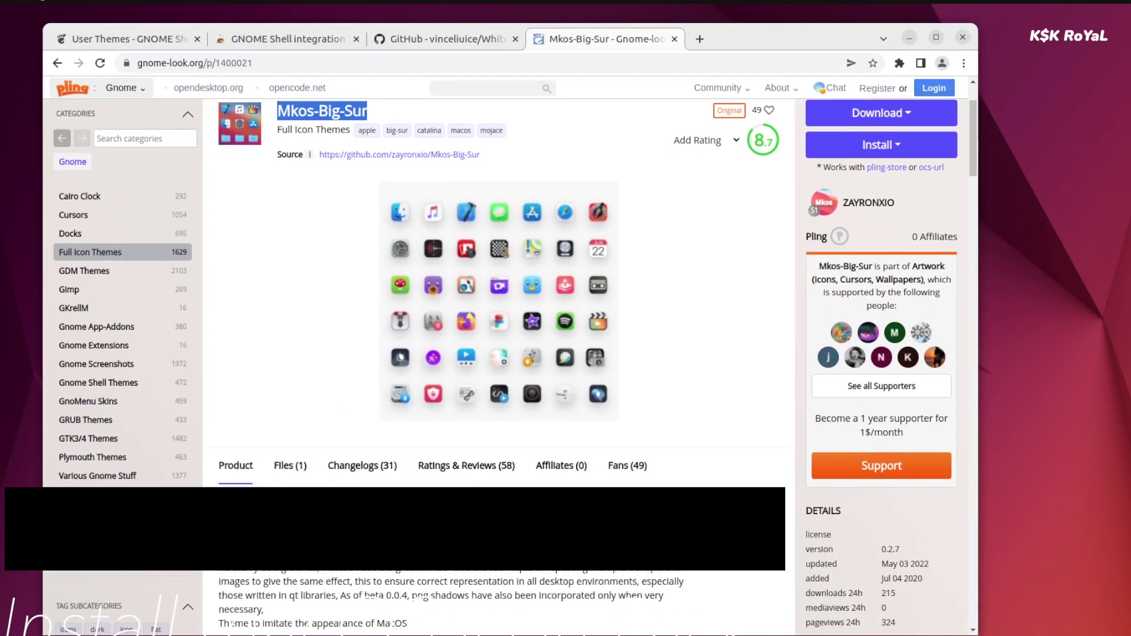
{"action": "left_click", "coordinate": [285, 462]}
{"action": "scroll", "coordinate": [282, 489], "scroll_direction": "down", "scroll_amount": 1}
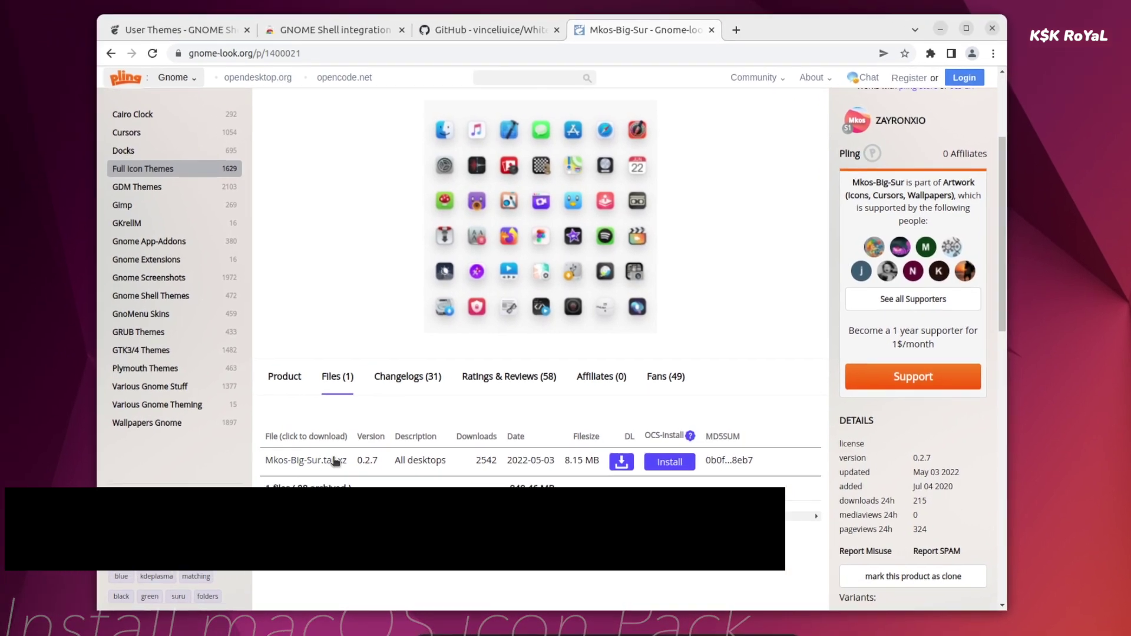
Download Mkos-Big-Sur.tar.xz and open the downloaded archive.
{"action": "left_click", "coordinate": [330, 463]}
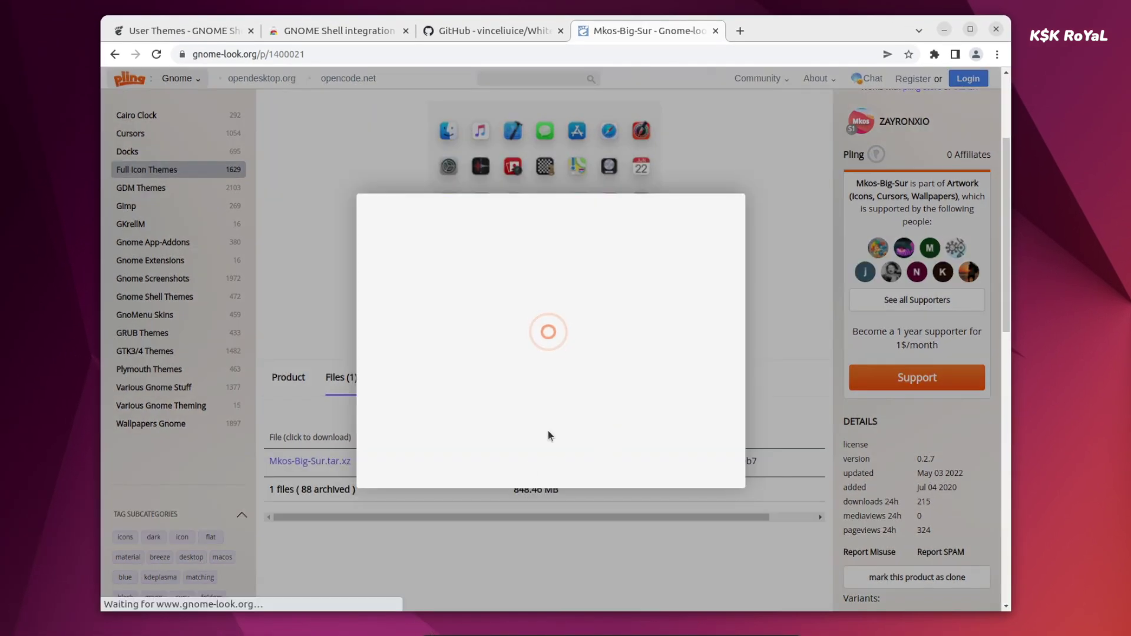
{"action": "left_click", "coordinate": [559, 310]}
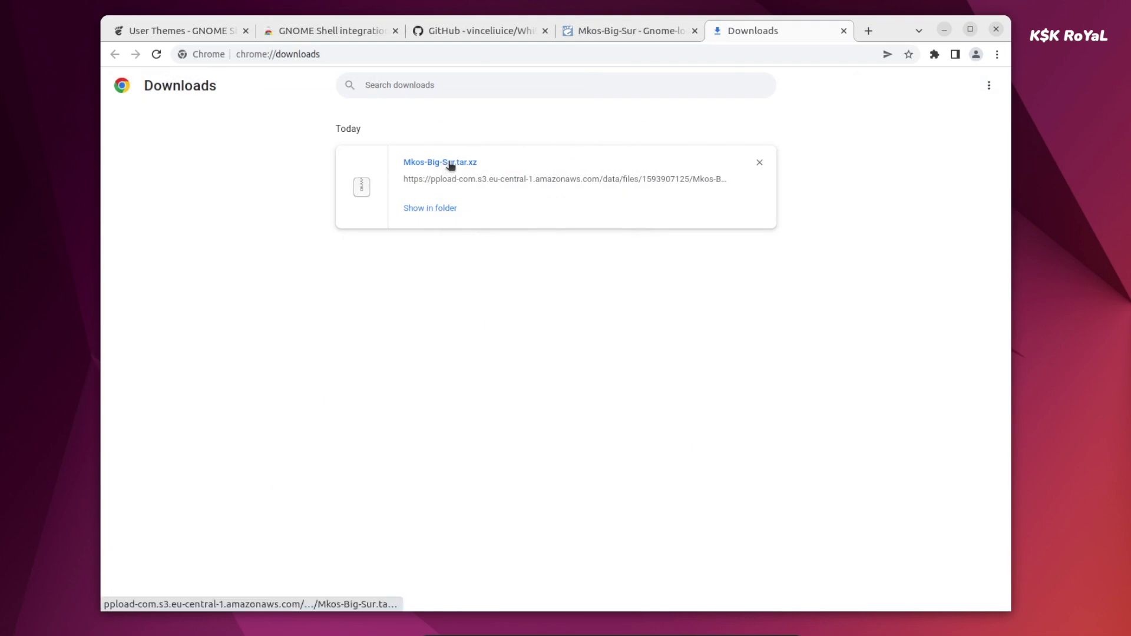
{"action": "left_click", "coordinate": [450, 164]}
Start extracting the archive to the home folder, with hidden files shown.
{"action": "left_click_drag", "start_coordinate": [203, 34], "coordinate": [556, 152]}
{"action": "left_click", "coordinate": [945, 30]}
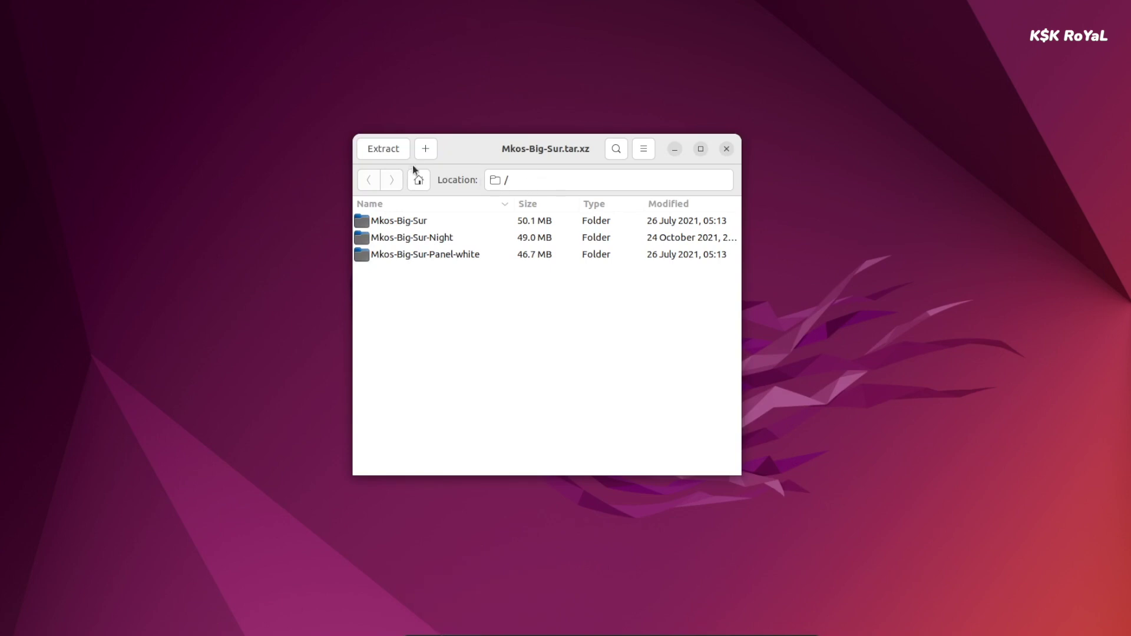
{"action": "left_click", "coordinate": [392, 150]}
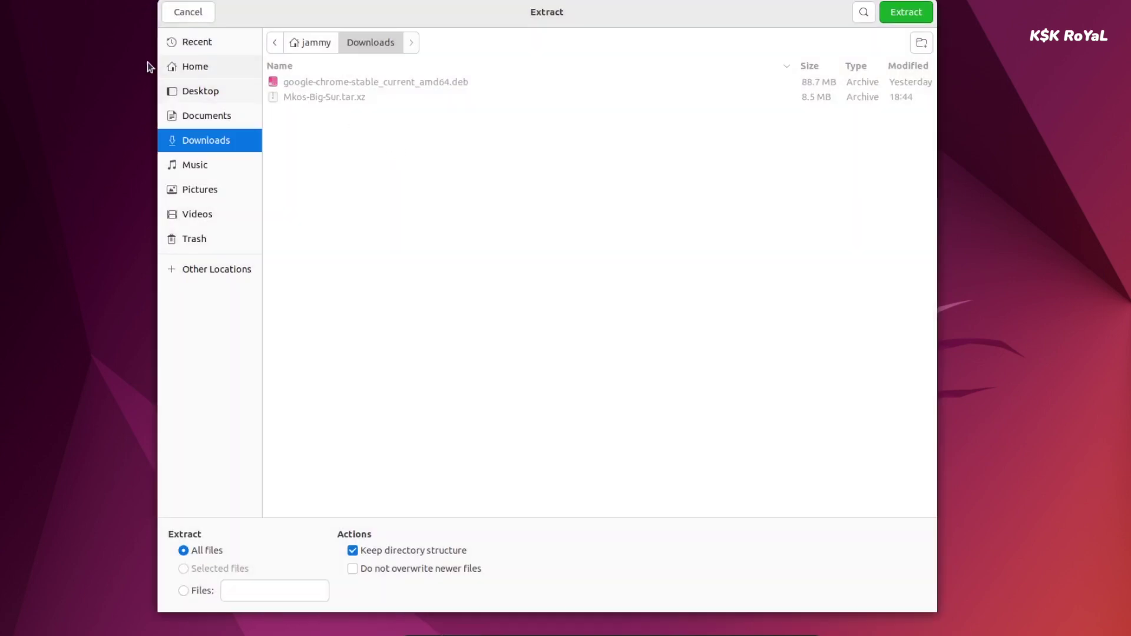
{"action": "left_click", "coordinate": [195, 67]}
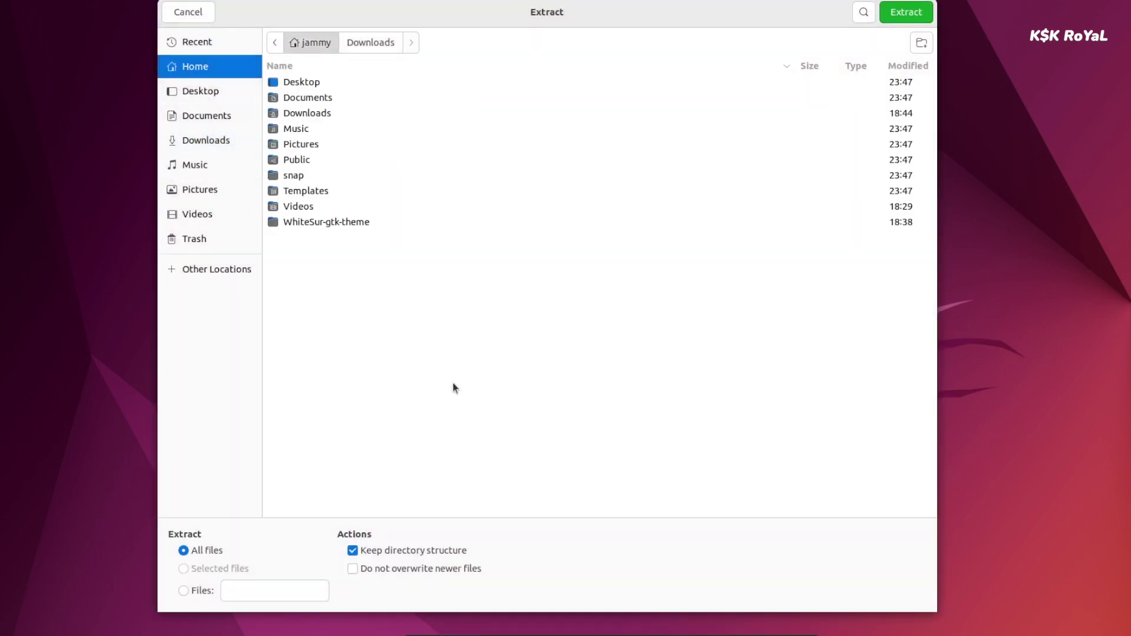
{"action": "key", "text": "ctrl+h"}
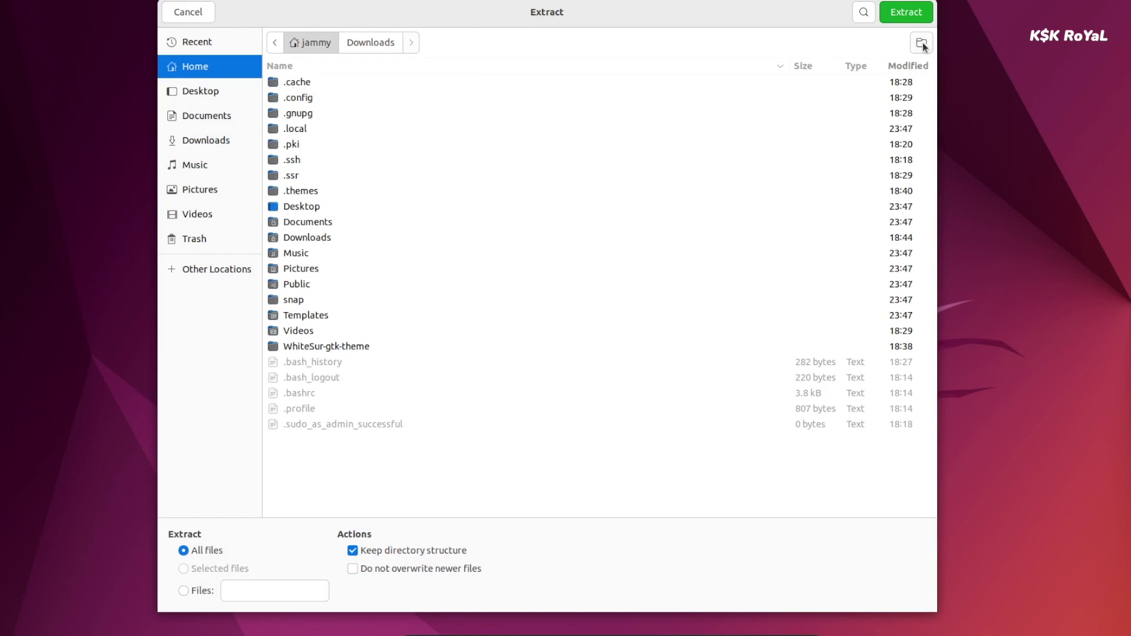
Create a hidden .icons folder in home and extract the icon folders into it.
{"action": "left_click", "coordinate": [922, 44]}
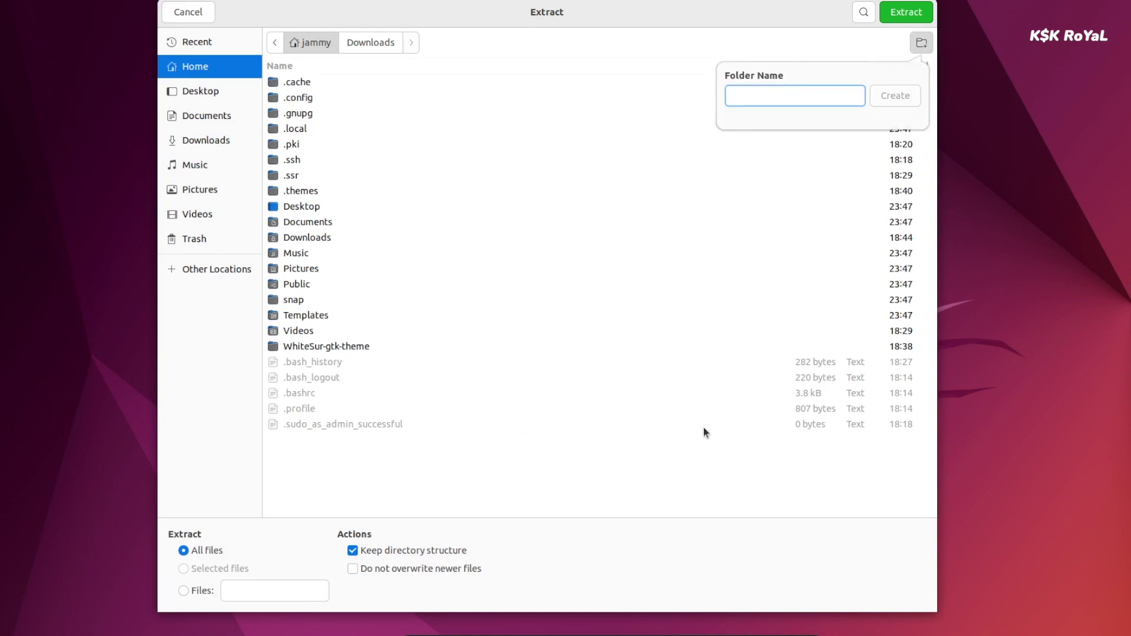
{"action": "type", "text": ".icons"}
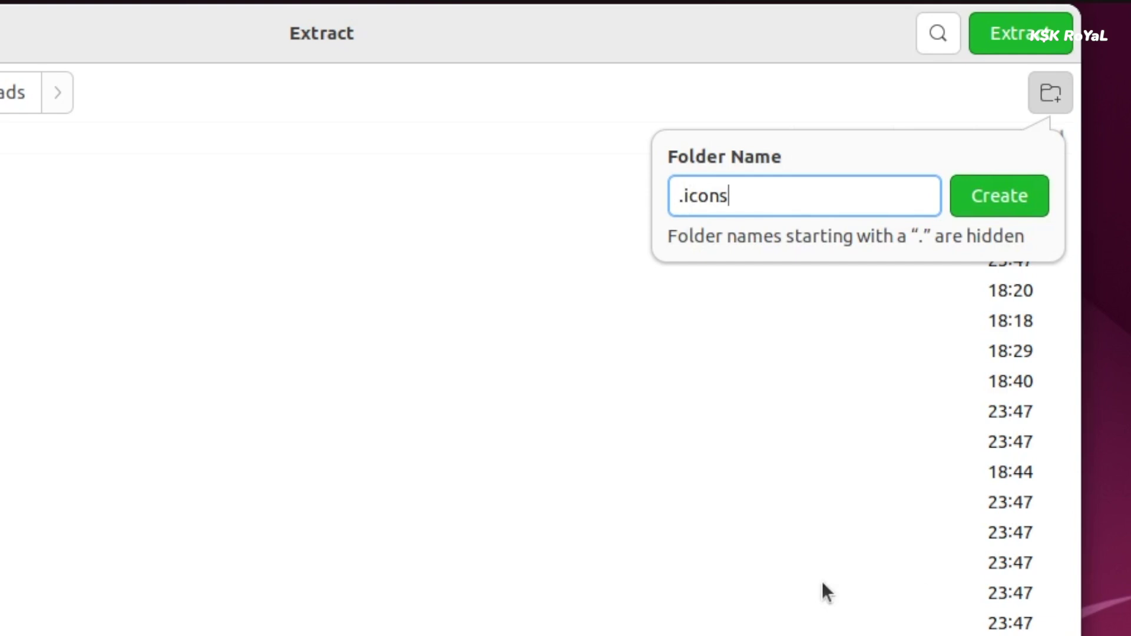
{"action": "left_click_drag", "start_coordinate": [827, 199], "coordinate": [532, 204]}
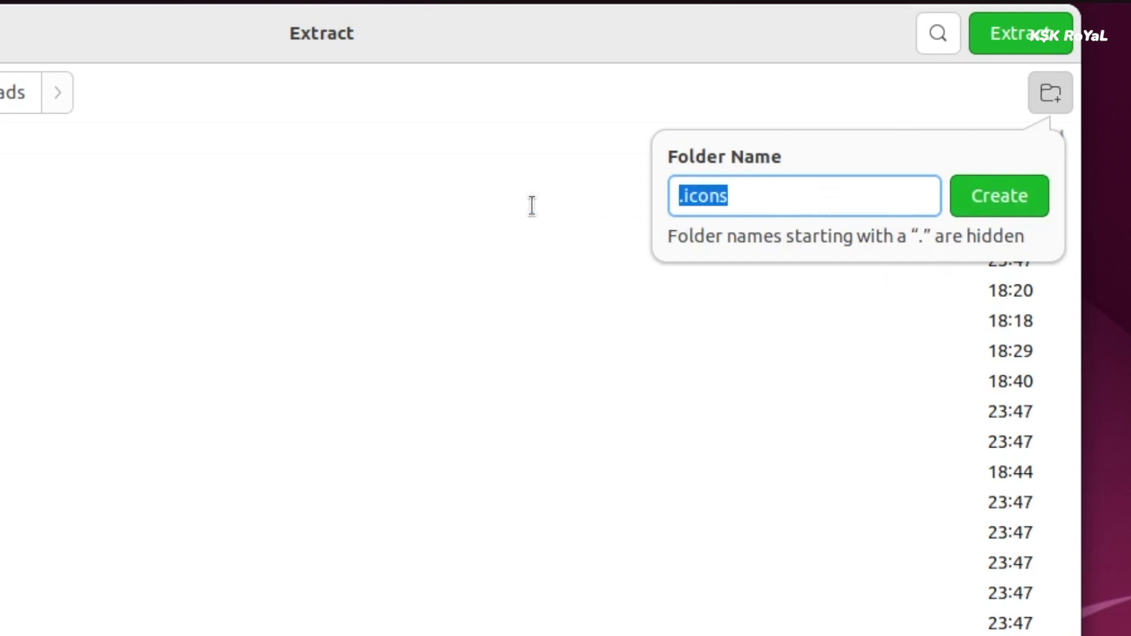
{"action": "left_click", "coordinate": [800, 202]}
{"action": "left_click", "coordinate": [1000, 196]}
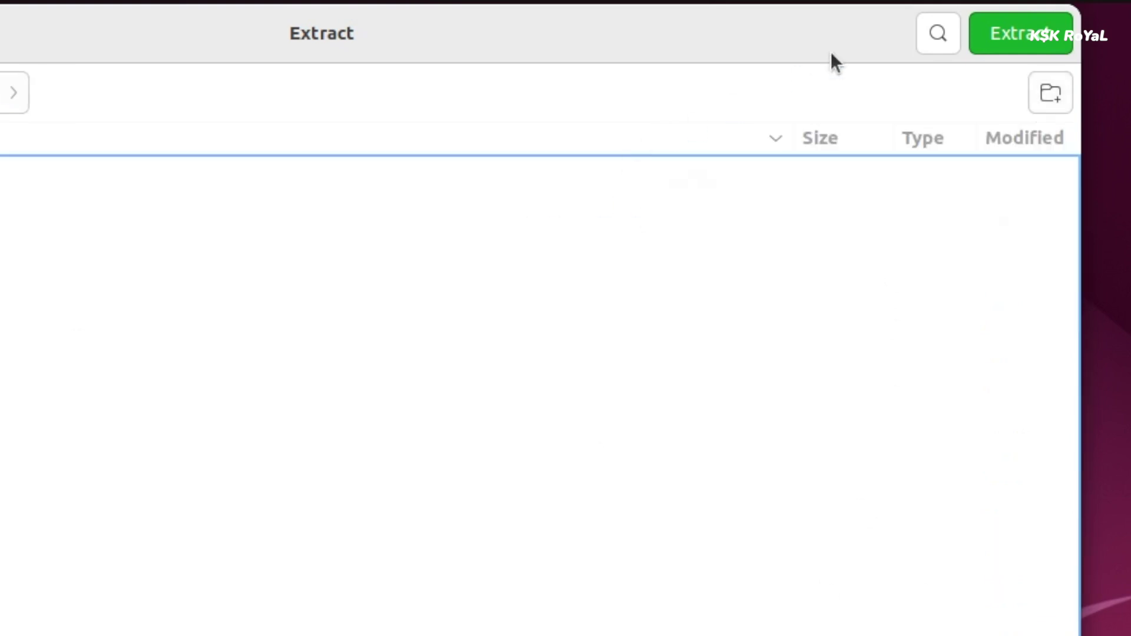
{"action": "left_click", "coordinate": [995, 33]}
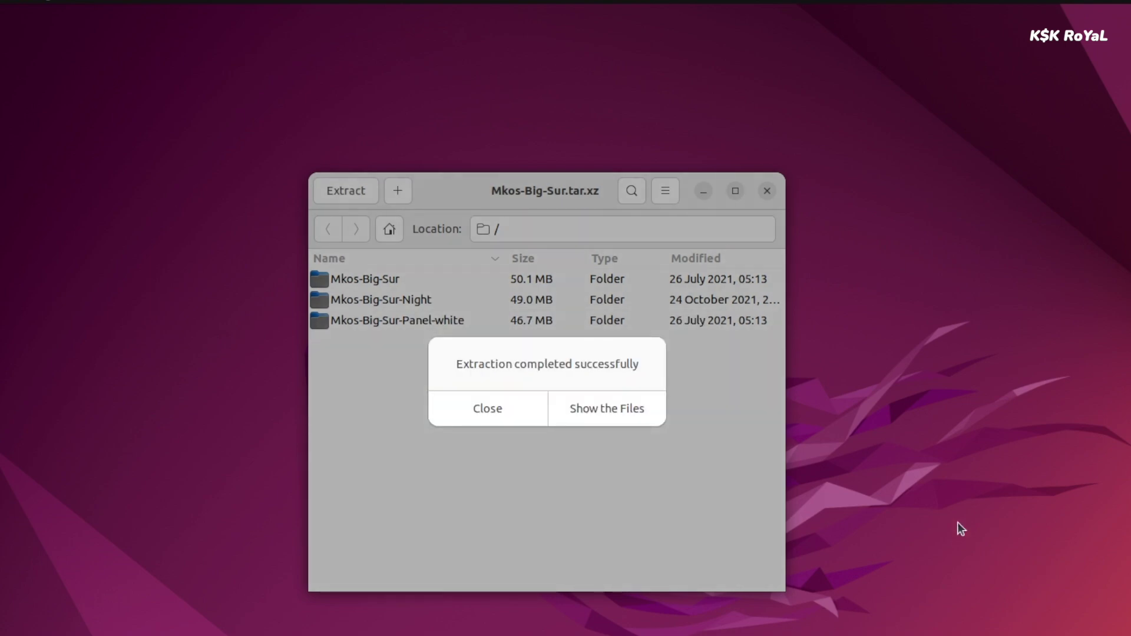
Dismiss the extraction message and launch GNOME Tweaks on its Appearance page.
{"action": "left_click", "coordinate": [495, 410]}
{"action": "key", "text": "super+a"}
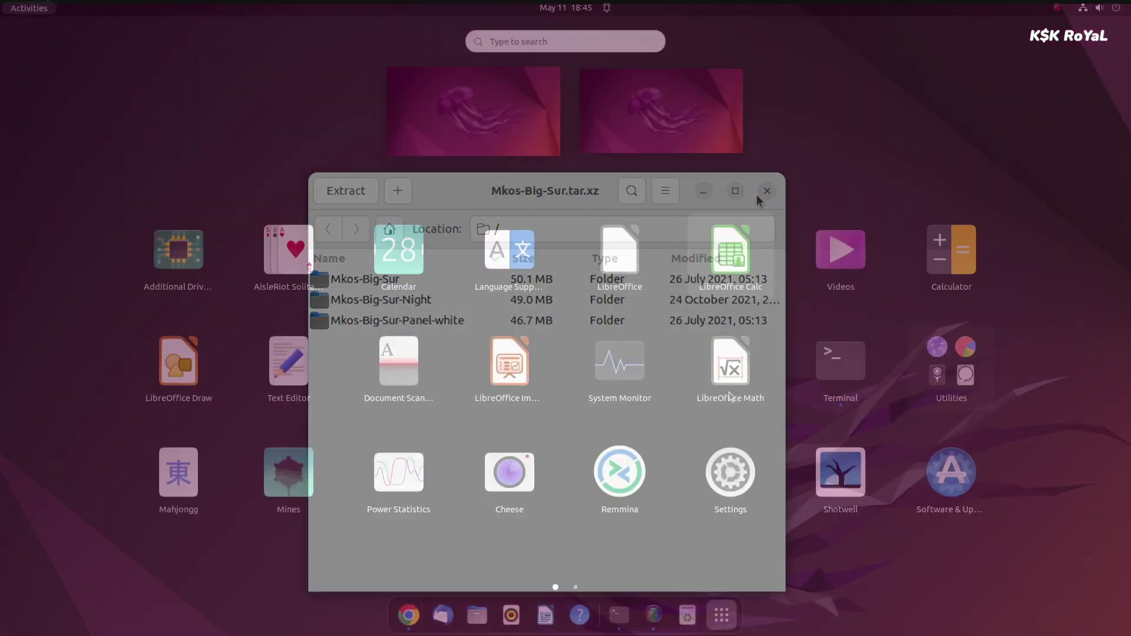
{"action": "type", "text": "twel"}
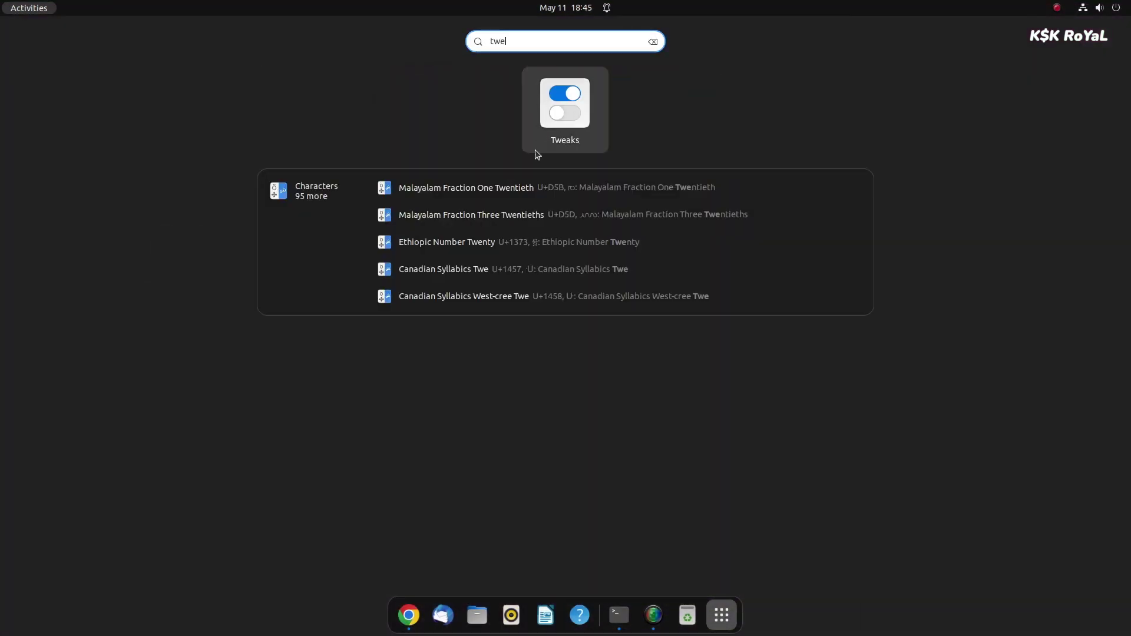
{"action": "left_click", "coordinate": [569, 117]}
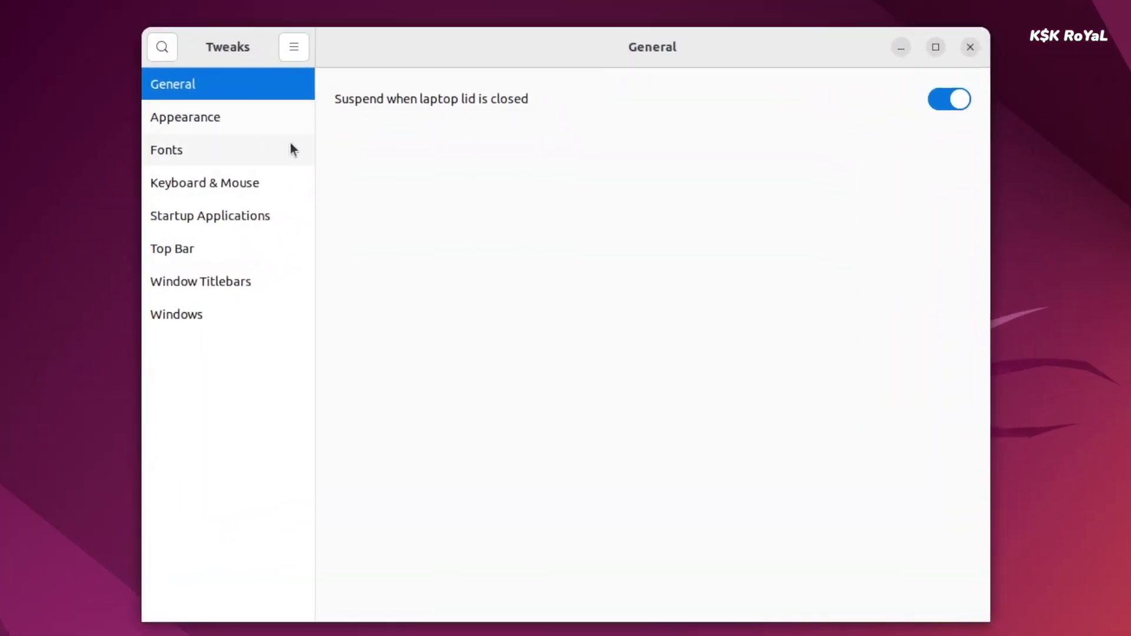
{"action": "left_click", "coordinate": [347, 161]}
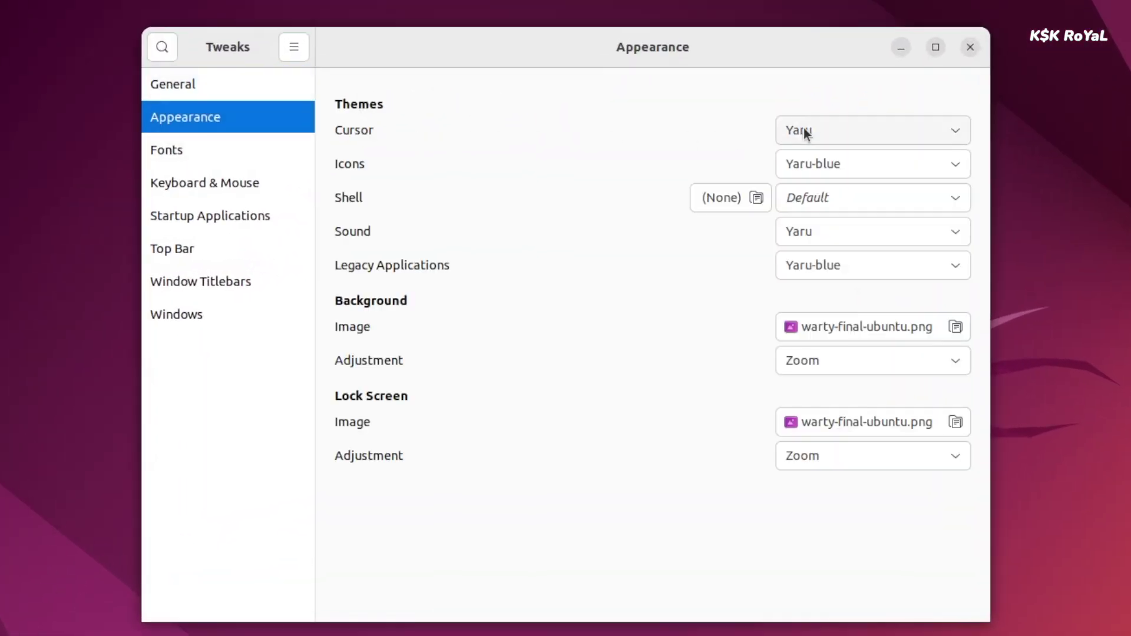
Set the icon theme to Mkos-Big-Sur-Night and the shell theme to WhiteSur-Dark-red.
{"action": "left_click", "coordinate": [800, 165]}
{"action": "scroll", "coordinate": [797, 75], "scroll_direction": "up", "scroll_amount": 1}
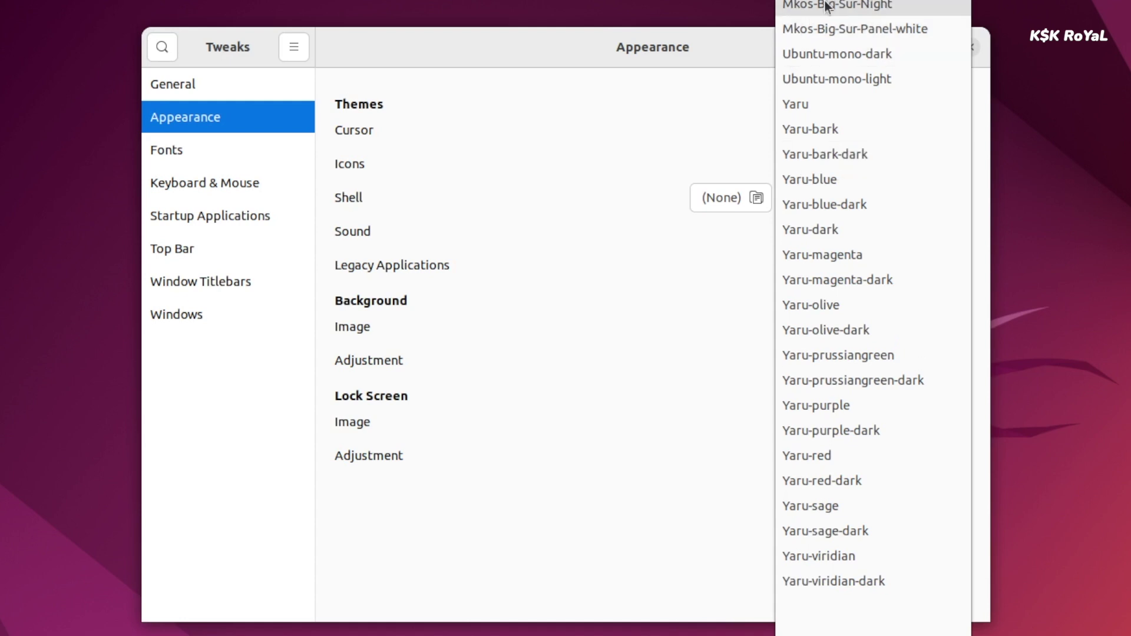
{"action": "left_click", "coordinate": [885, 7]}
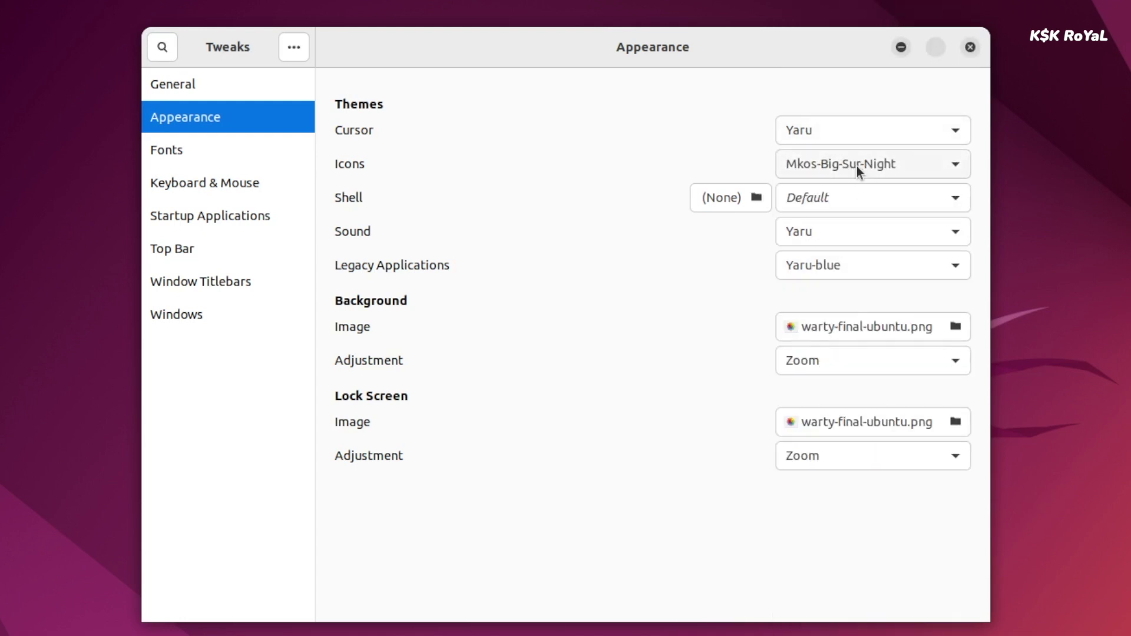
{"action": "left_click", "coordinate": [876, 196]}
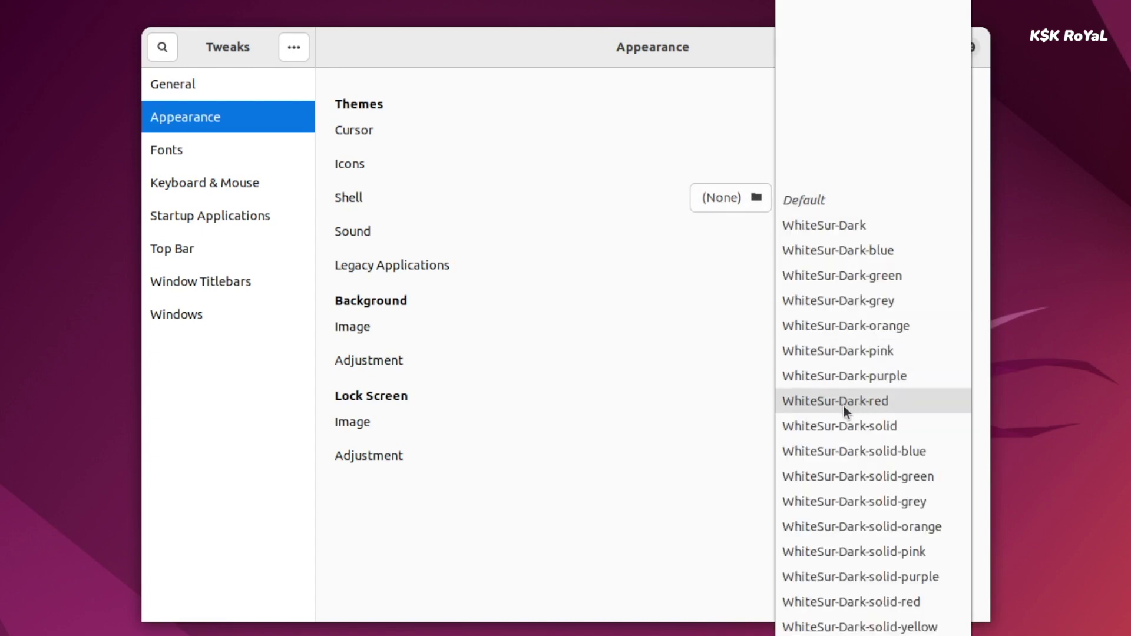
{"action": "left_click", "coordinate": [889, 399]}
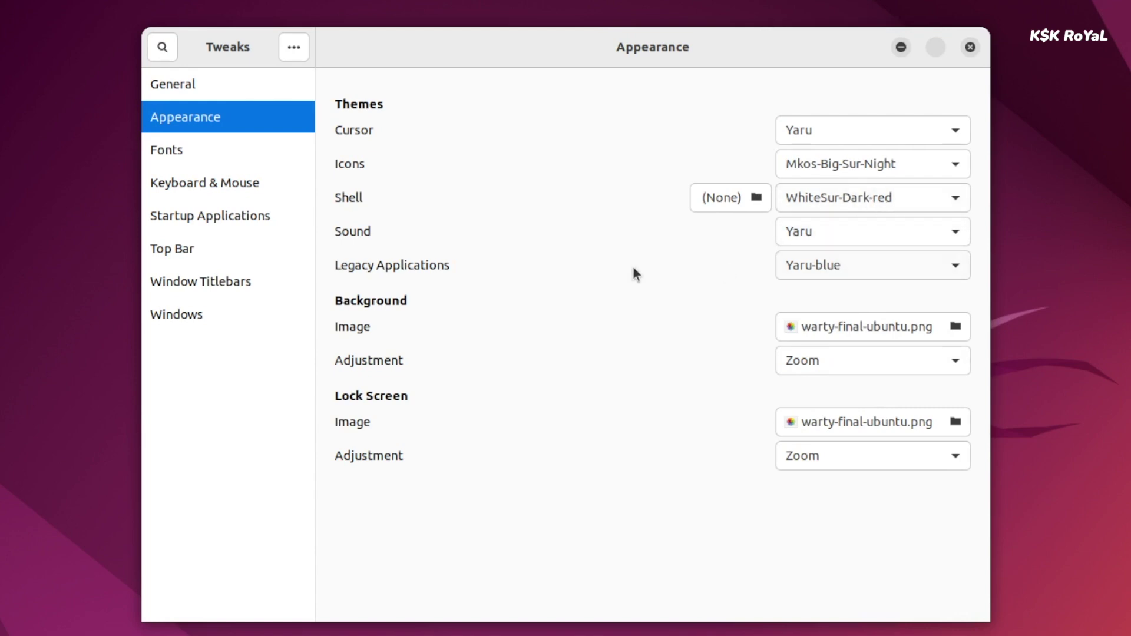
Open the Legacy Applications theme list and scroll through its options.
{"action": "left_click", "coordinate": [812, 267]}
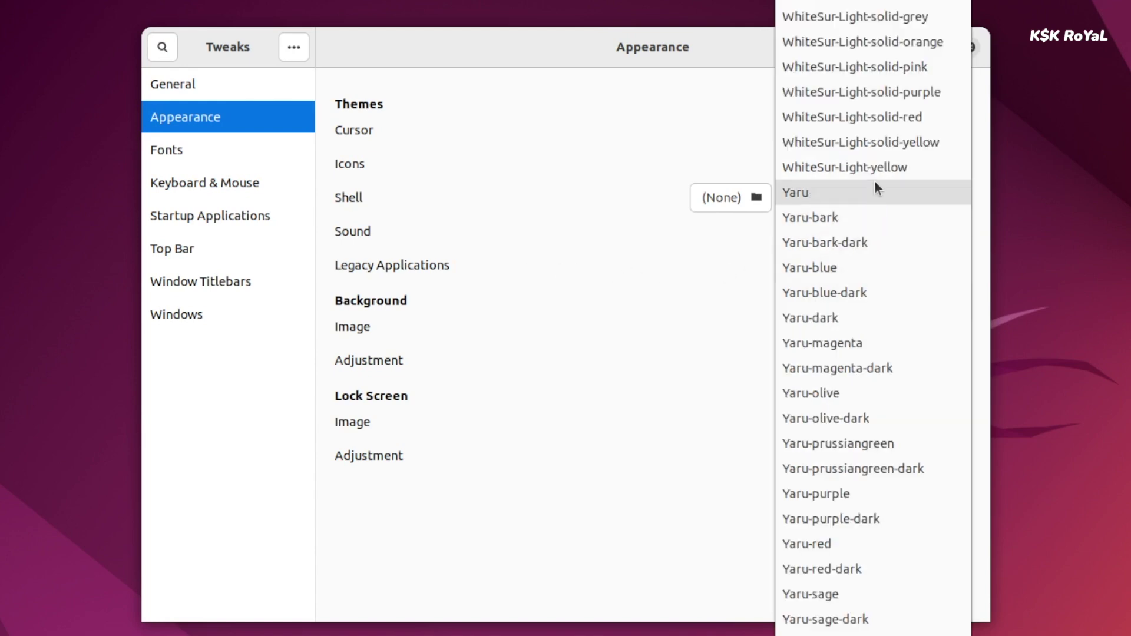
{"action": "scroll", "coordinate": [868, 73], "scroll_direction": "up", "scroll_amount": 5}
{"action": "scroll", "coordinate": [867, 77], "scroll_direction": "up", "scroll_amount": 5}
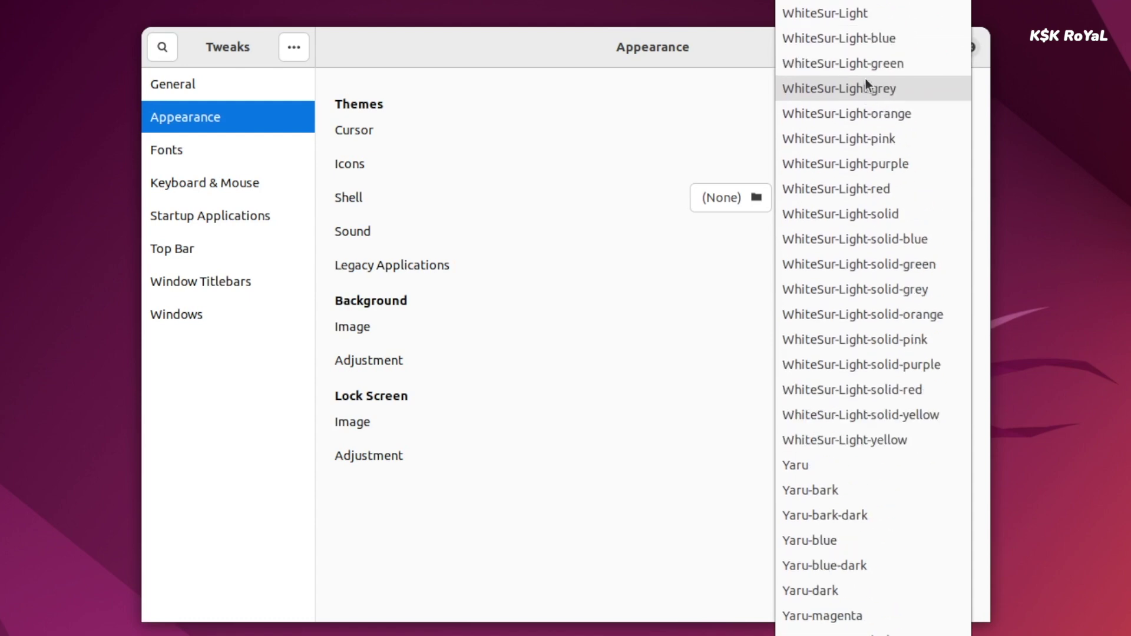
{"action": "scroll", "coordinate": [854, 39], "scroll_direction": "up", "scroll_amount": 6}
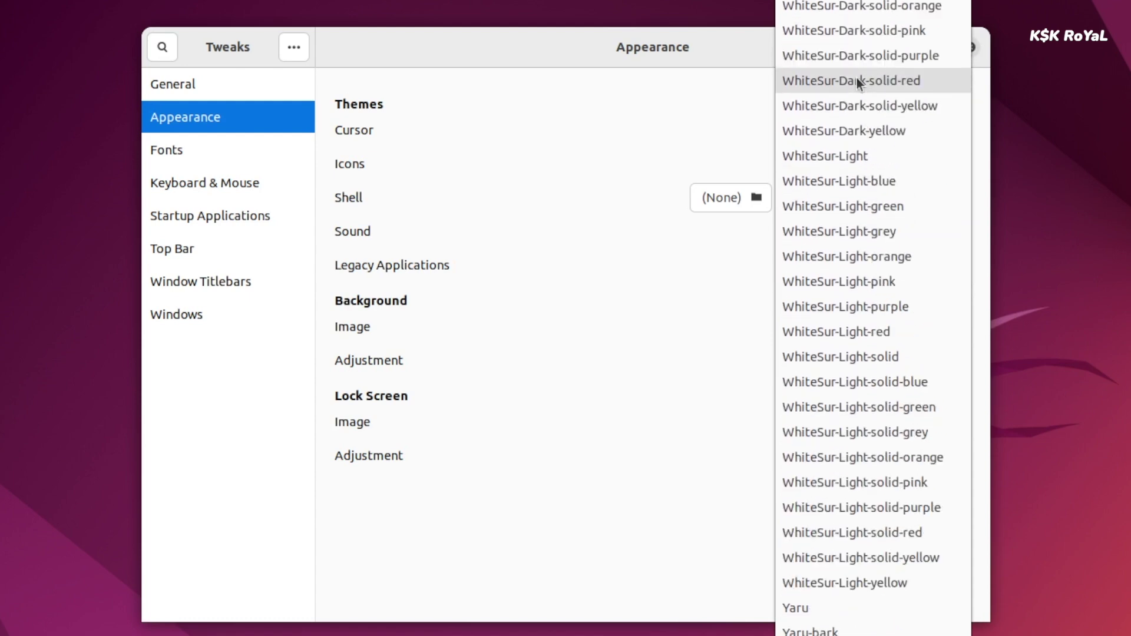
Choose WhiteSur-Dark-red for Legacy Applications and place titlebar buttons on the left.
{"action": "left_click", "coordinate": [854, 35]}
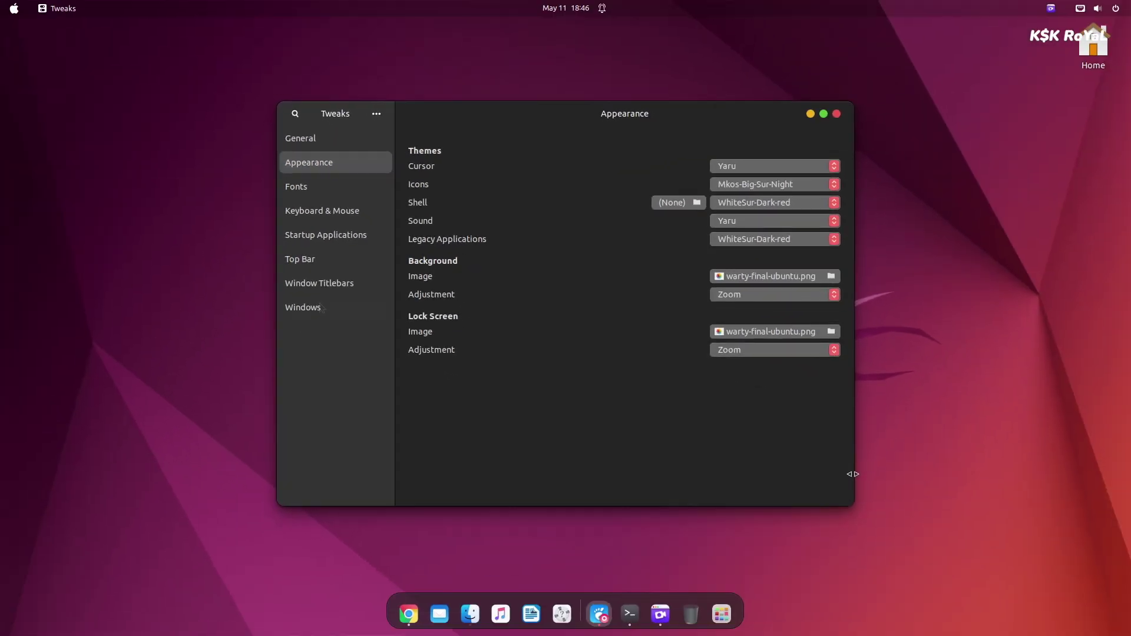
{"action": "left_click", "coordinate": [179, 330]}
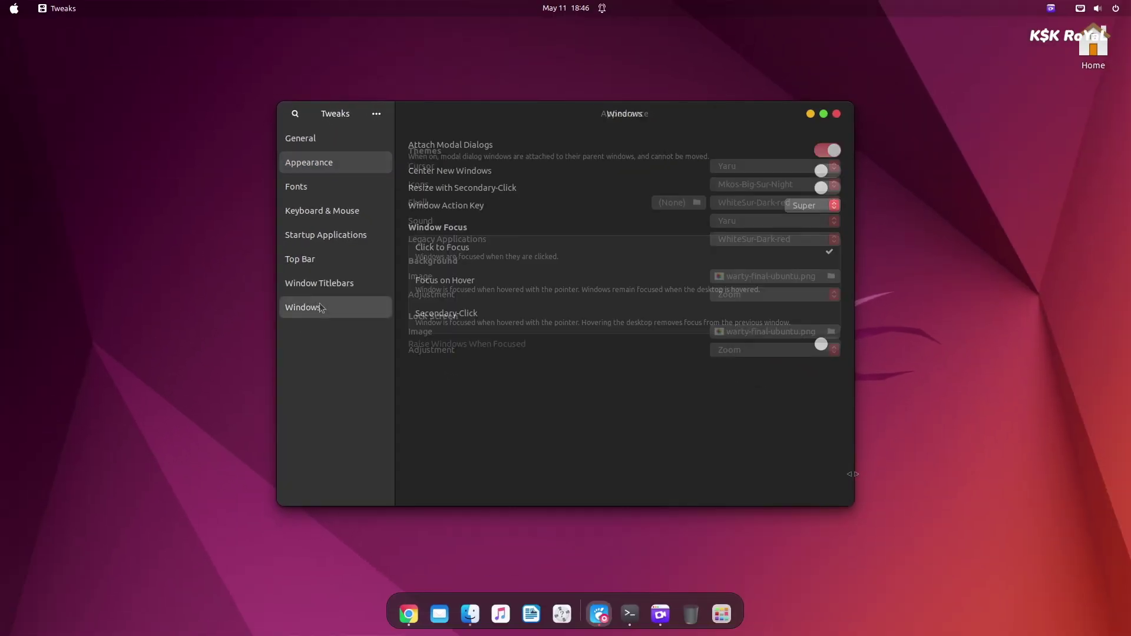
{"action": "left_click", "coordinate": [354, 285]}
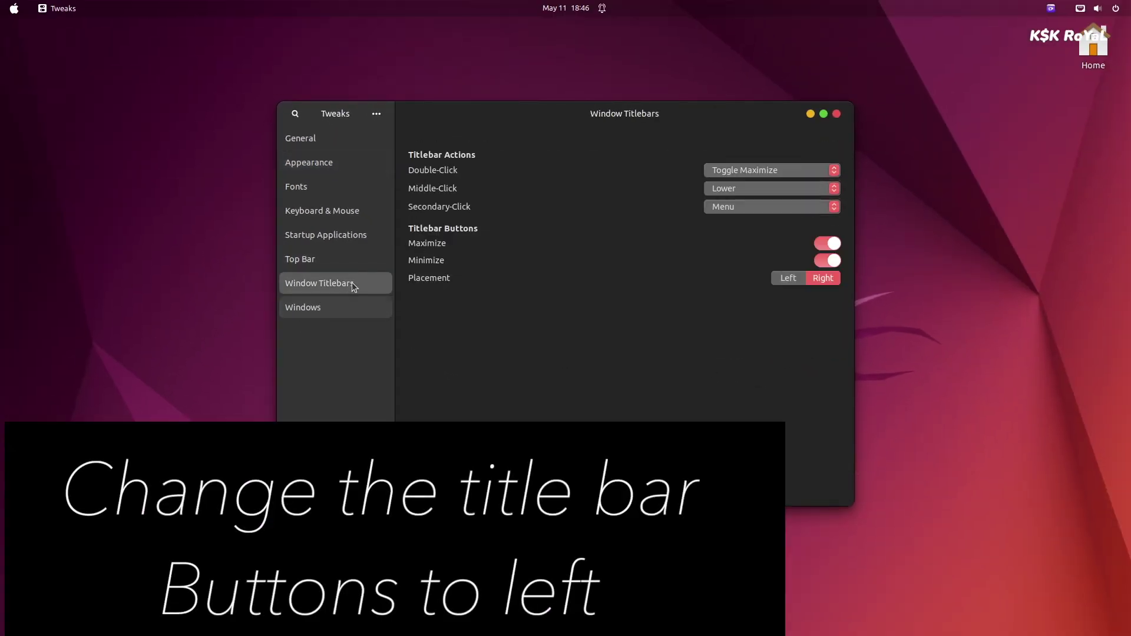
{"action": "left_click", "coordinate": [784, 279]}
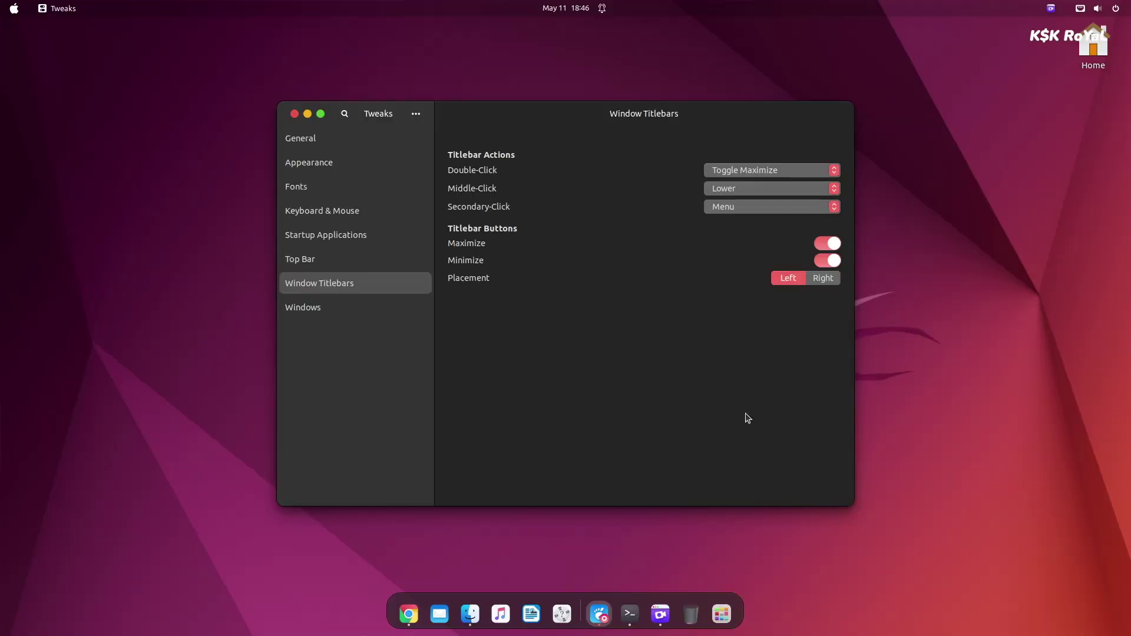
Check the system status menu, then bring the Tweaks window back to the front.
{"action": "left_click", "coordinate": [1097, 8]}
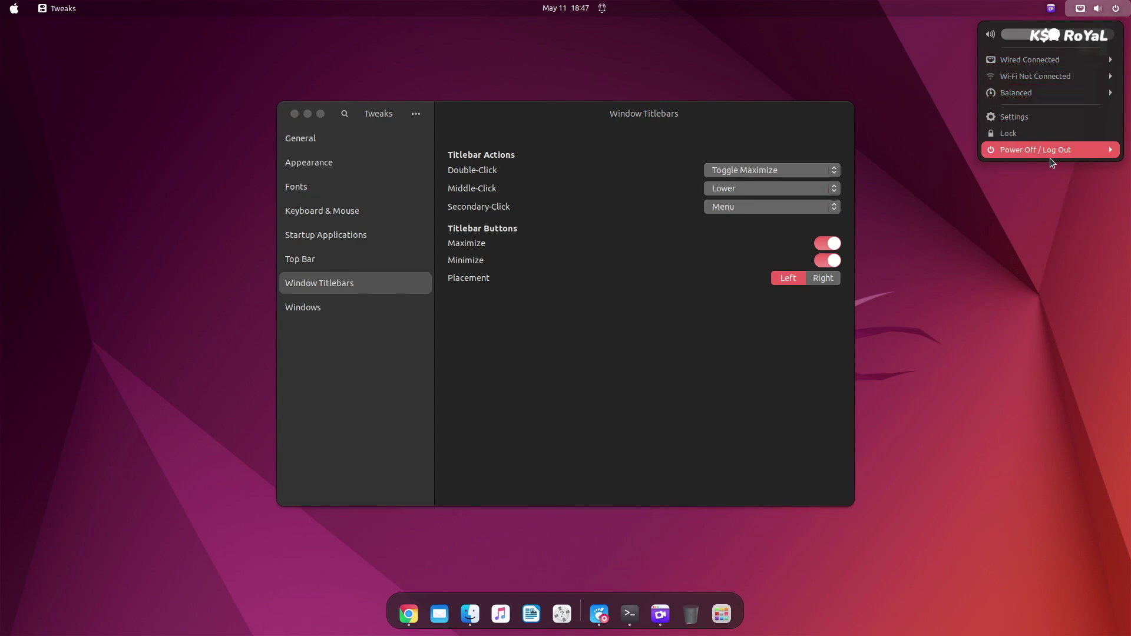
{"action": "mouse_move", "coordinate": [2, 5]}
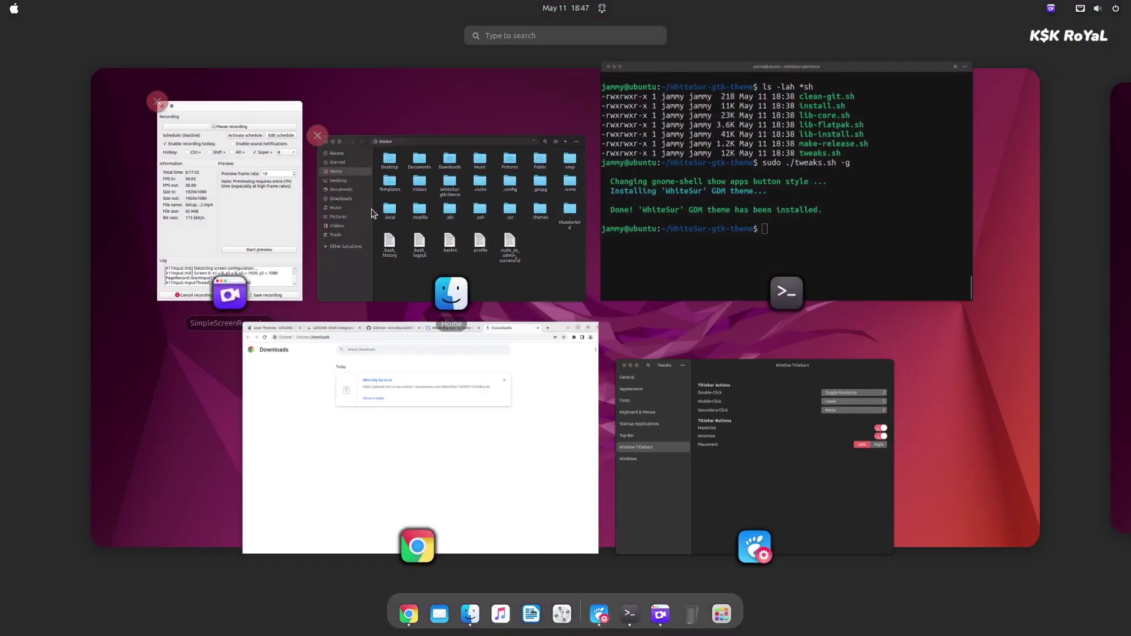
{"action": "scroll", "coordinate": [371, 220], "scroll_direction": "down", "scroll_amount": 1}
{"action": "scroll", "coordinate": [739, 253], "scroll_direction": "up", "scroll_amount": 1}
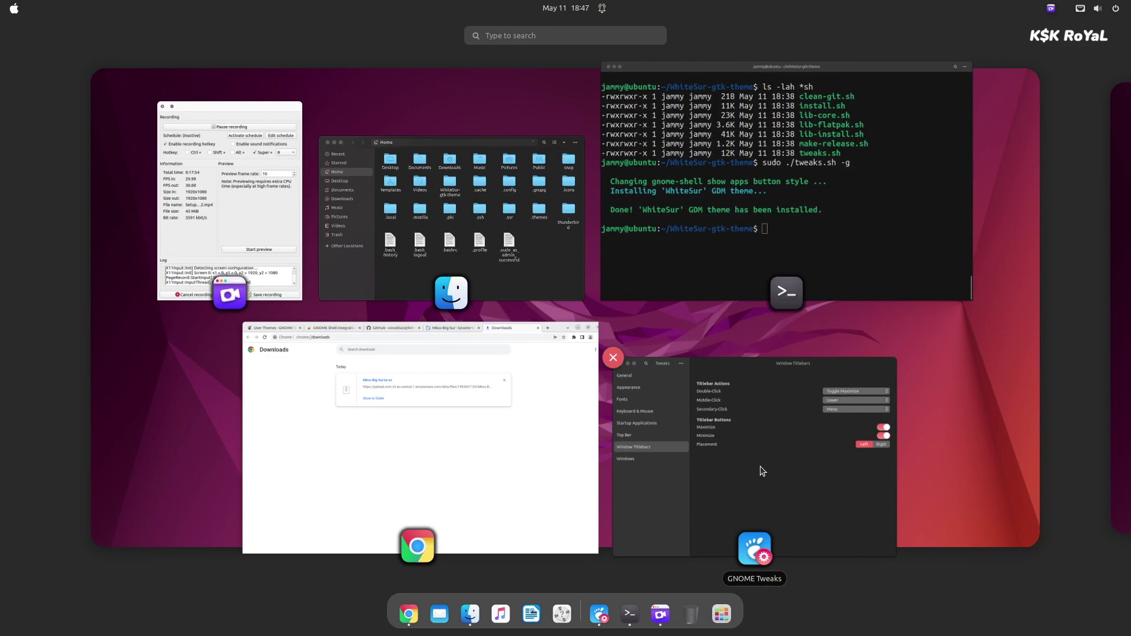
{"action": "left_click", "coordinate": [809, 451]}
Browse the full application grid, then switch to the Chrome extensions page.
{"action": "left_click", "coordinate": [723, 617]}
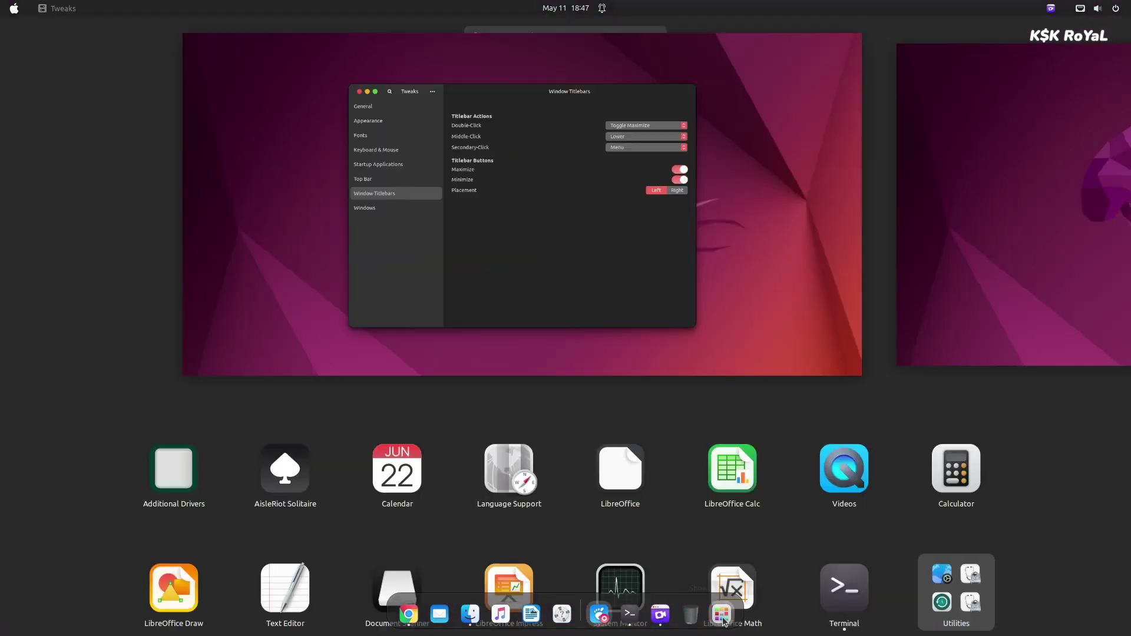
{"action": "scroll", "coordinate": [276, 300], "scroll_direction": "down", "scroll_amount": 1}
{"action": "scroll", "coordinate": [336, 401], "scroll_direction": "up", "scroll_amount": 1}
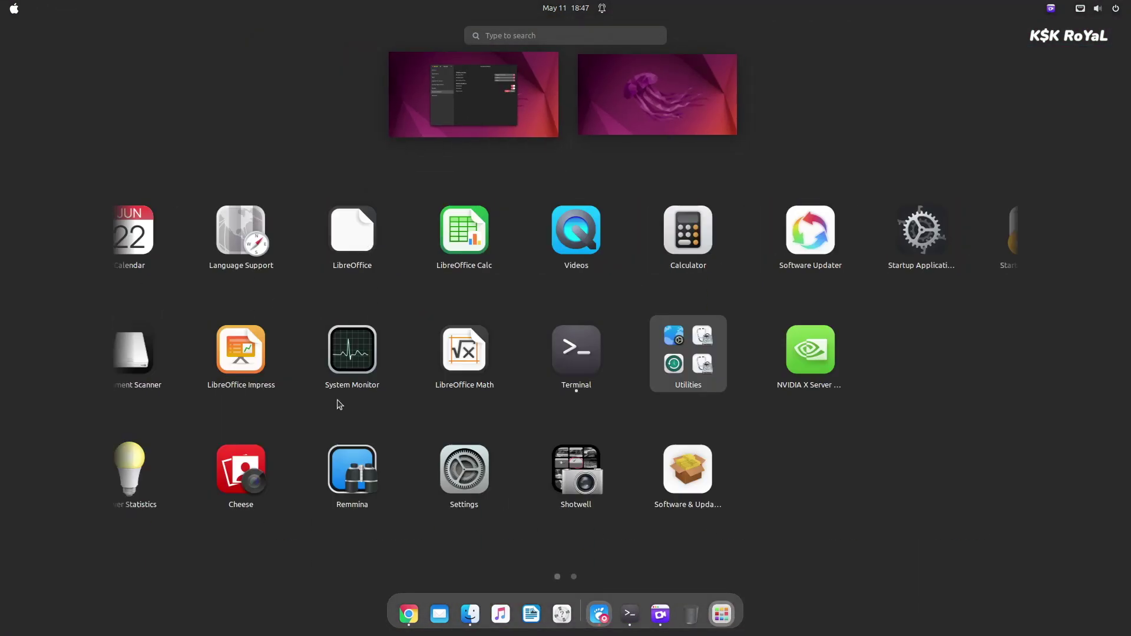
{"action": "left_click", "coordinate": [412, 606]}
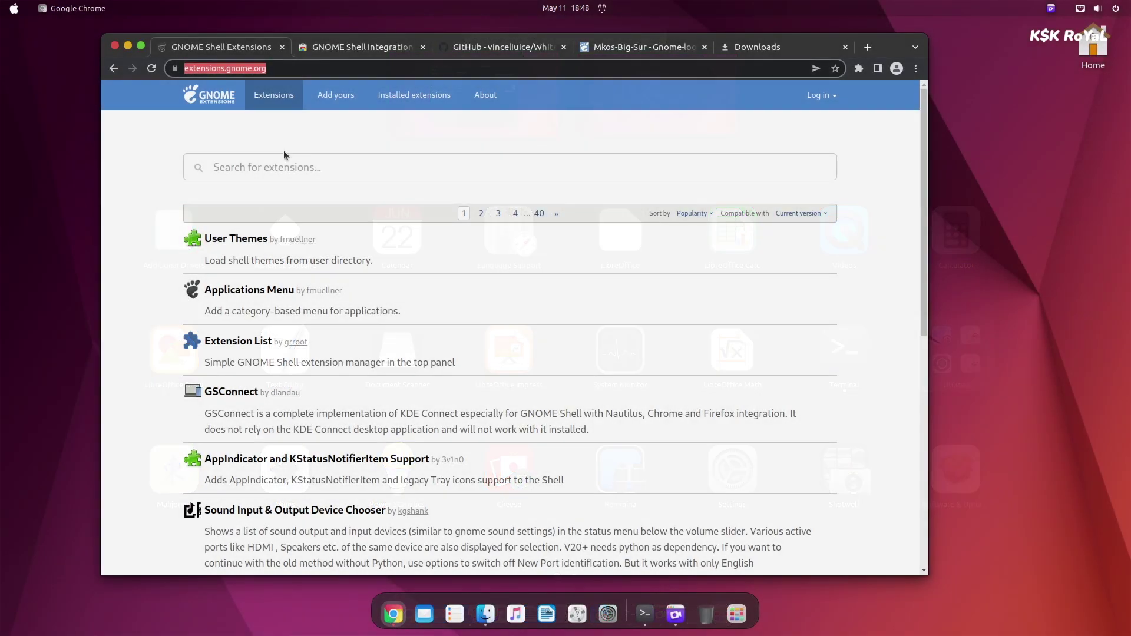
Search 'blur' on extensions.gnome.org, switch Blur my Shell ON and confirm Install.
{"action": "left_click", "coordinate": [284, 168]}
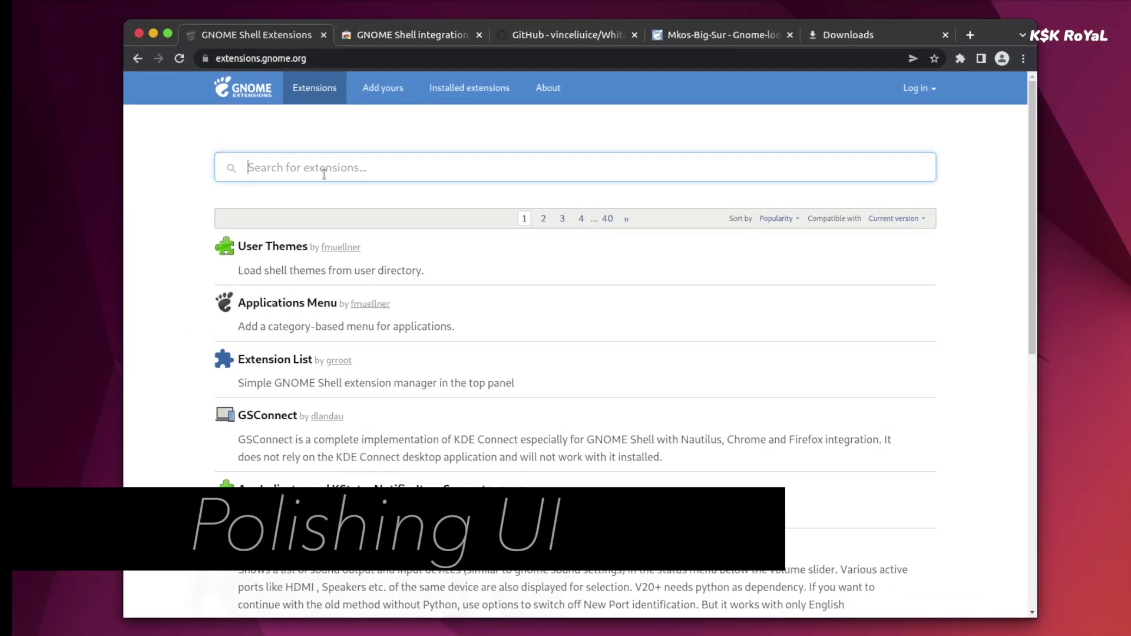
{"action": "type", "text": "blur"}
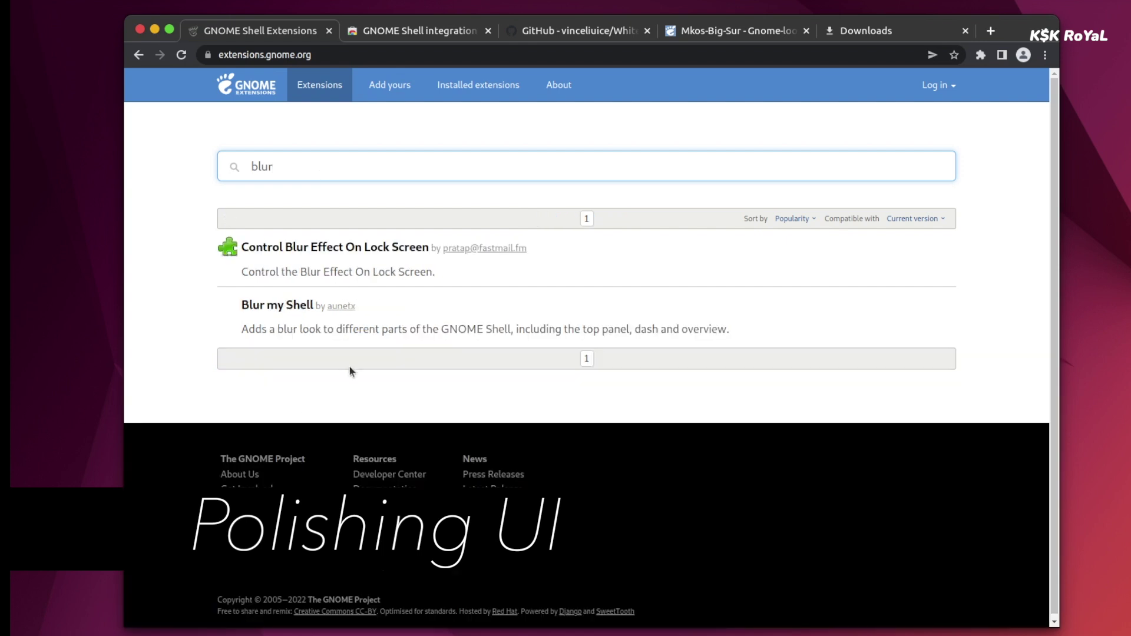
{"action": "left_click", "coordinate": [292, 311]}
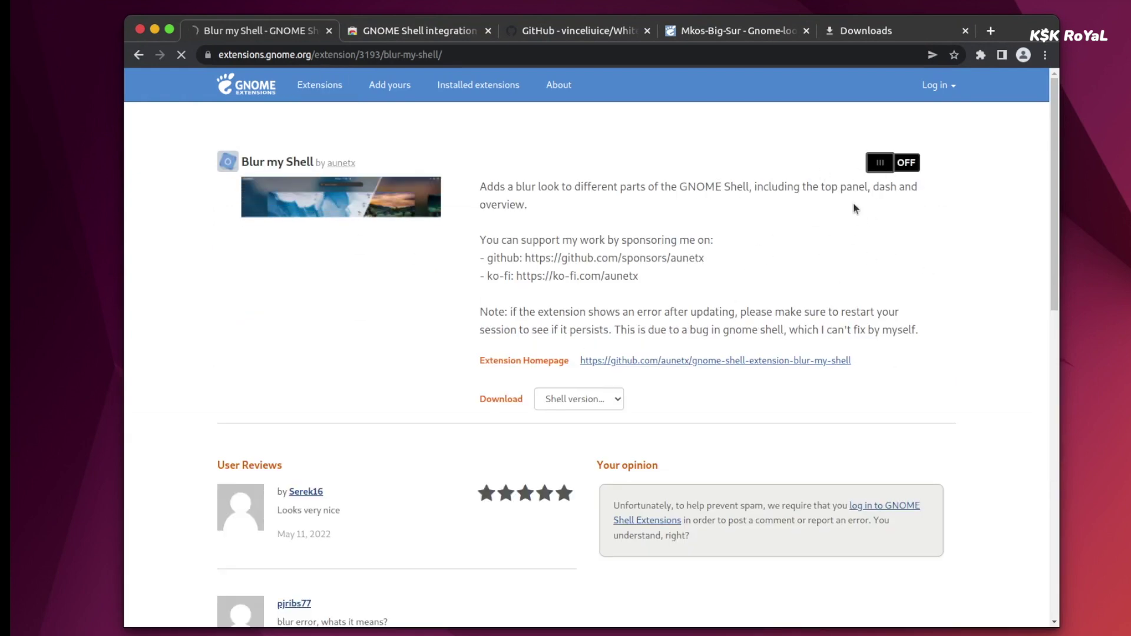
{"action": "left_click", "coordinate": [879, 162]}
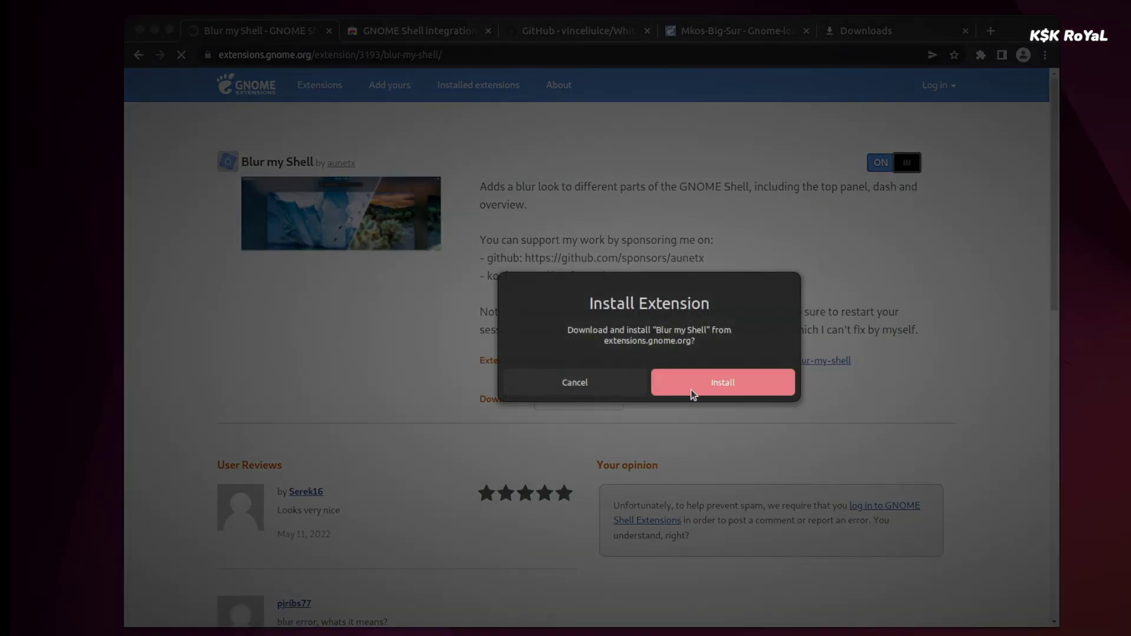
{"action": "left_click", "coordinate": [694, 393]}
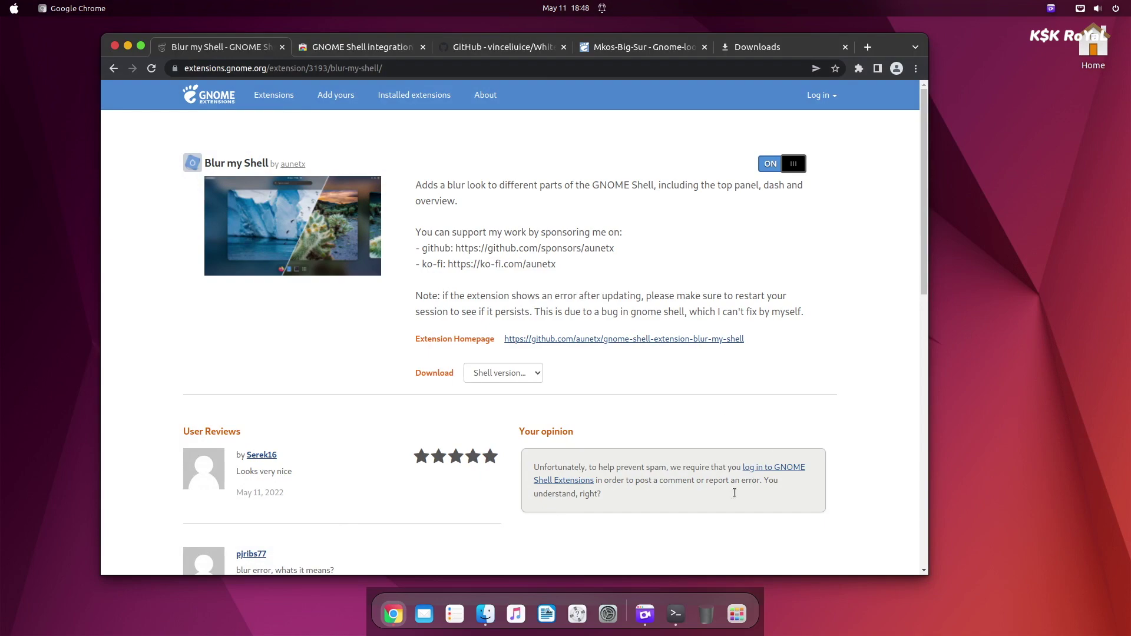
Browse the application grid, then return to the Chrome extensions page.
{"action": "left_click", "coordinate": [744, 618]}
{"action": "scroll", "coordinate": [661, 280], "scroll_direction": "down", "scroll_amount": 1}
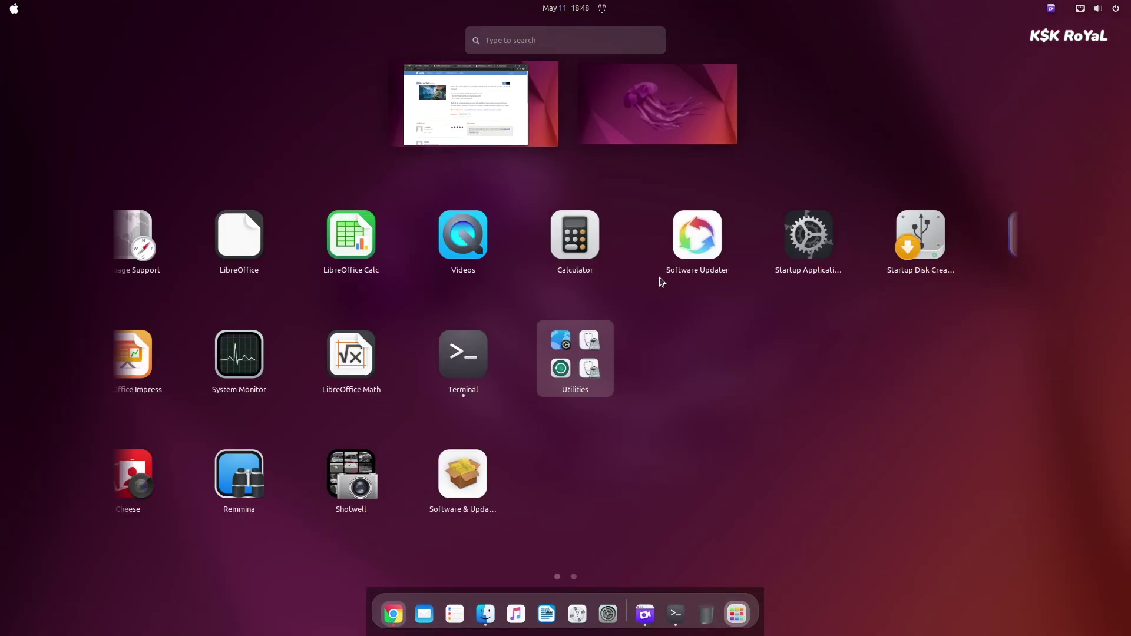
{"action": "scroll", "coordinate": [678, 397], "scroll_direction": "up", "scroll_amount": 1}
{"action": "left_click", "coordinate": [522, 133]}
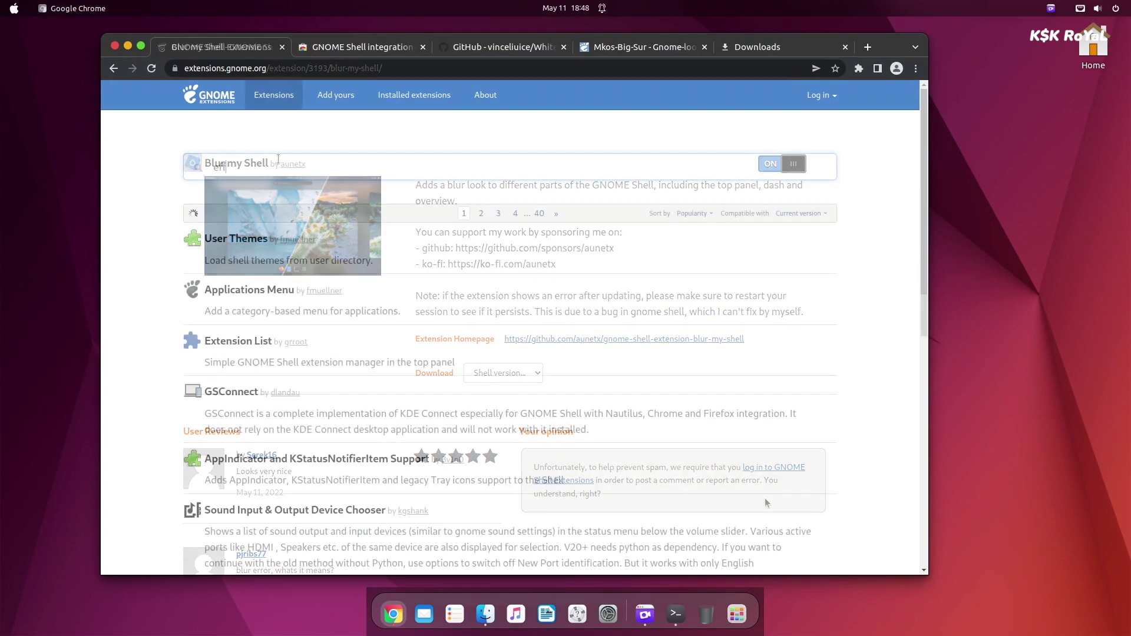
Search 'effect', switch Compiz alike magic lamp effect ON and confirm Install.
{"action": "type", "text": "ect"}
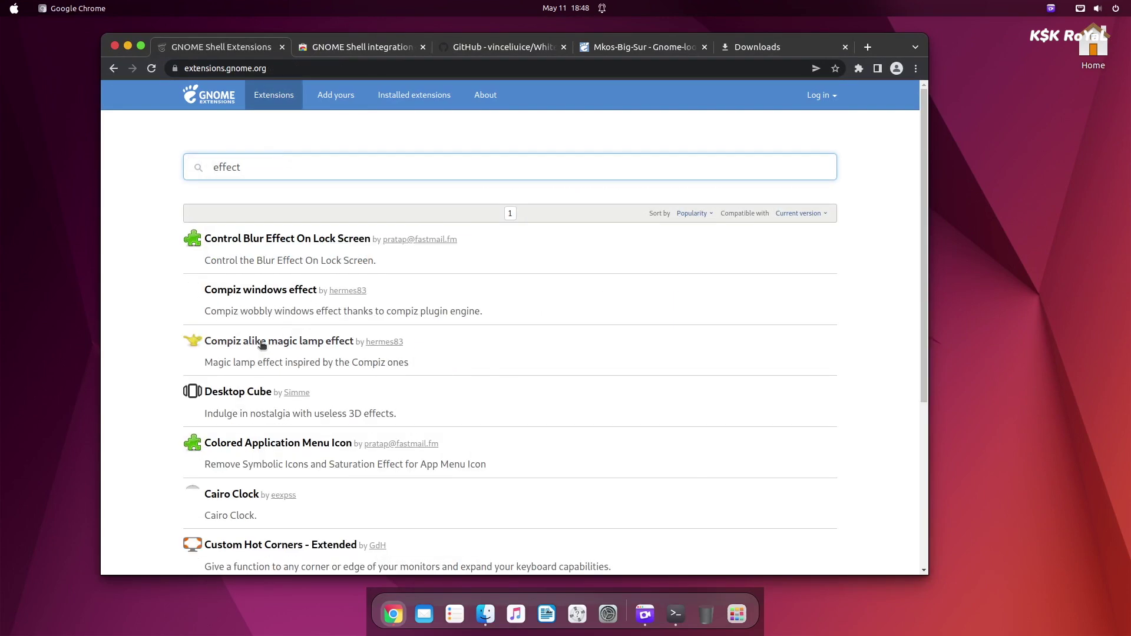
{"action": "left_click", "coordinate": [298, 345]}
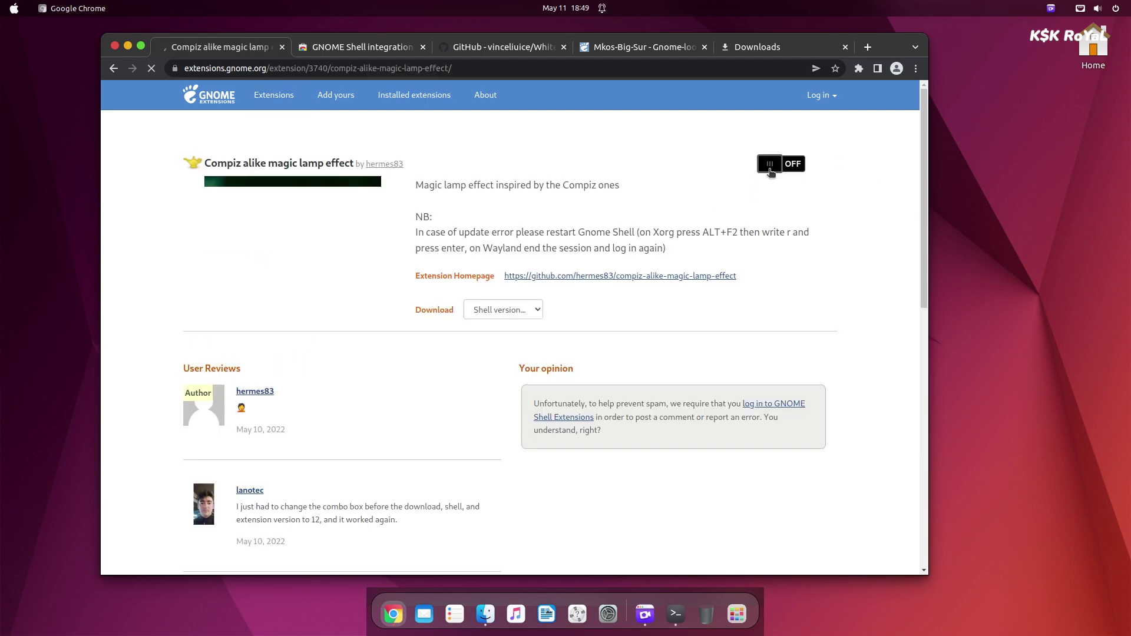
{"action": "left_click", "coordinate": [769, 166]}
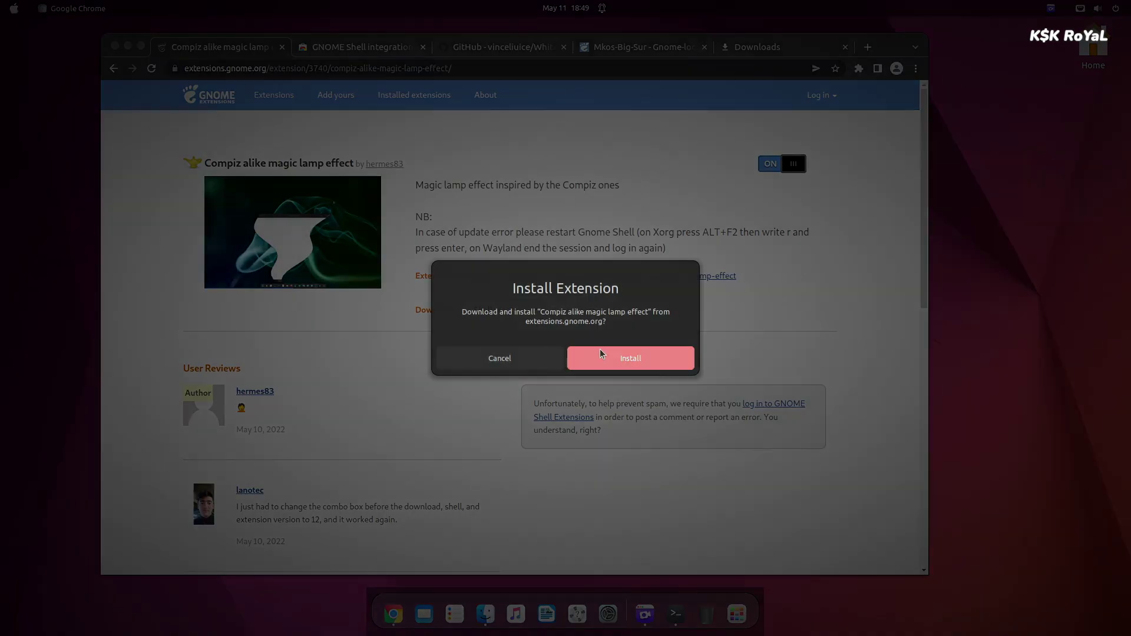
{"action": "left_click", "coordinate": [601, 354]}
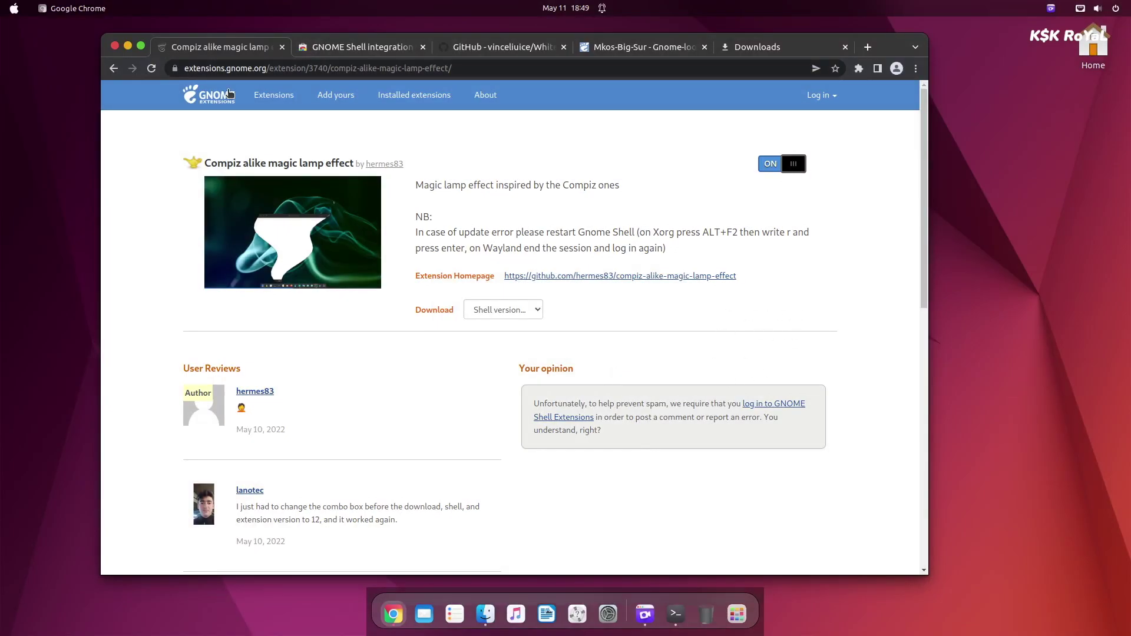
Test the lamp effect by minimizing and restoring Chrome and the Files window.
{"action": "left_click", "coordinate": [127, 46]}
{"action": "left_click", "coordinate": [395, 616]}
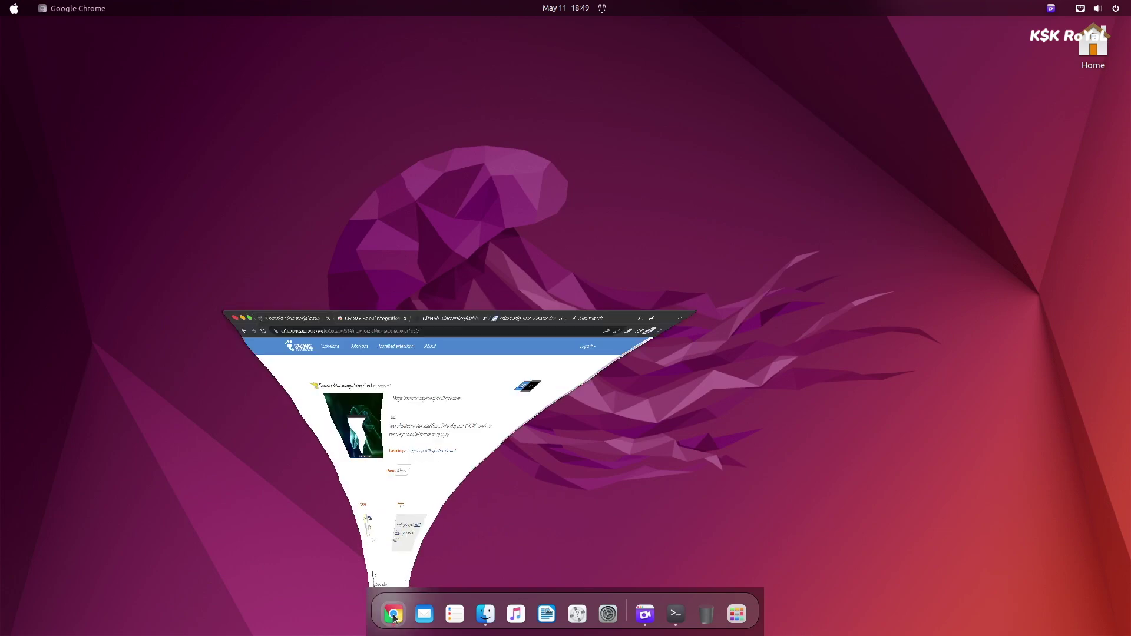
{"action": "left_click", "coordinate": [127, 46]}
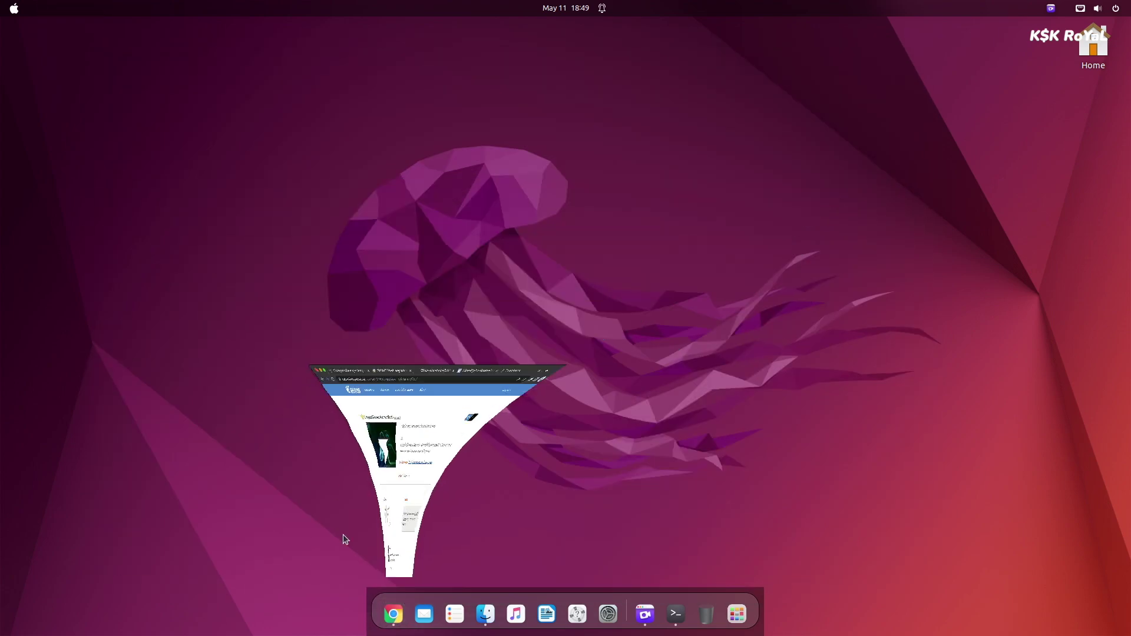
{"action": "left_click", "coordinate": [392, 616]}
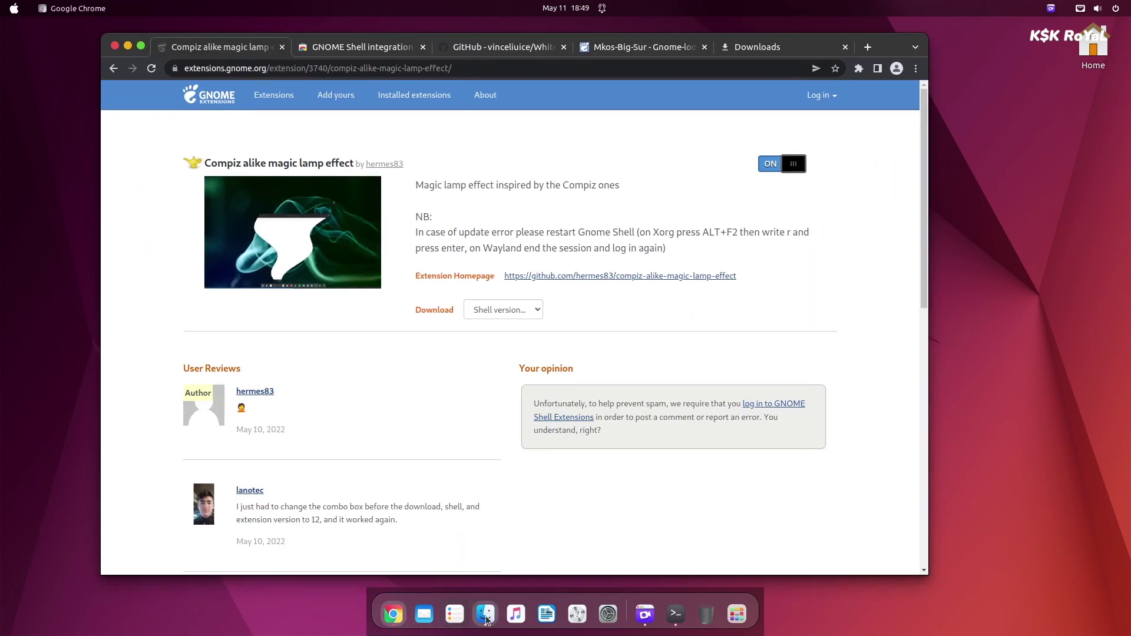
{"action": "left_click", "coordinate": [485, 614]}
{"action": "left_click", "coordinate": [57, 55]}
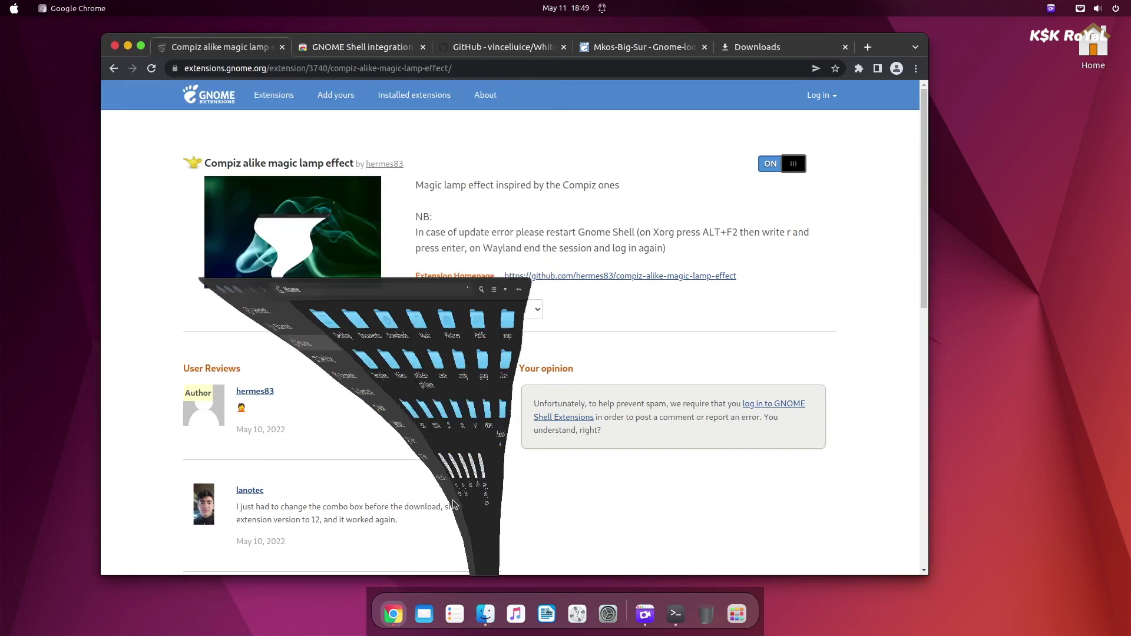
{"action": "left_click", "coordinate": [607, 614]}
Run gsettings set org.gnome.shell.extensions.dash-to-dock click-action 'minimize', correcting the 'sheel' typo.
{"action": "left_click", "coordinate": [678, 614]}
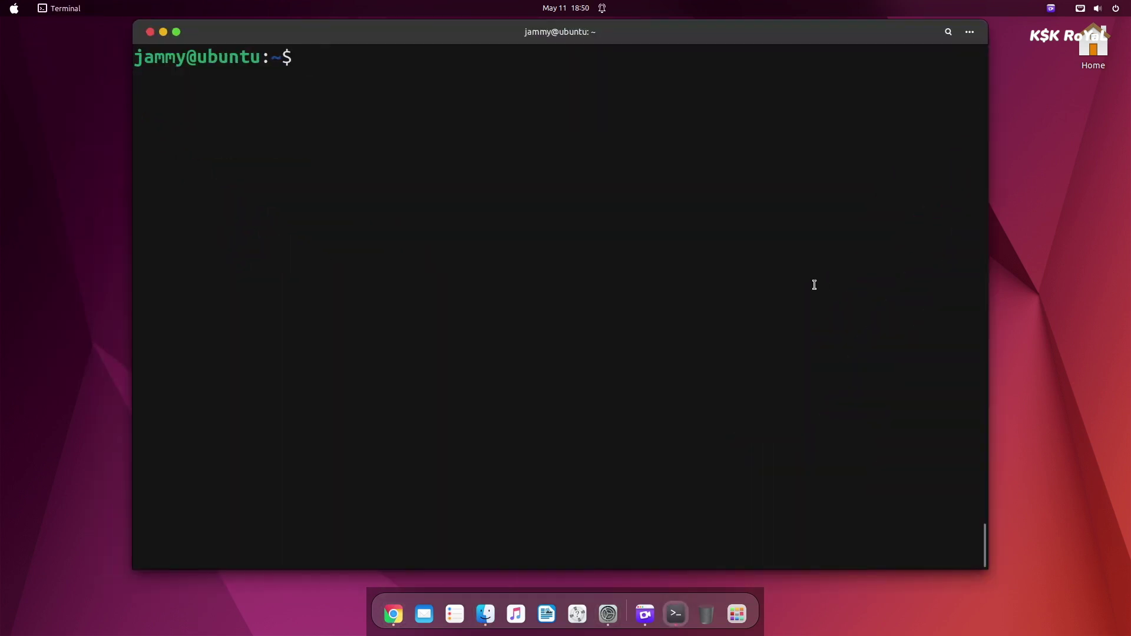
{"action": "type", "text": "gsettings"}
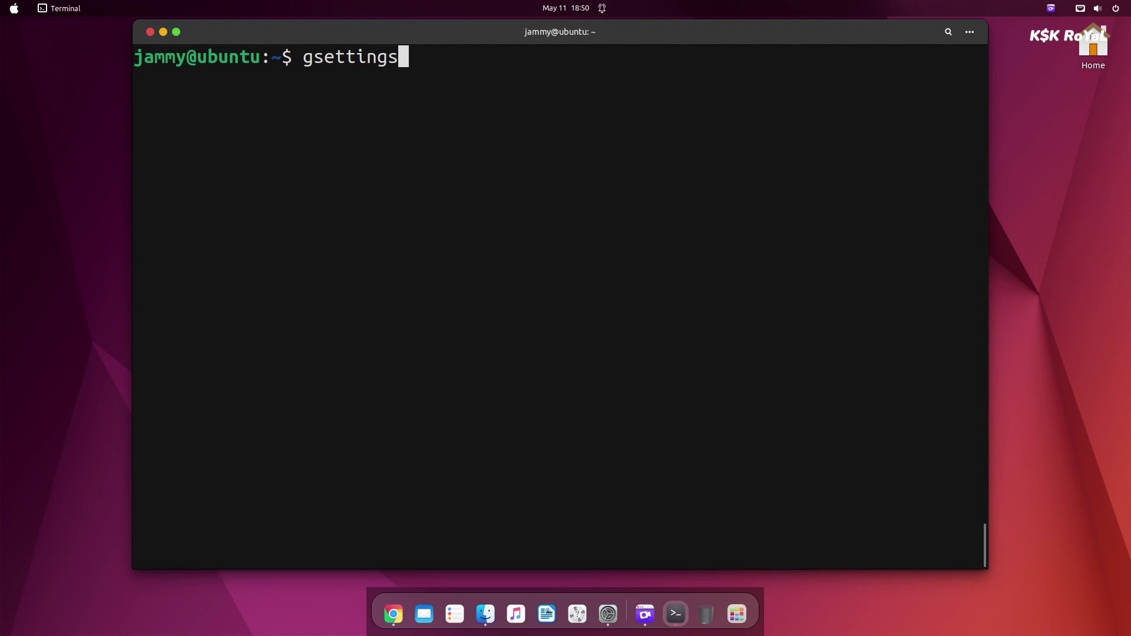
{"action": "type", "text": " set org.gno"}
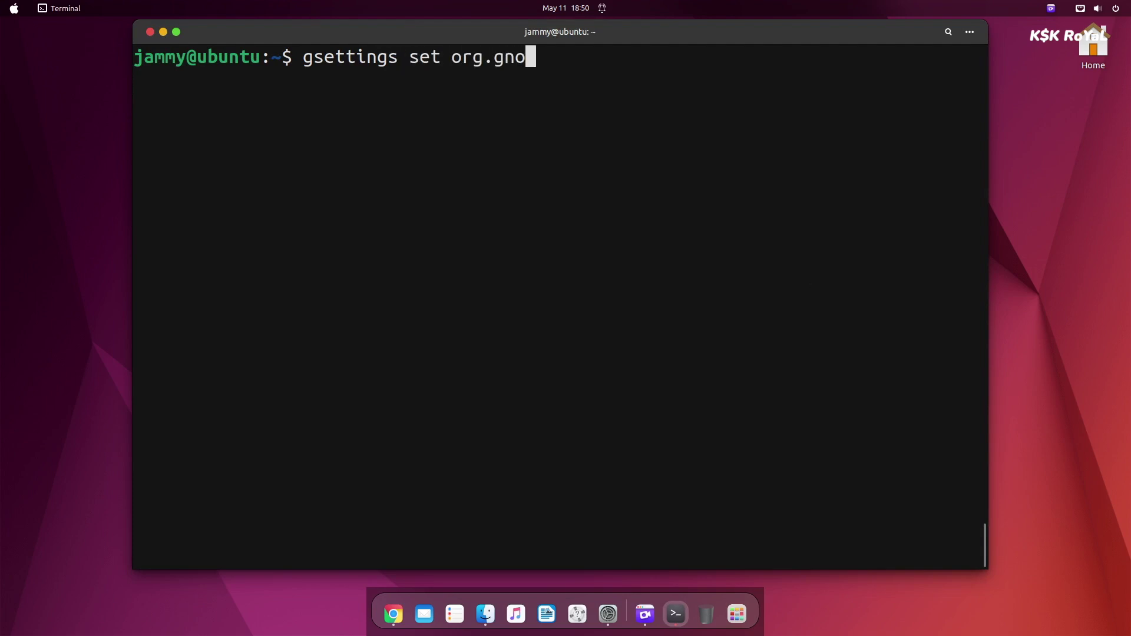
{"action": "type", "text": "me.sheel.extensions.dash-to-dock click-action ''"}
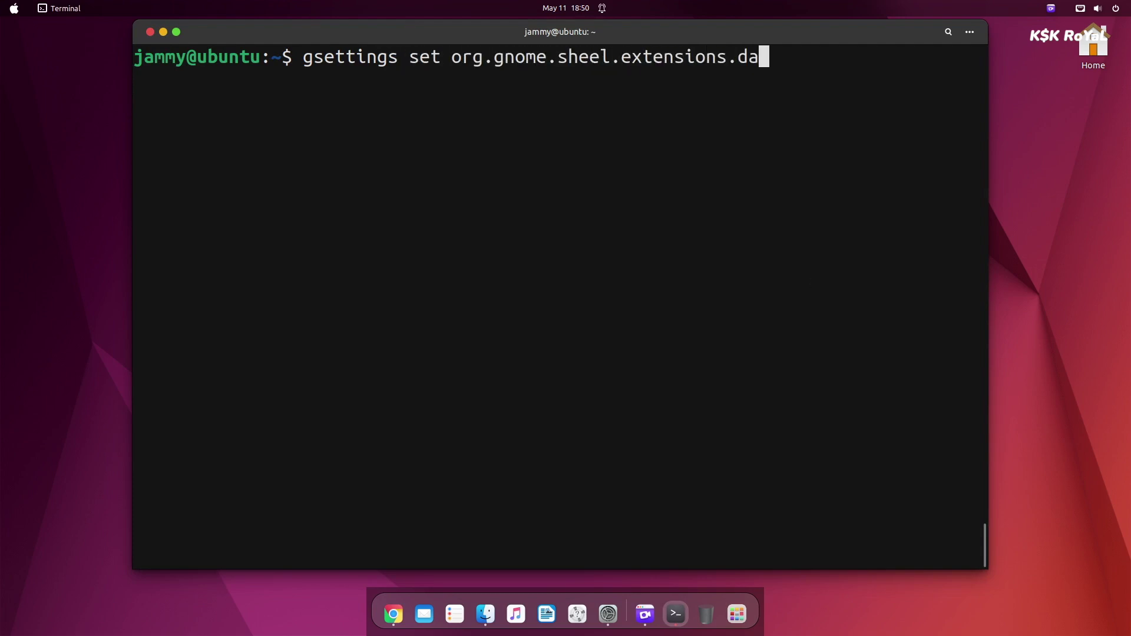
{"action": "key", "text": "Left"}
{"action": "type", "text": "minimize"}
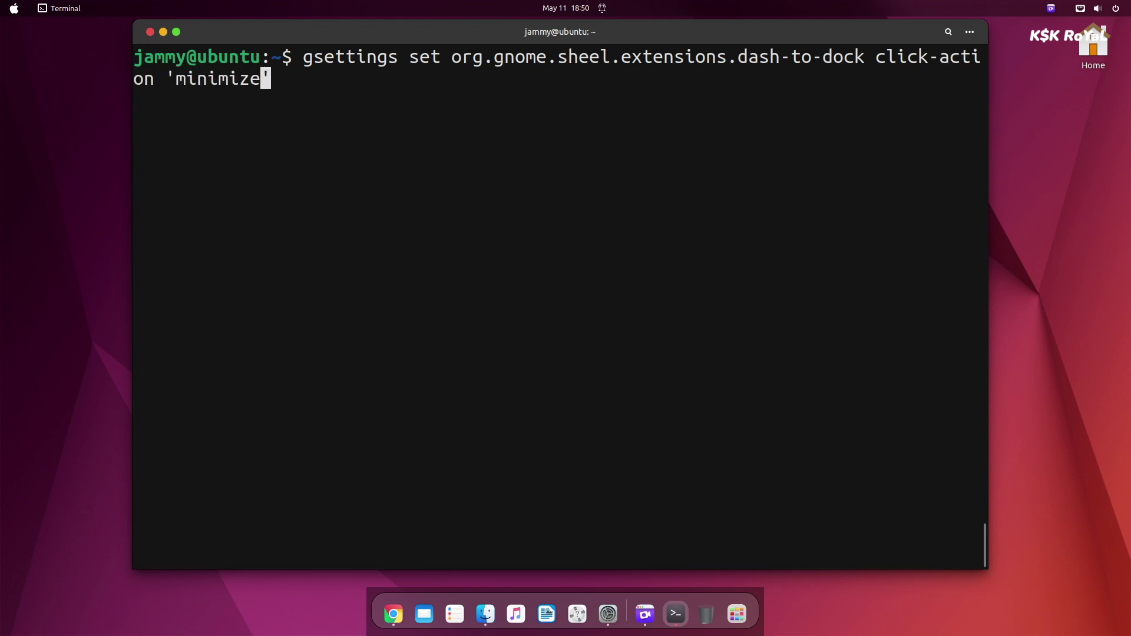
{"action": "key", "text": "Right"}
{"action": "key", "text": "Right"}
{"action": "key", "text": "Right"}
{"action": "key", "text": "Right"}
{"action": "key", "text": "Right"}
{"action": "key", "text": "Right"}
{"action": "key", "text": "Right"}
{"action": "key", "text": "Right"}
{"action": "key", "text": "Right"}
{"action": "key", "text": "Right"}
{"action": "key", "text": "Right"}
{"action": "key", "text": "Right"}
{"action": "key", "text": "Right"}
{"action": "key", "text": "Right"}
{"action": "key", "text": "Right"}
{"action": "key", "text": "Right"}
{"action": "key", "text": "Right"}
{"action": "key", "text": "Right"}
{"action": "key", "text": "Right"}
{"action": "key", "text": "Right"}
{"action": "key", "text": "Delete"}
{"action": "key", "text": "Right"}
{"action": "type", "text": "l"}
{"action": "key", "text": "End"}
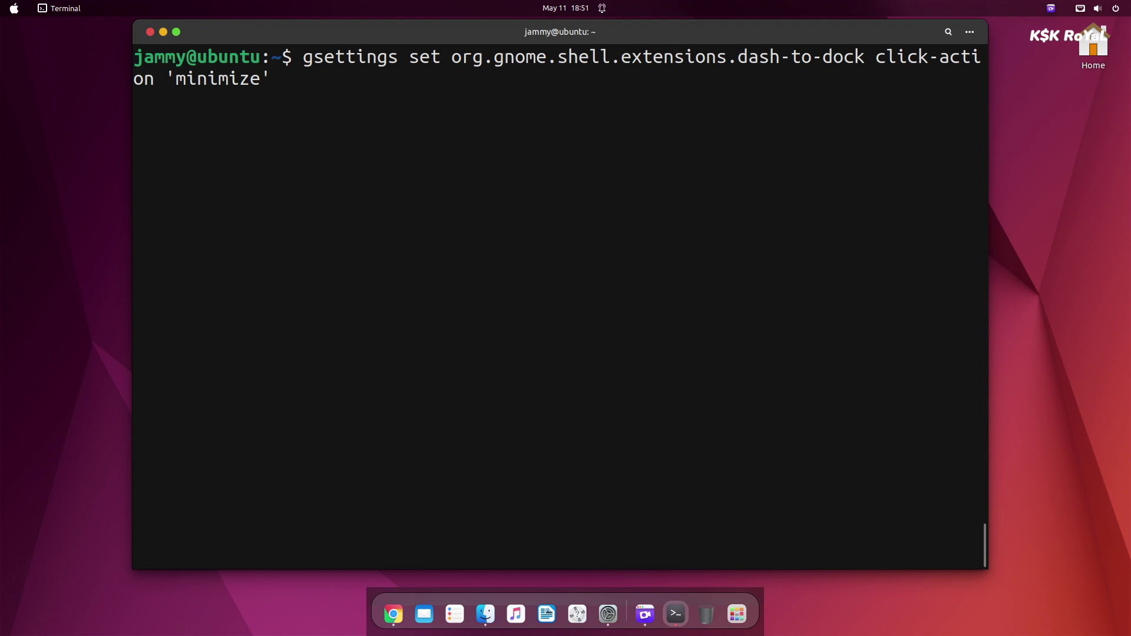
{"action": "key", "text": "Return"}
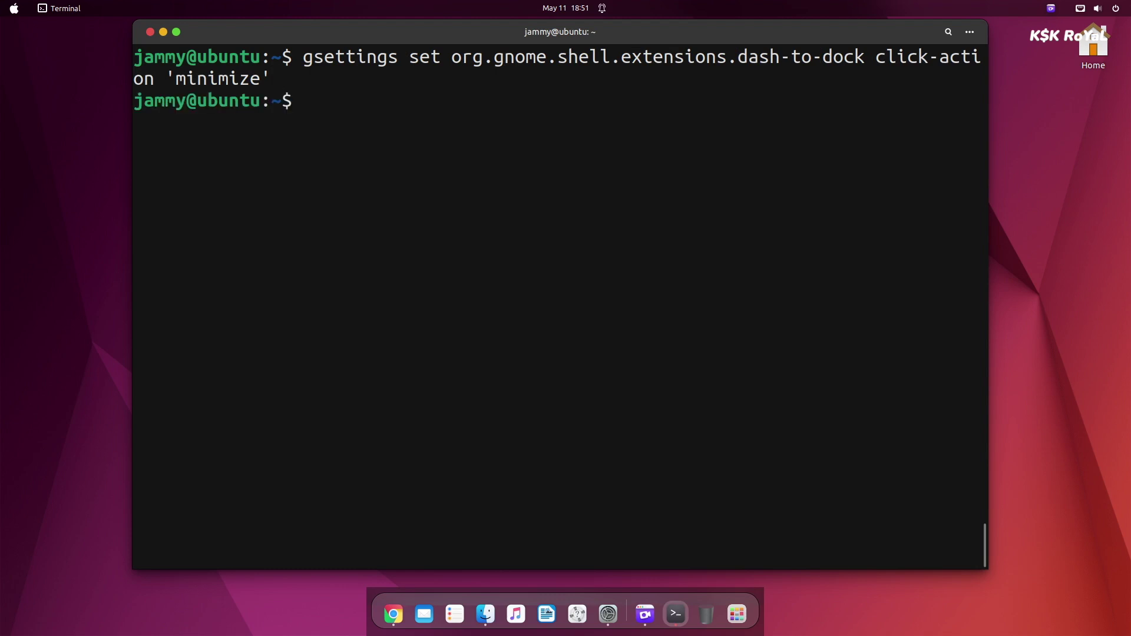
Minimize and restore the terminal repeatedly by clicking its dock icon.
{"action": "left_click", "coordinate": [163, 32]}
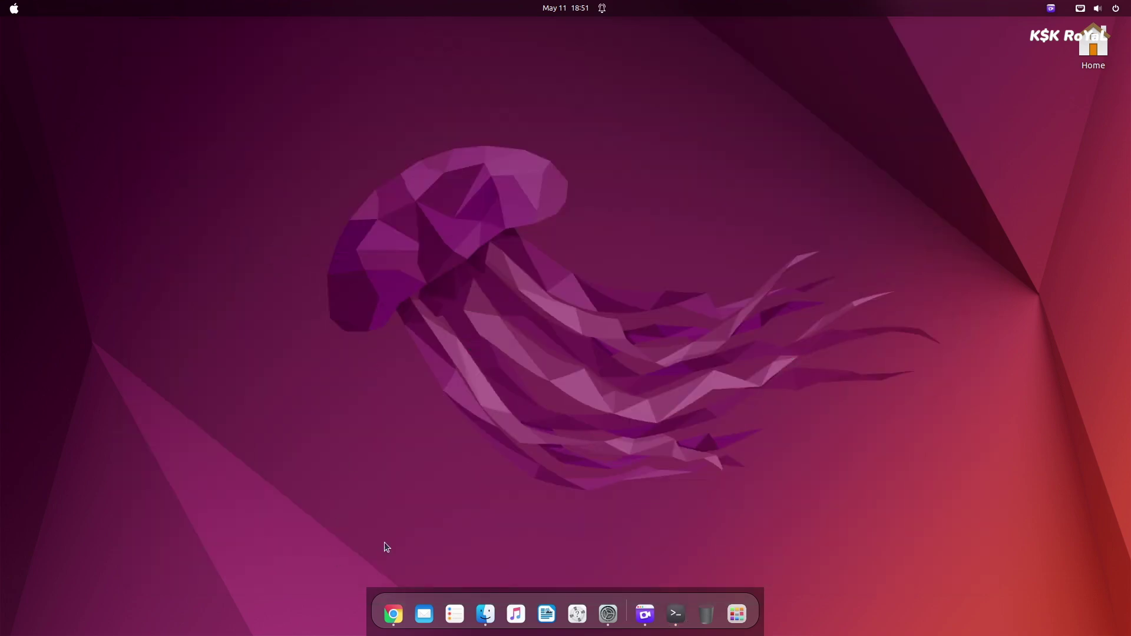
{"action": "left_click", "coordinate": [676, 614]}
{"action": "left_click", "coordinate": [676, 614]}
{"action": "left_click", "coordinate": [675, 616]}
{"action": "left_click", "coordinate": [676, 615]}
{"action": "left_click", "coordinate": [676, 616]}
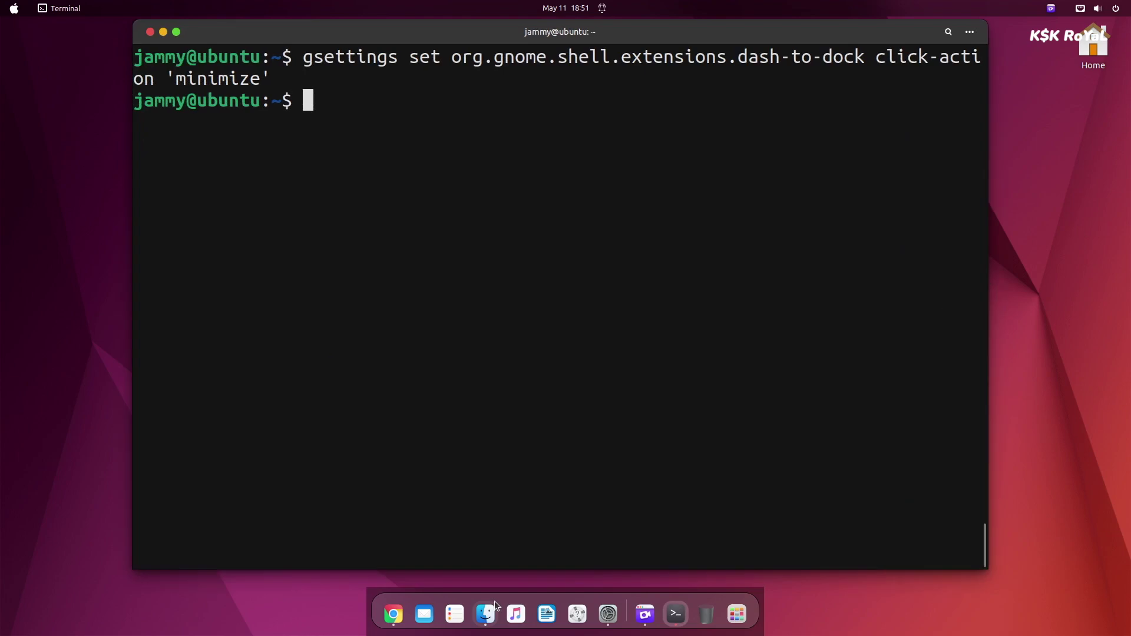
Minimize and restore the Files window repeatedly from its dock icon.
{"action": "left_click", "coordinate": [498, 617]}
{"action": "left_click", "coordinate": [496, 617]}
{"action": "left_click", "coordinate": [495, 618]}
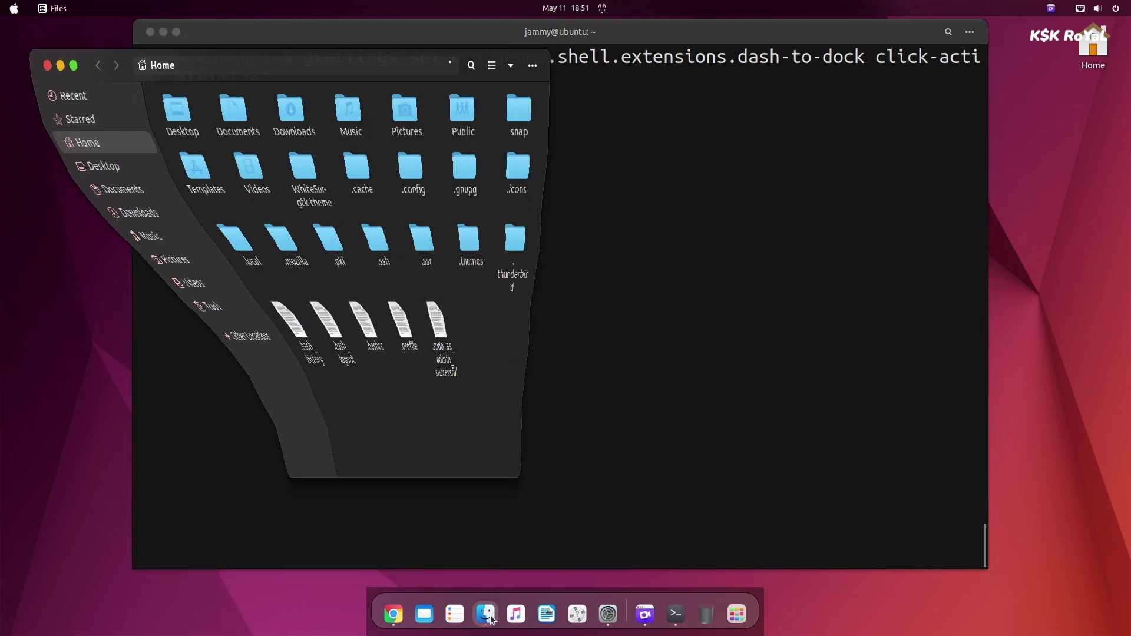
{"action": "left_click", "coordinate": [493, 620]}
{"action": "left_click", "coordinate": [492, 618]}
{"action": "left_click", "coordinate": [492, 618]}
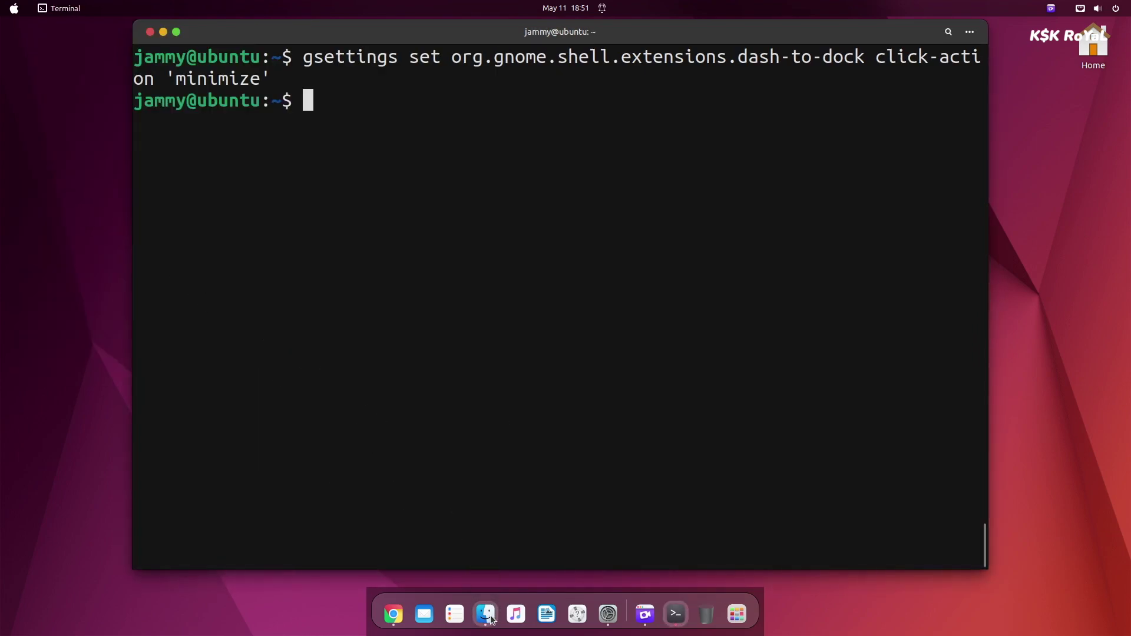
{"action": "left_click", "coordinate": [491, 618]}
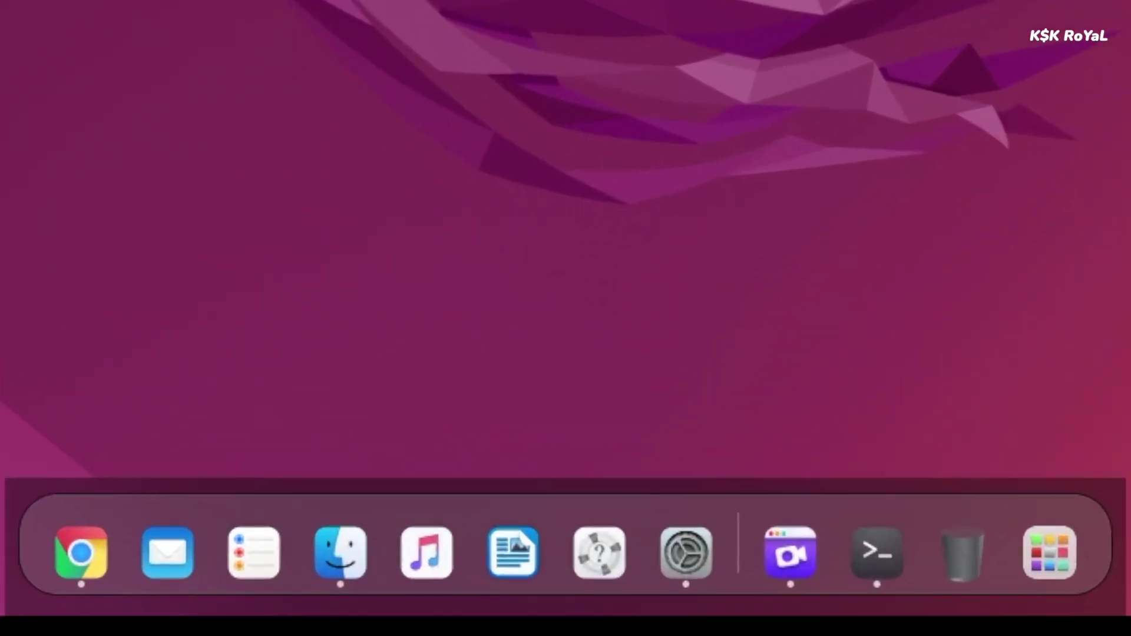
Launch the Extensions app from the application grid and centre its window.
{"action": "left_click", "coordinate": [1046, 553]}
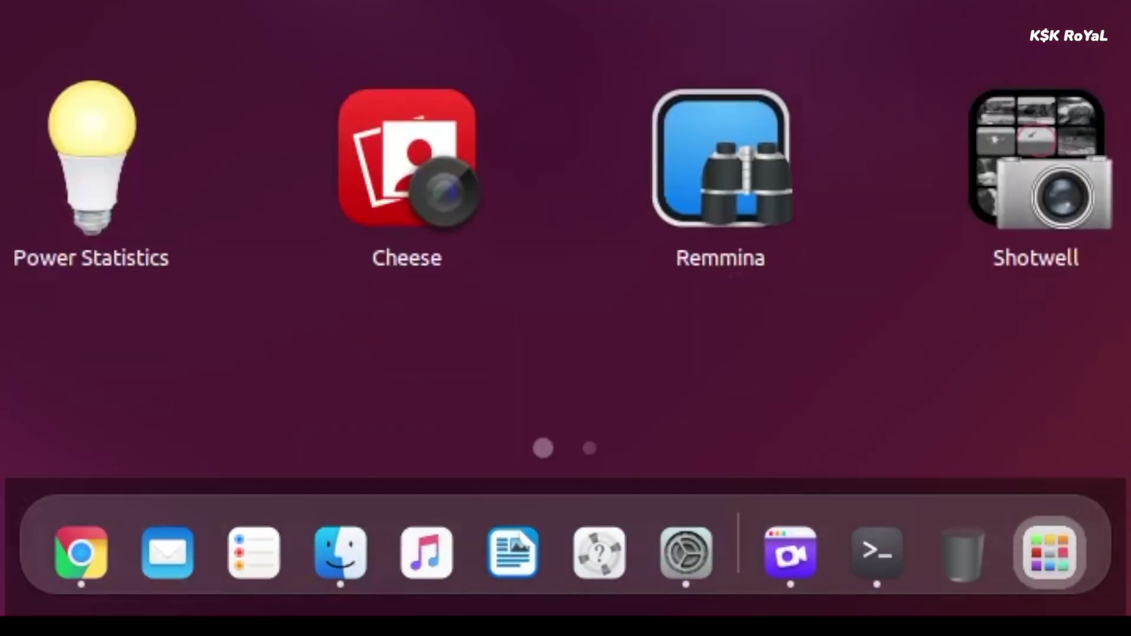
{"action": "type", "text": "ex"}
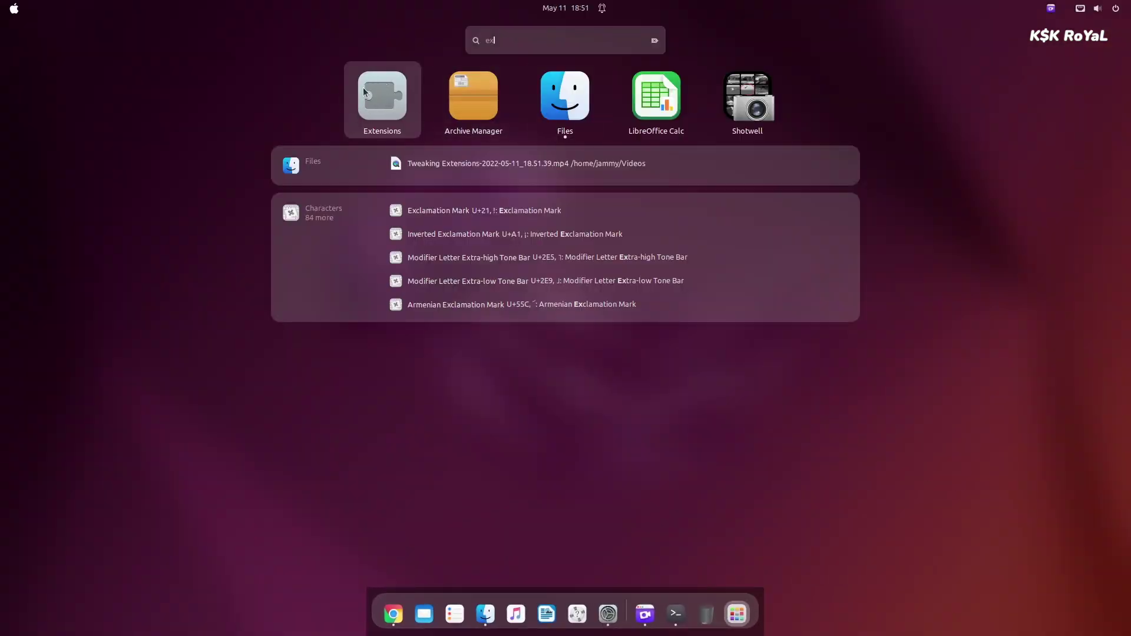
{"action": "left_click", "coordinate": [383, 101]}
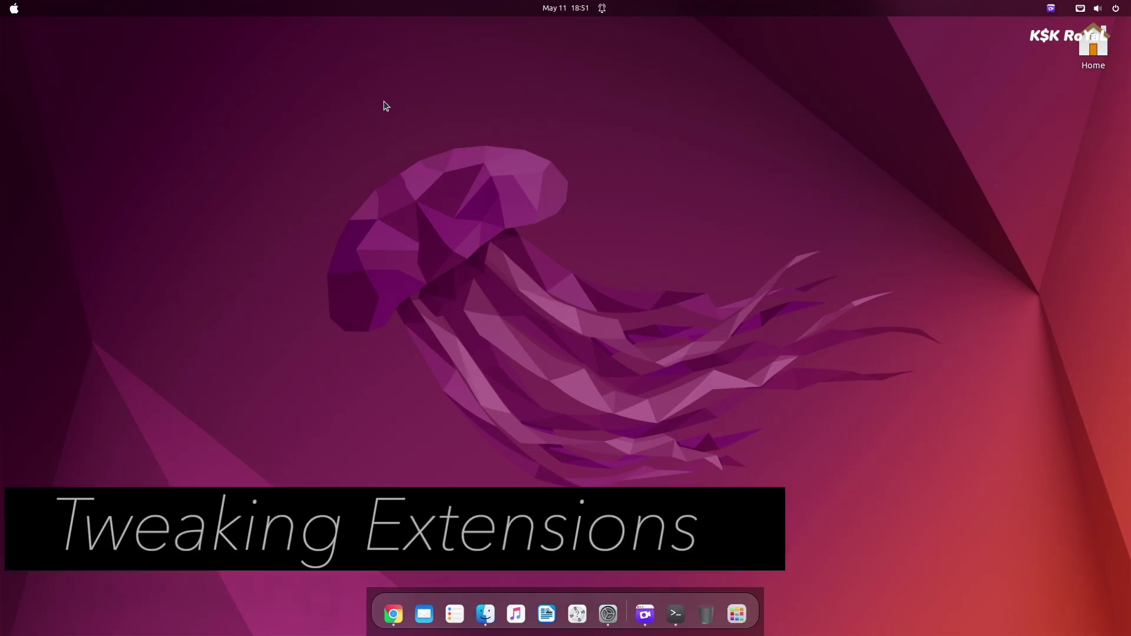
{"action": "left_click_drag", "start_coordinate": [384, 101], "coordinate": [622, 105]}
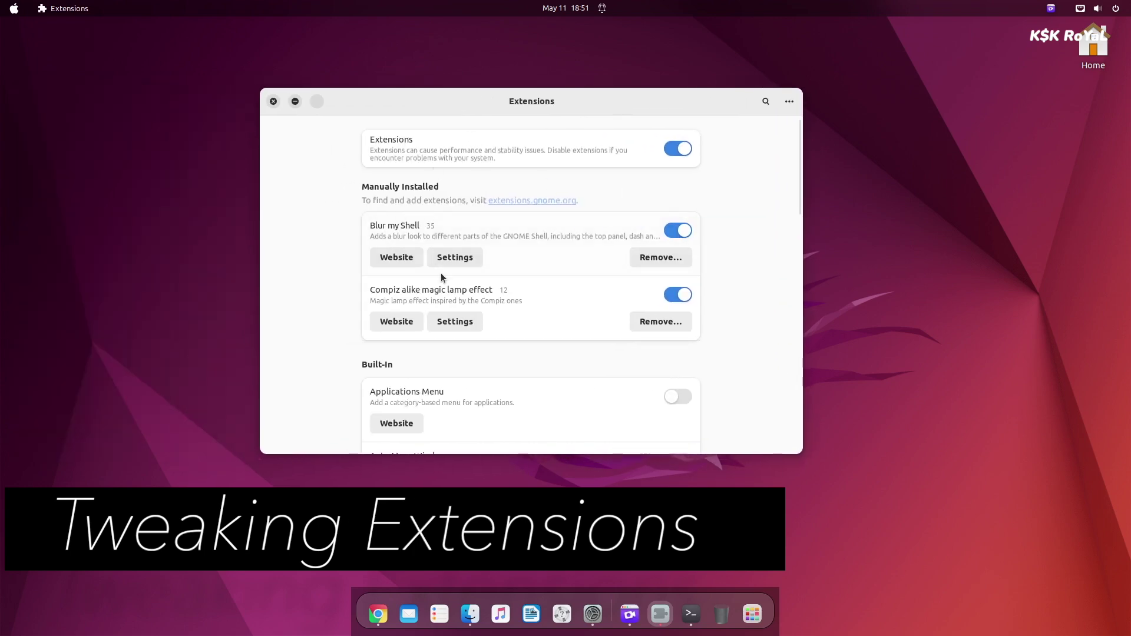
{"action": "scroll", "coordinate": [442, 276], "scroll_direction": "down", "scroll_amount": 5}
{"action": "scroll", "coordinate": [458, 318], "scroll_direction": "up", "scroll_amount": 5}
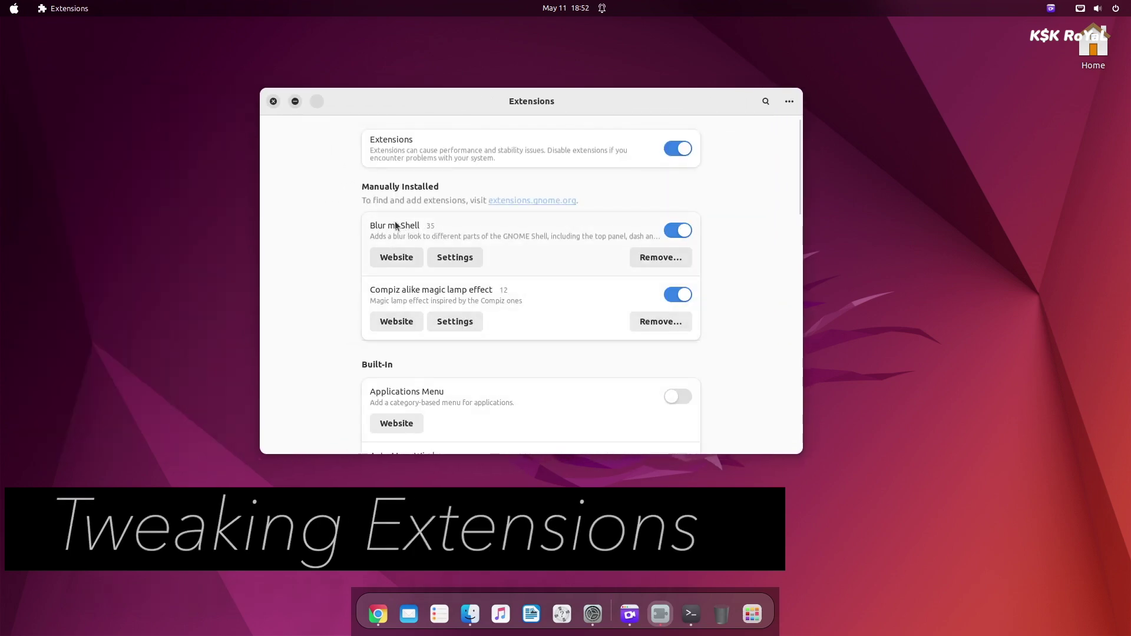
In Blur my Shell's Dash settings, switch off Dash to Dock blur and close it.
{"action": "left_click", "coordinate": [464, 259]}
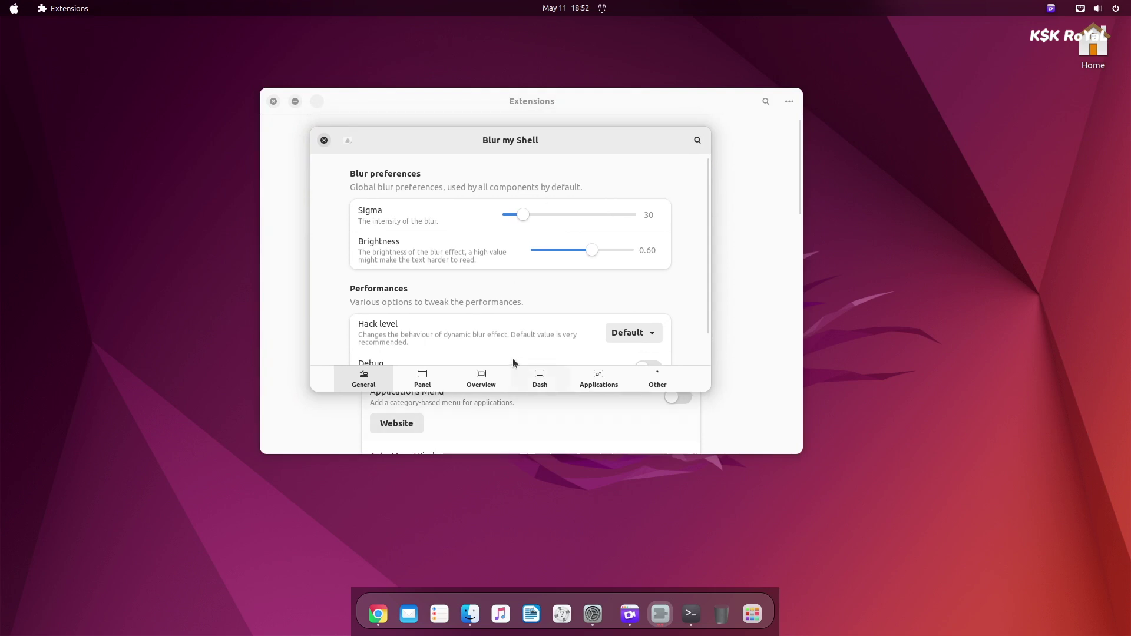
{"action": "left_click", "coordinate": [534, 380]}
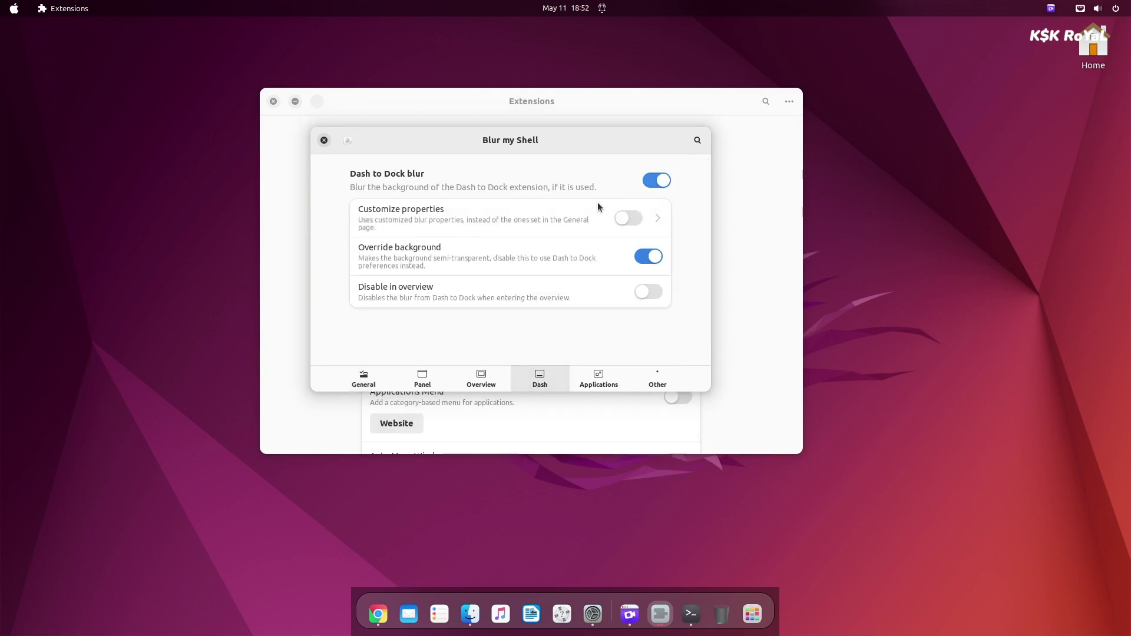
{"action": "left_click", "coordinate": [657, 181]}
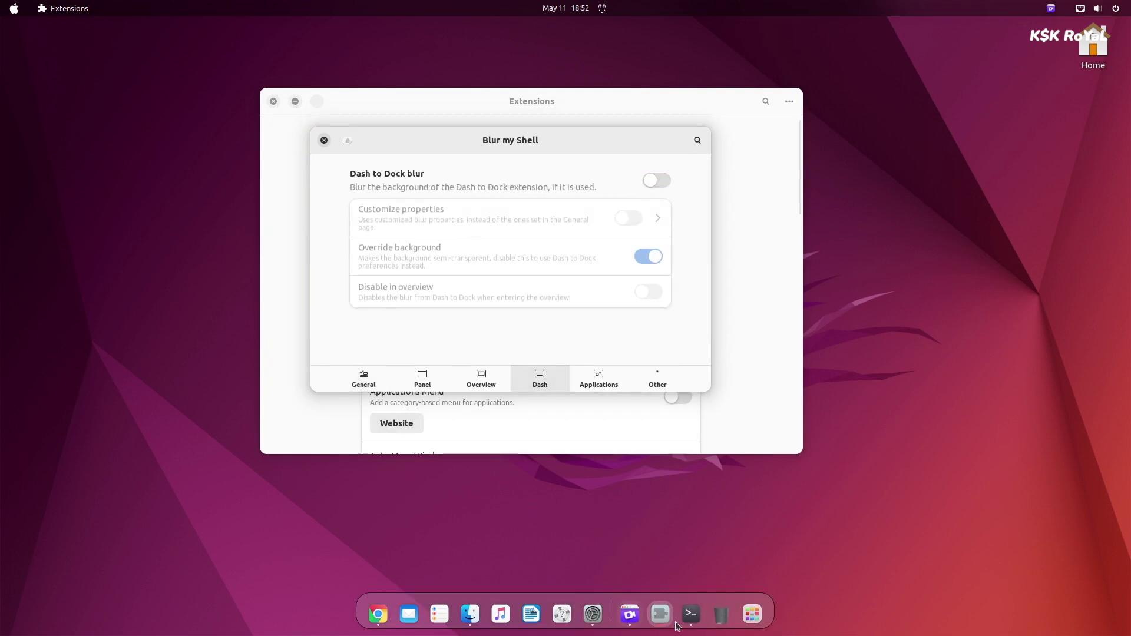
{"action": "left_click", "coordinate": [326, 140]}
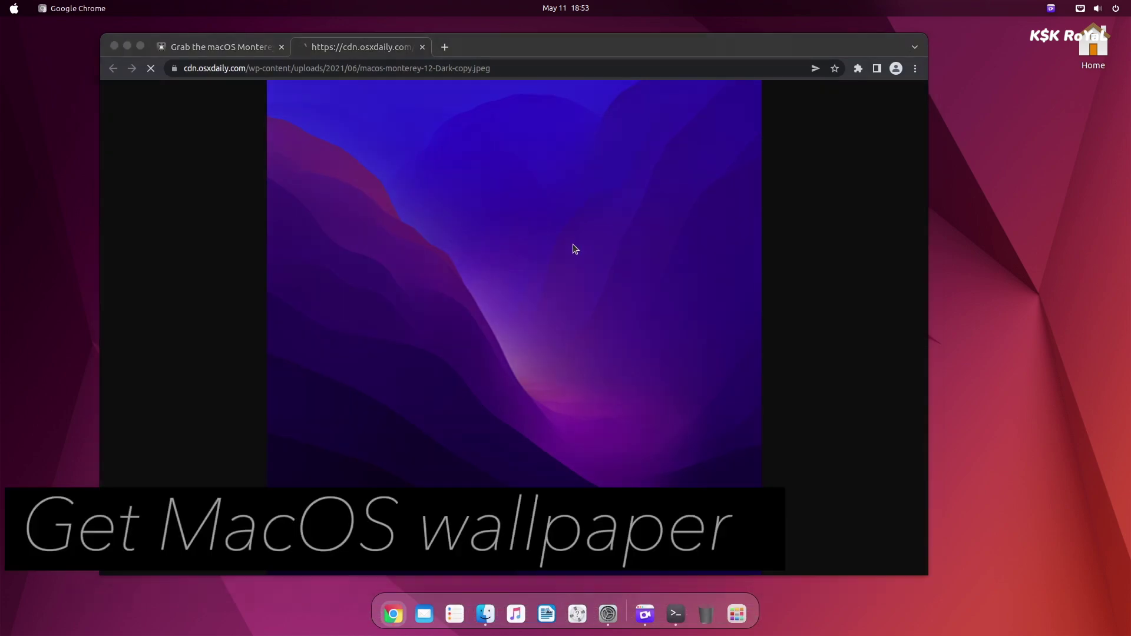
Save the Monterey dark wallpaper as macos-monterey-12-Dark-copy.jpeg and view it behind the app grid.
{"action": "key", "text": "ctrl+s"}
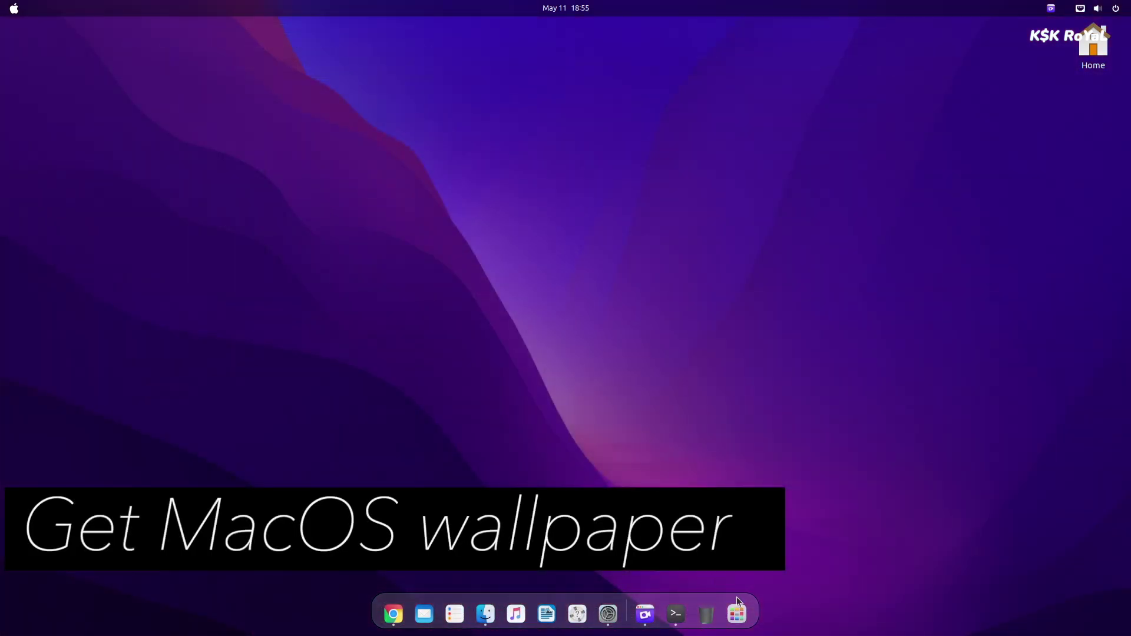
{"action": "left_click", "coordinate": [737, 612]}
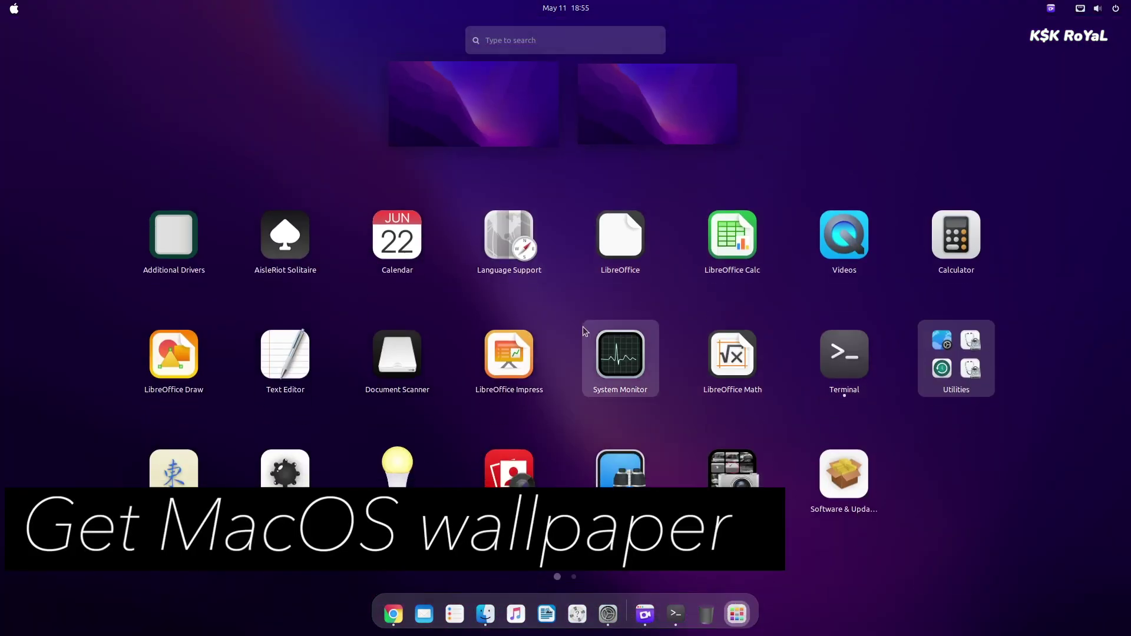
{"action": "scroll", "coordinate": [582, 326], "scroll_direction": "down", "scroll_amount": 1}
{"action": "scroll", "coordinate": [585, 343], "scroll_direction": "up", "scroll_amount": 1}
{"action": "left_click", "coordinate": [511, 141]}
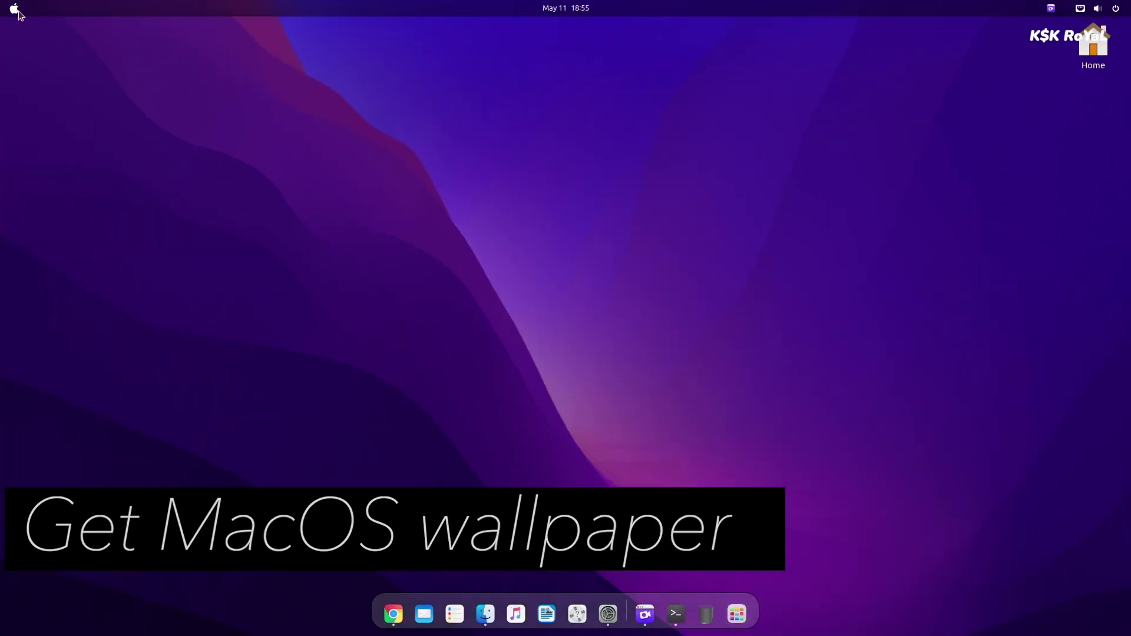
Check the new background in Activities and by minimizing and restoring Files.
{"action": "key", "text": "super"}
{"action": "scroll", "coordinate": [399, 257], "scroll_direction": "up", "scroll_amount": 1}
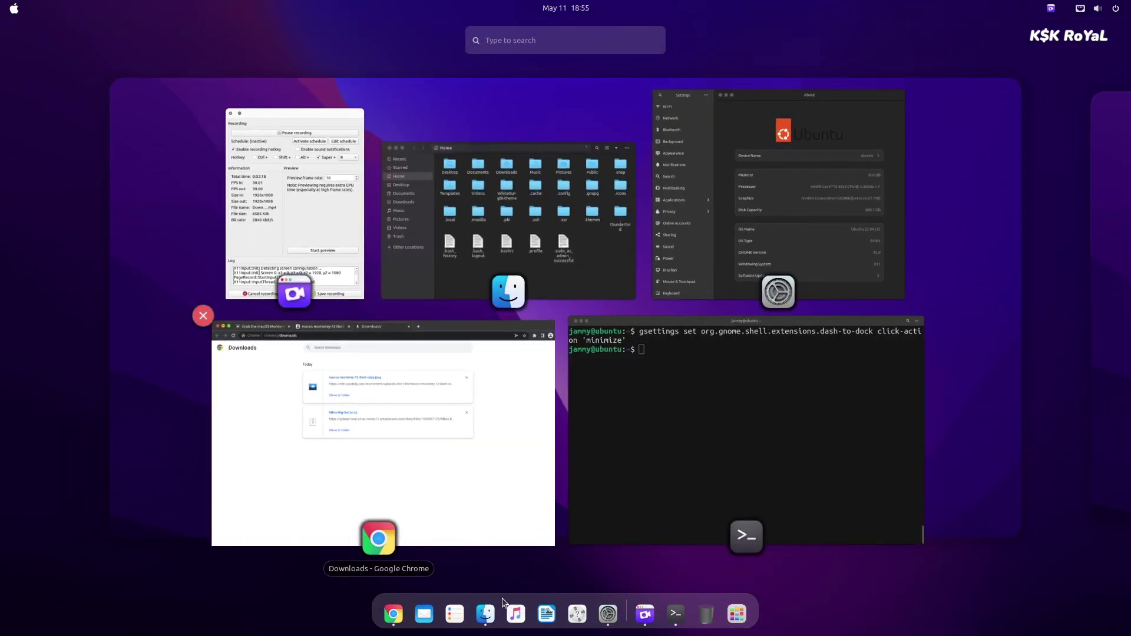
{"action": "left_click", "coordinate": [432, 281]}
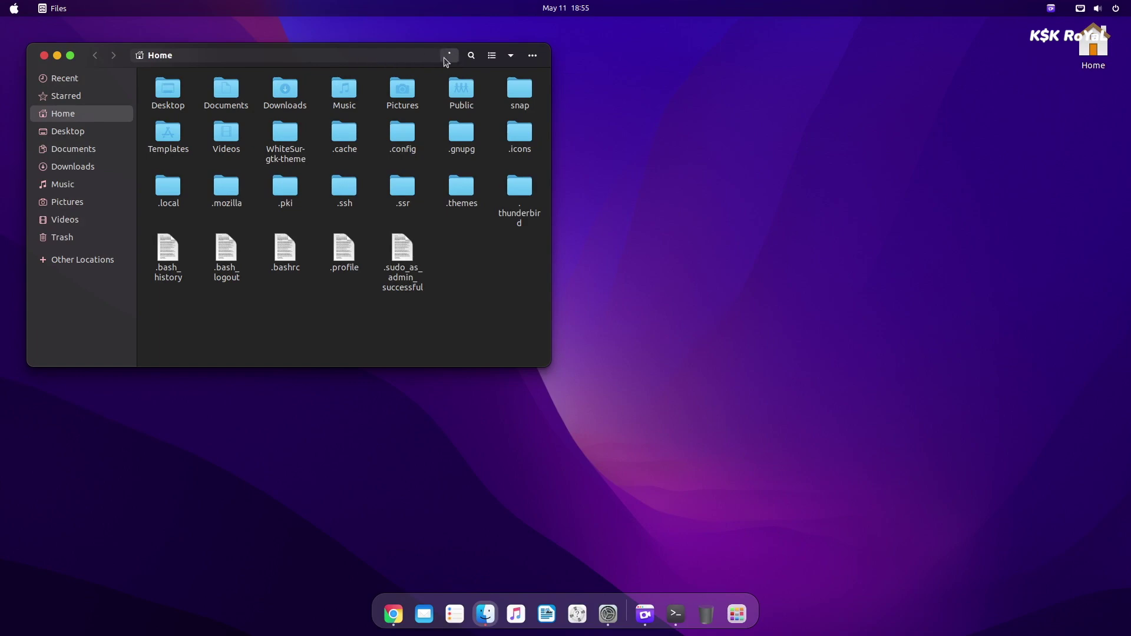
{"action": "left_click", "coordinate": [58, 55]}
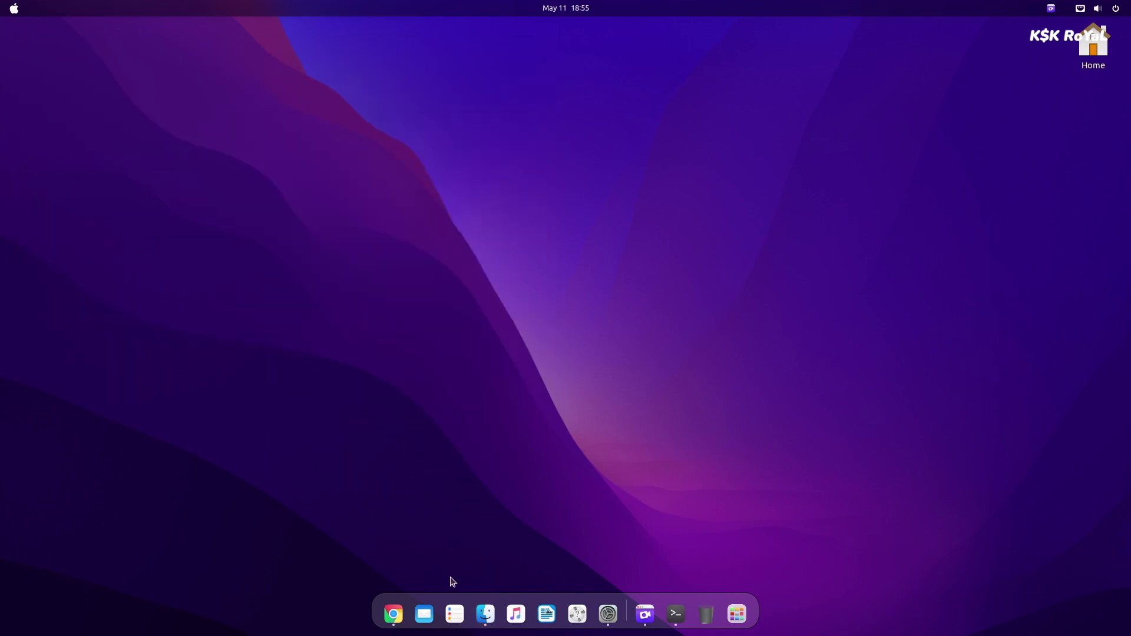
{"action": "left_click", "coordinate": [491, 611]}
Lock the session, unlock it with the account password, and move the Files window to the screen centre.
{"action": "left_click", "coordinate": [1097, 8]}
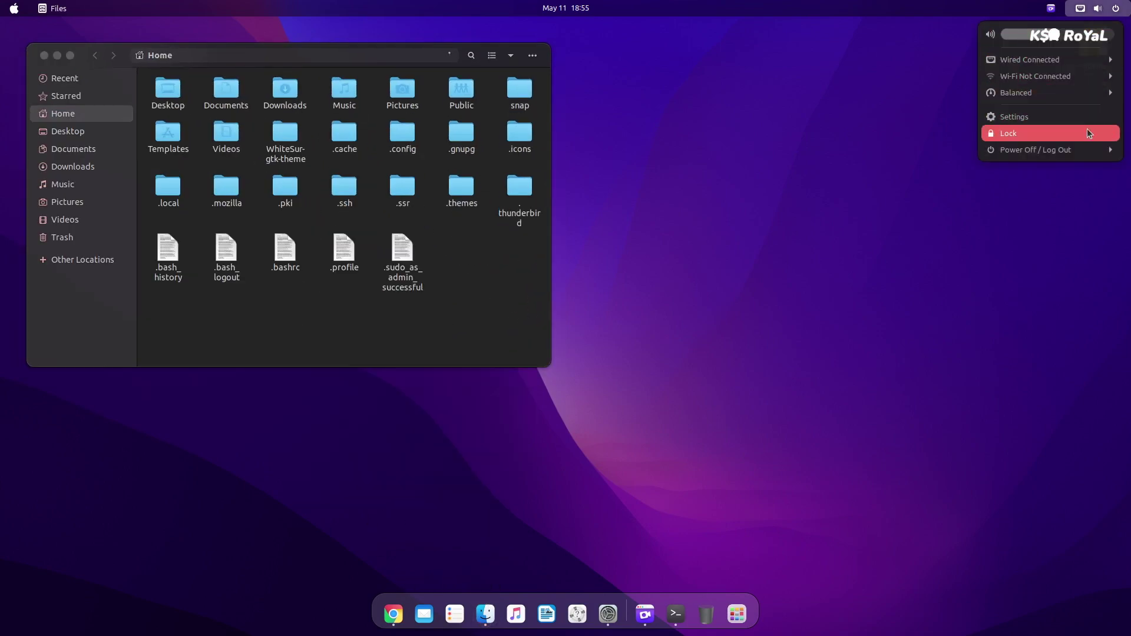
{"action": "left_click", "coordinate": [1068, 134]}
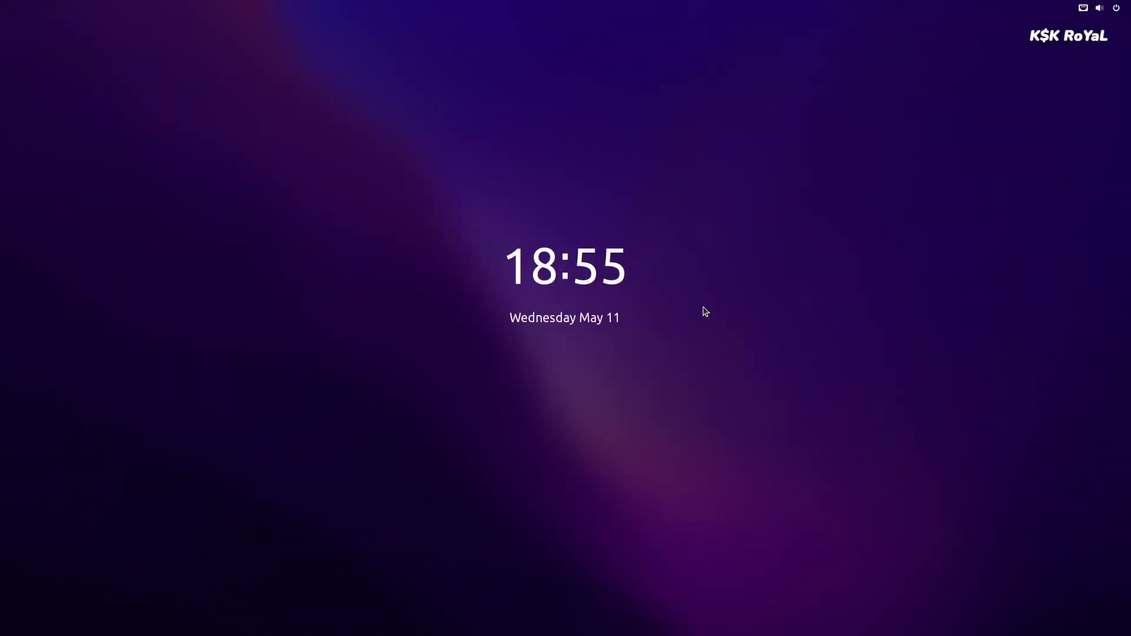
{"action": "left_click", "coordinate": [732, 316]}
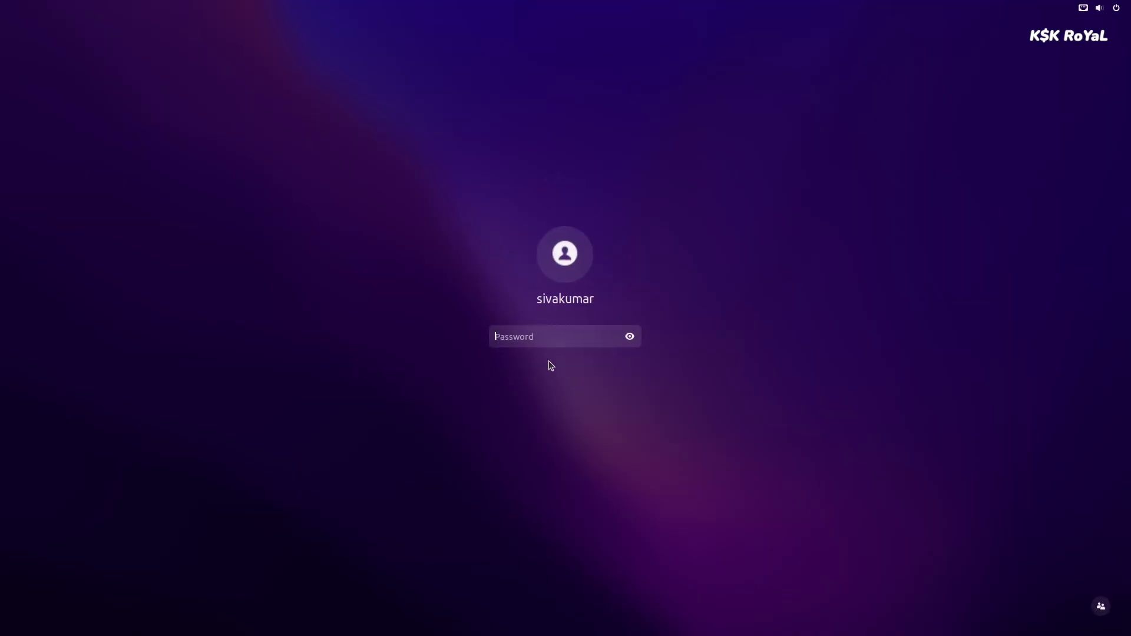
{"action": "type", "text": "1234"}
{"action": "key", "text": "Return"}
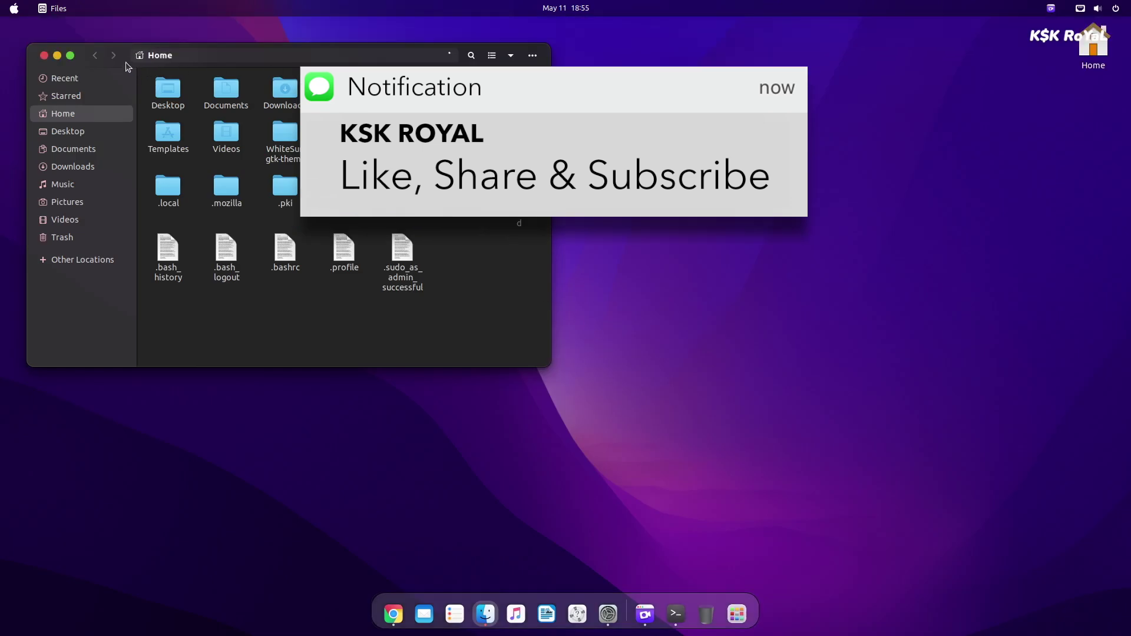
{"action": "left_click_drag", "start_coordinate": [126, 55], "coordinate": [388, 173]}
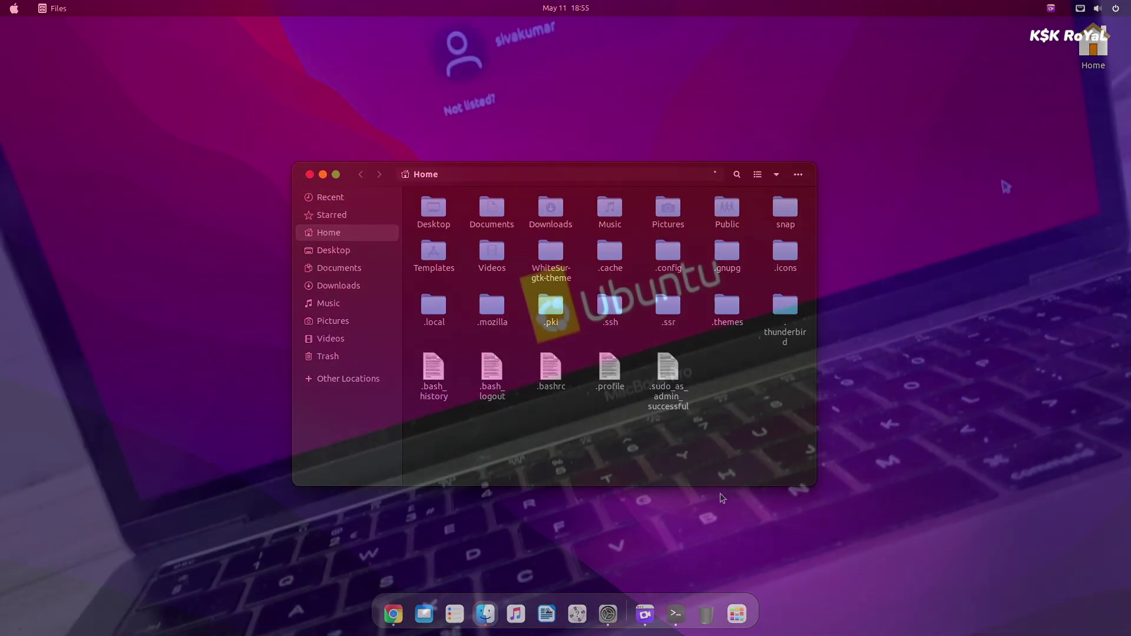